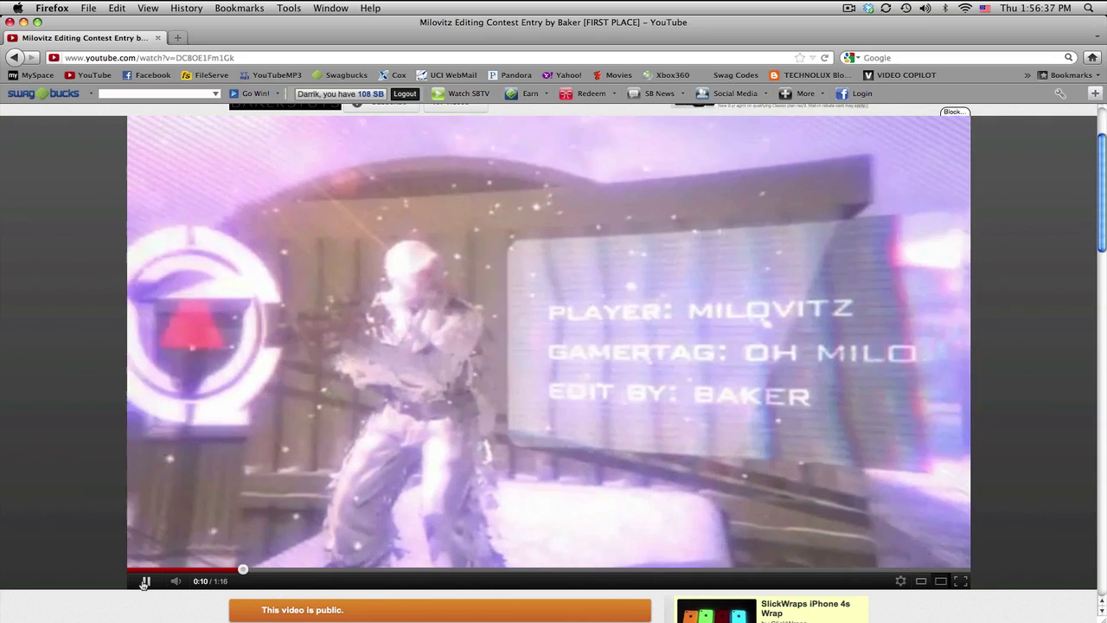
# Review the example video, then play a preview of the 7man ak composition in After Effects.
pyautogui.click(143, 584)
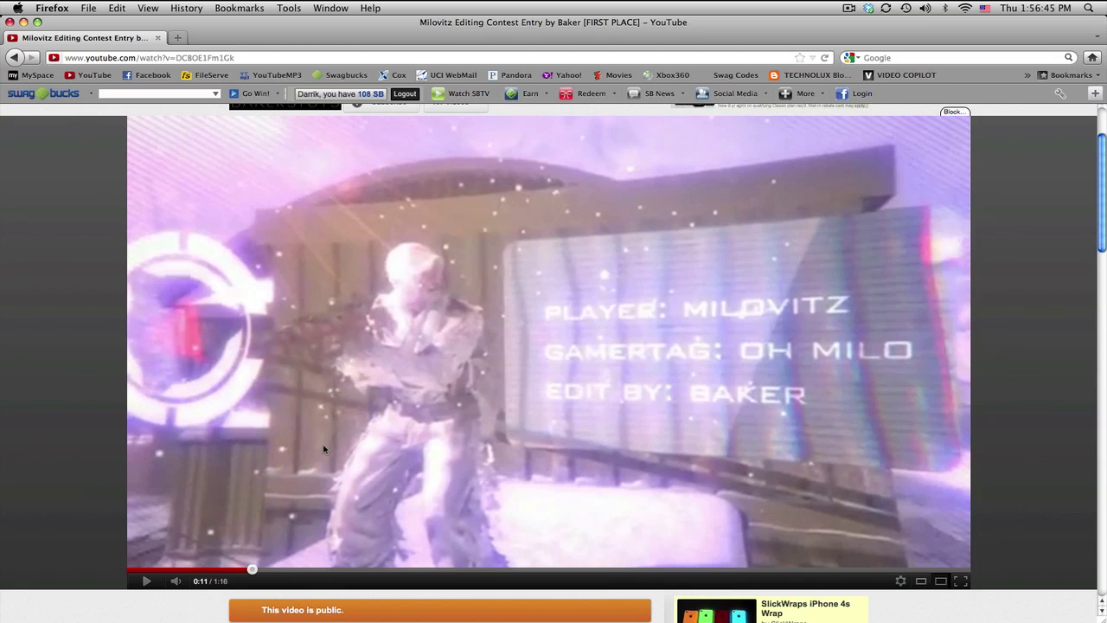
pyautogui.click(145, 581)
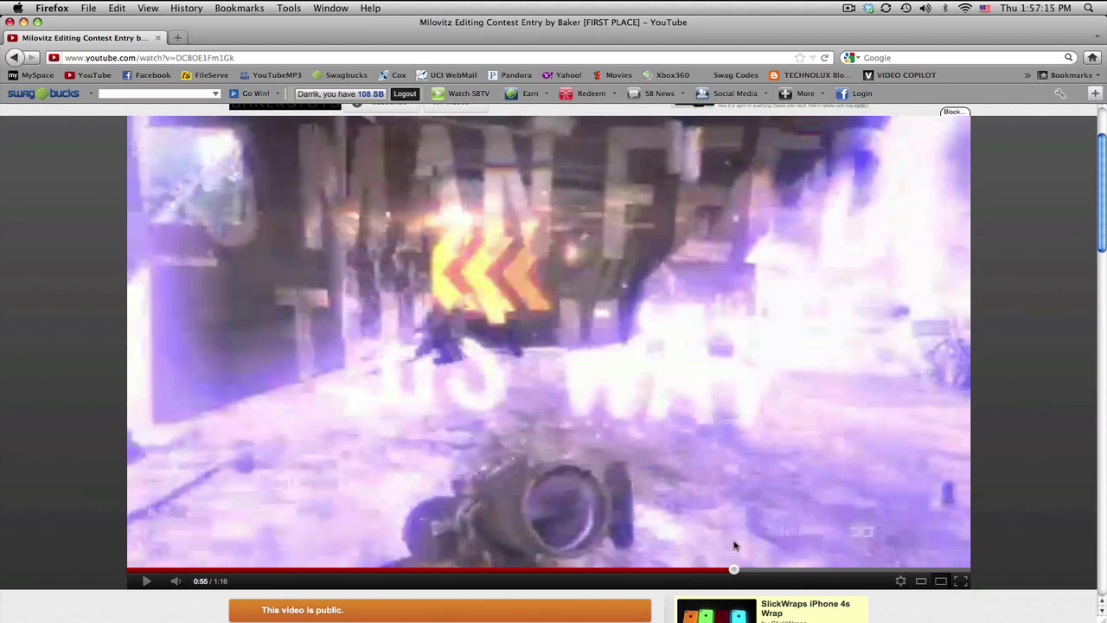
pyautogui.click(594, 618)
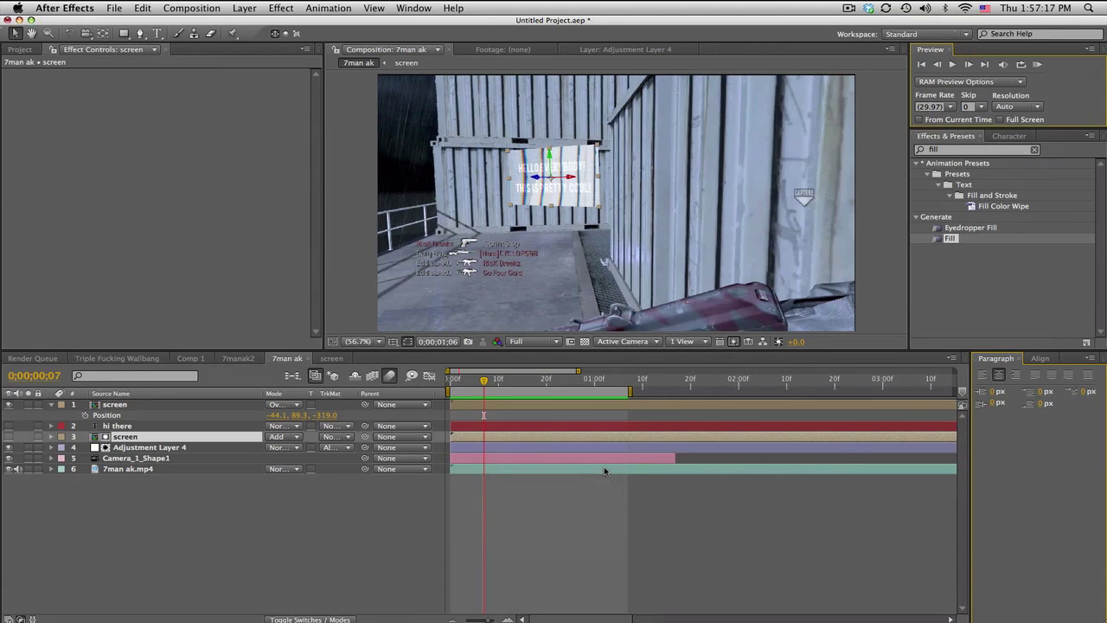
pyautogui.click(570, 500)
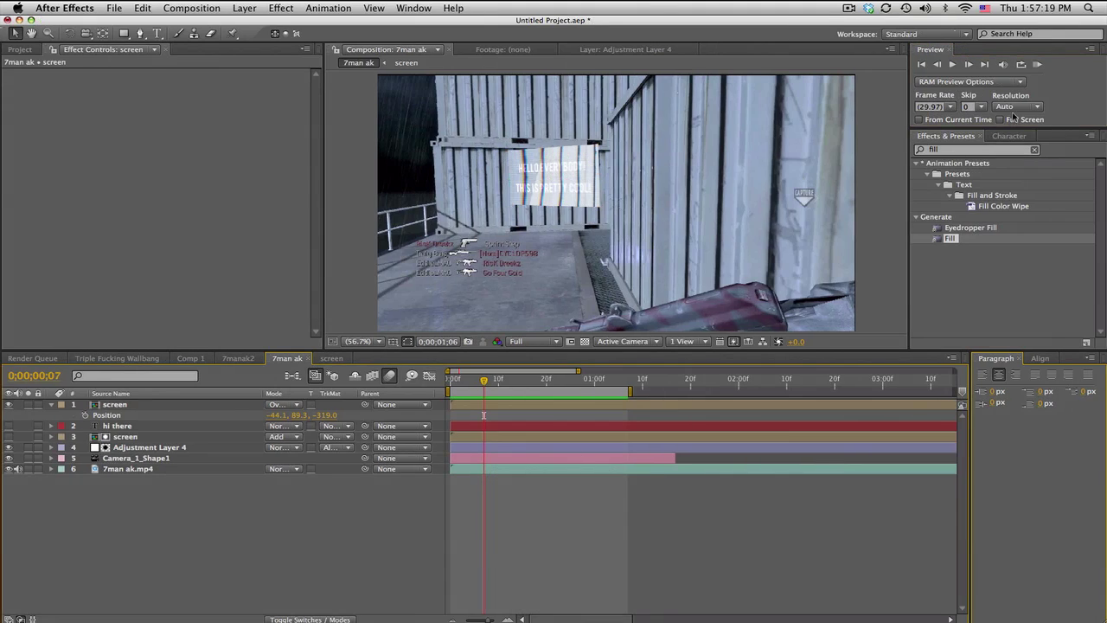
pyautogui.click(1038, 65)
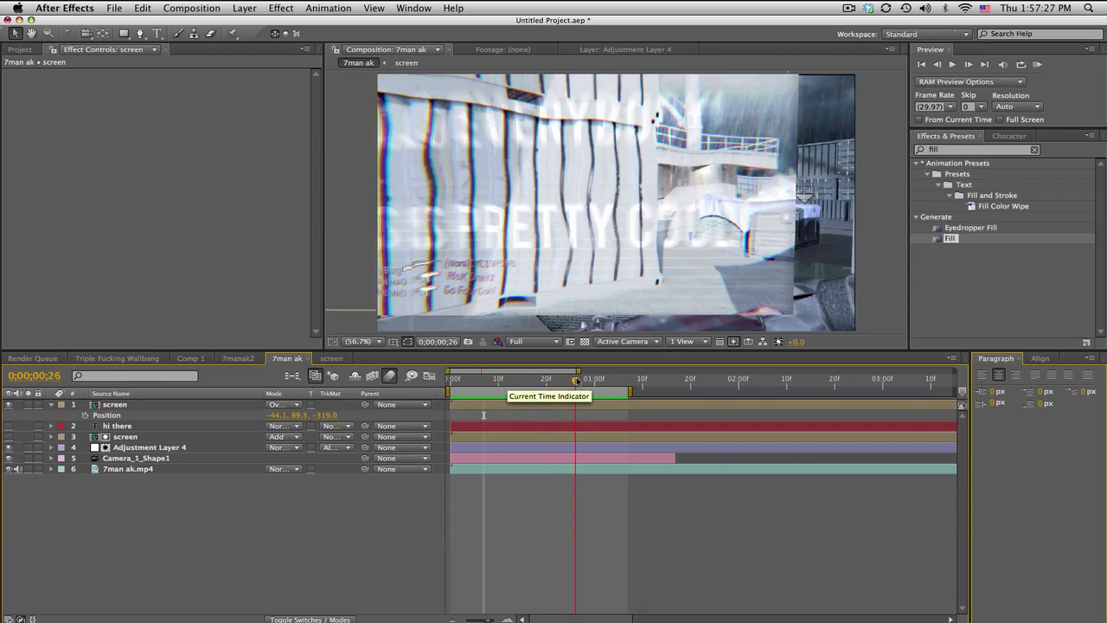
pyautogui.click(527, 380)
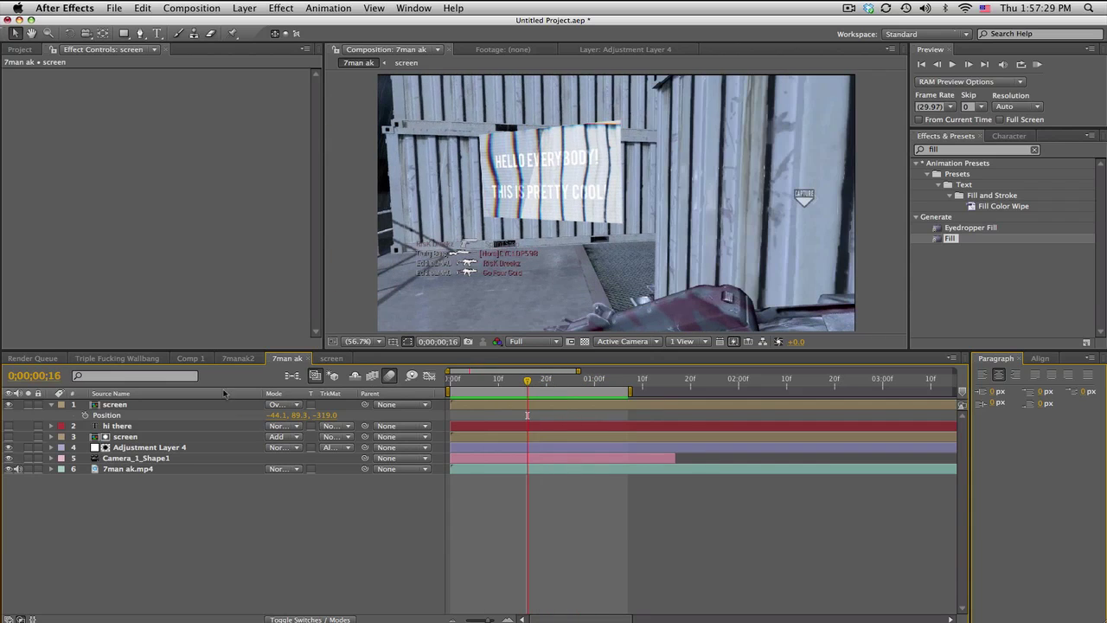
# Move the hi there layer below screen, check frames 18–22, and show the Project panel.
pyautogui.click(122, 428)
pyautogui.moveTo(122, 432); pyautogui.dragTo(125, 442)
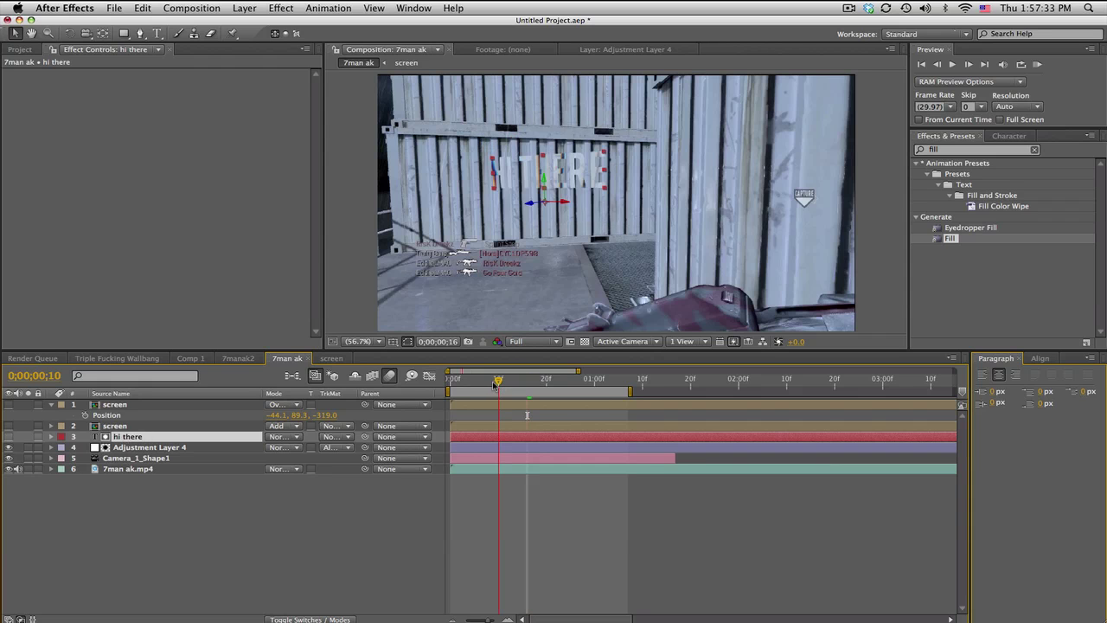
pyautogui.click(557, 382)
pyautogui.moveTo(558, 382); pyautogui.dragTo(498, 381)
pyautogui.click(543, 381)
pyautogui.press('pageup')
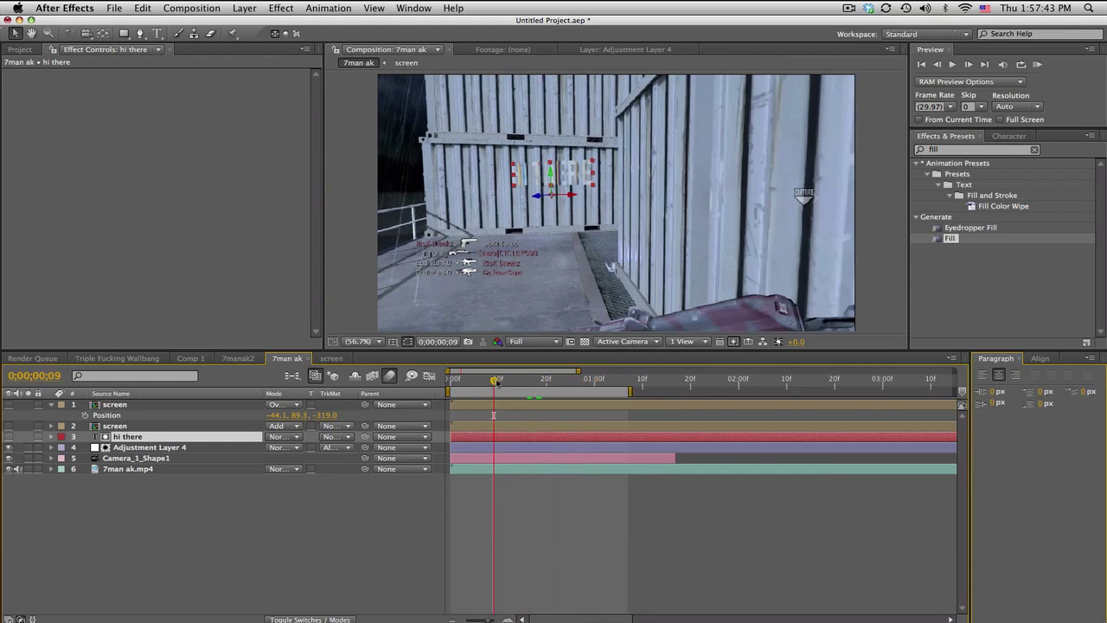
pyautogui.click(26, 49)
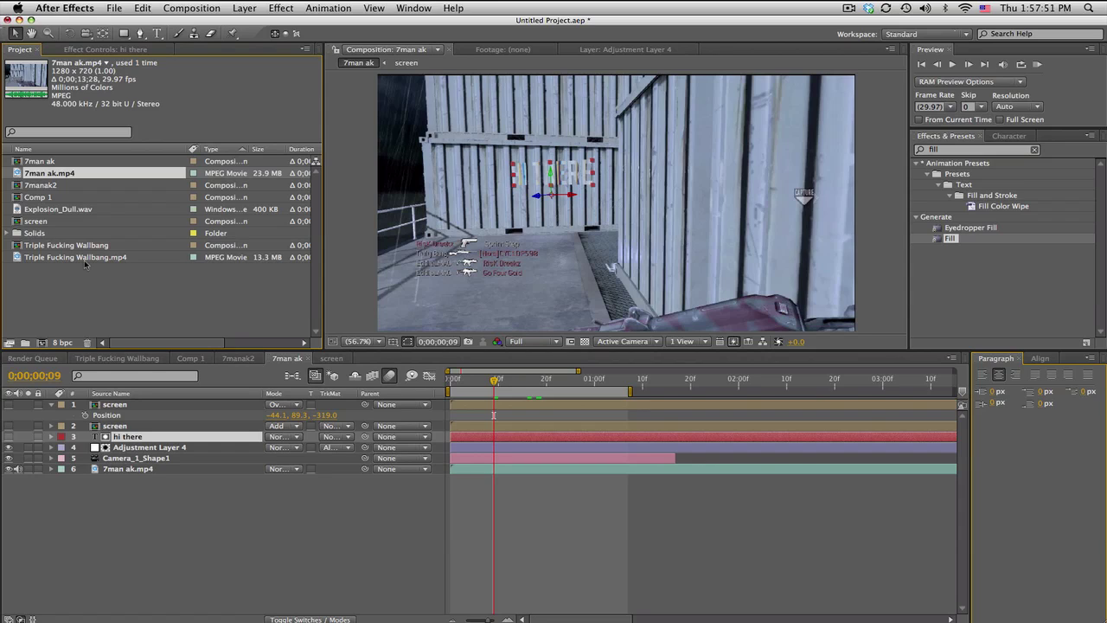
# Build the 7man ak 2 composition from 7man ak.mp4 and scrub through its opening frames.
pyautogui.moveTo(63, 177); pyautogui.dragTo(42, 343)
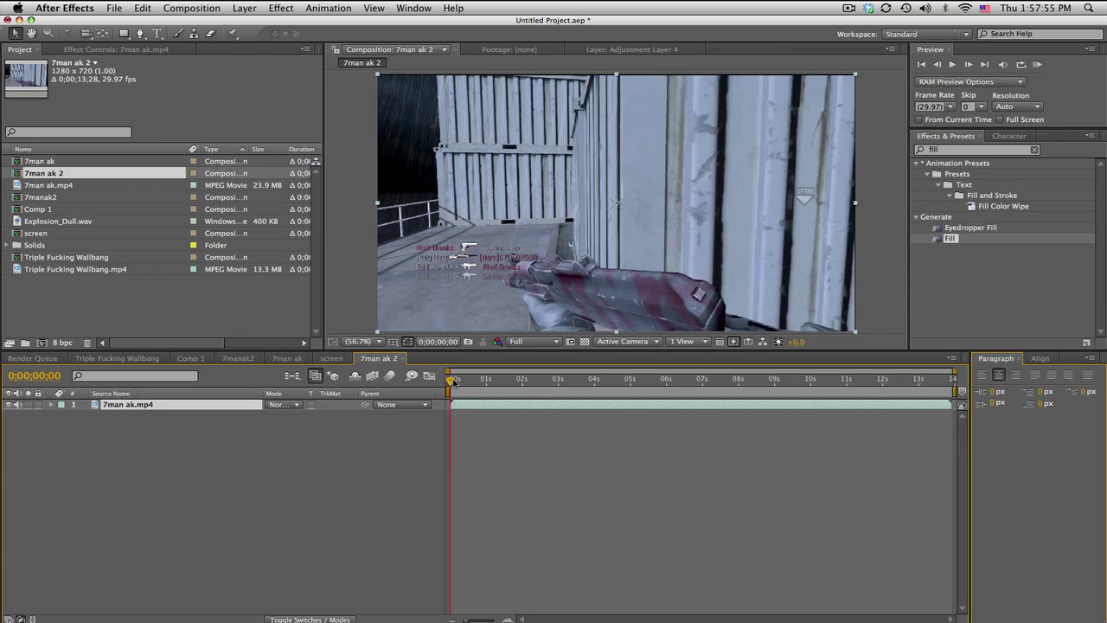
pyautogui.press('space')
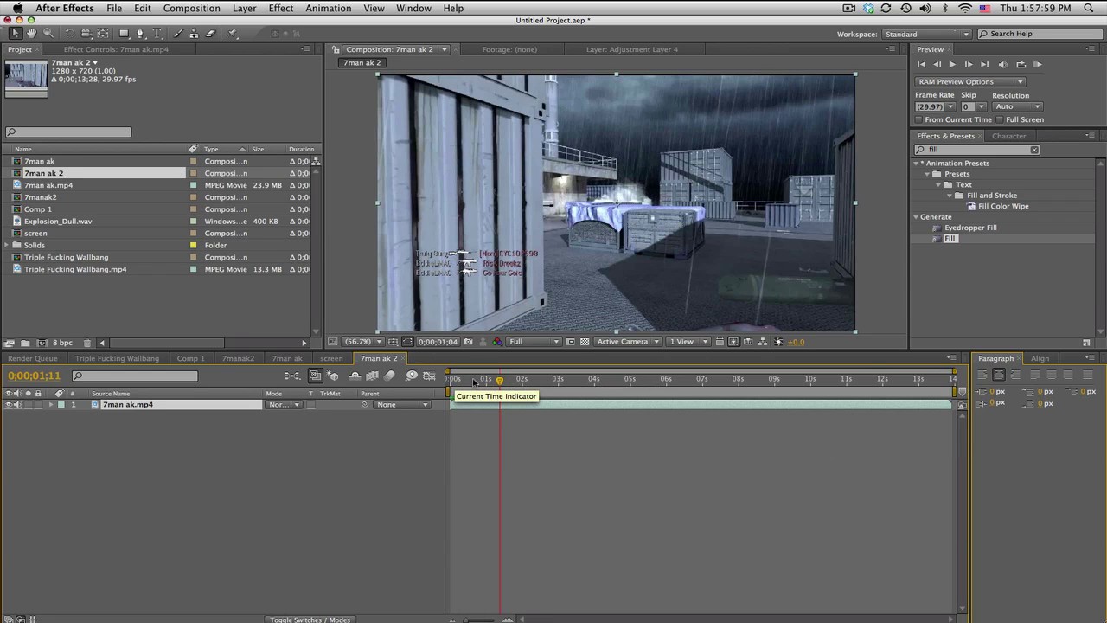
pyautogui.click(470, 381)
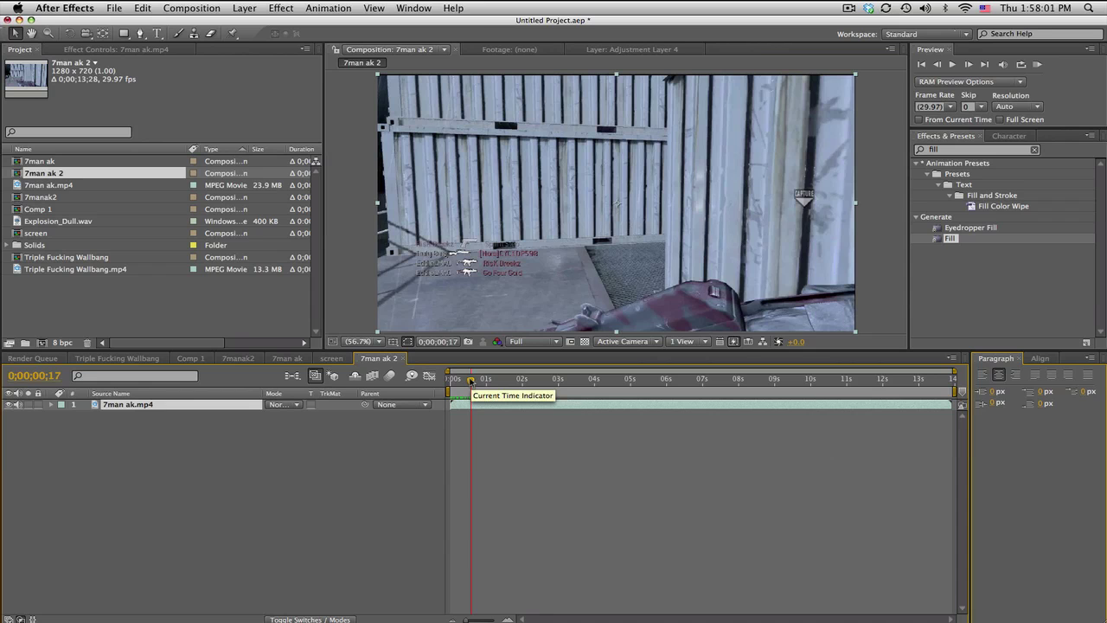
pyautogui.moveTo(470, 381)
pyautogui.mouseDown()
pyautogui.moveTo(453, 381)
pyautogui.moveTo(477, 381)
pyautogui.moveTo(471, 370)
pyautogui.mouseUp()
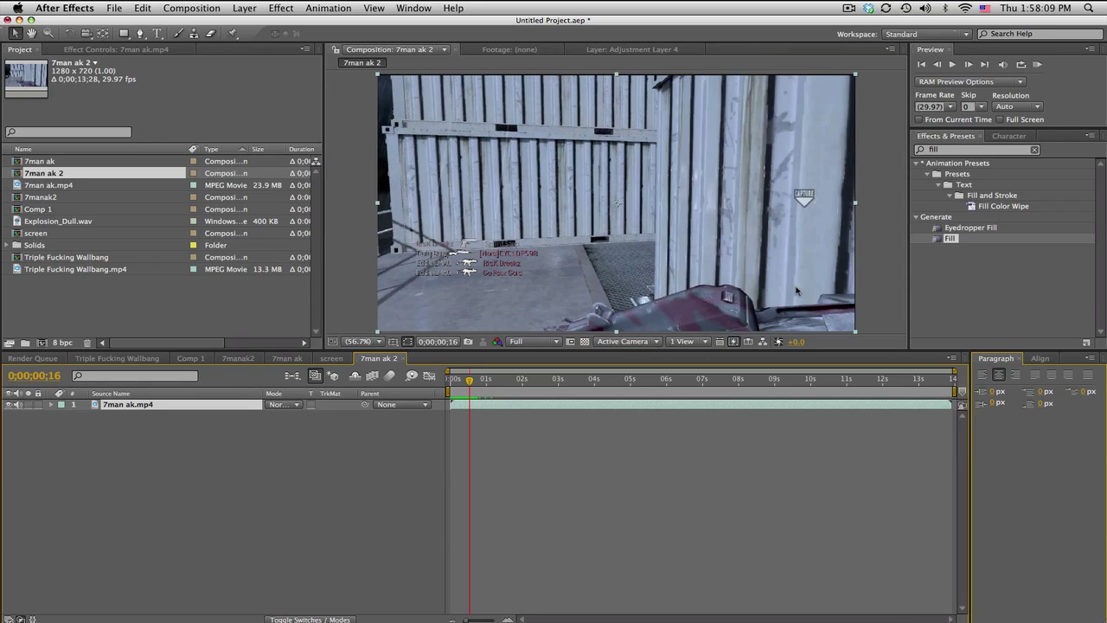
pyautogui.moveTo(474, 383); pyautogui.dragTo(459, 382)
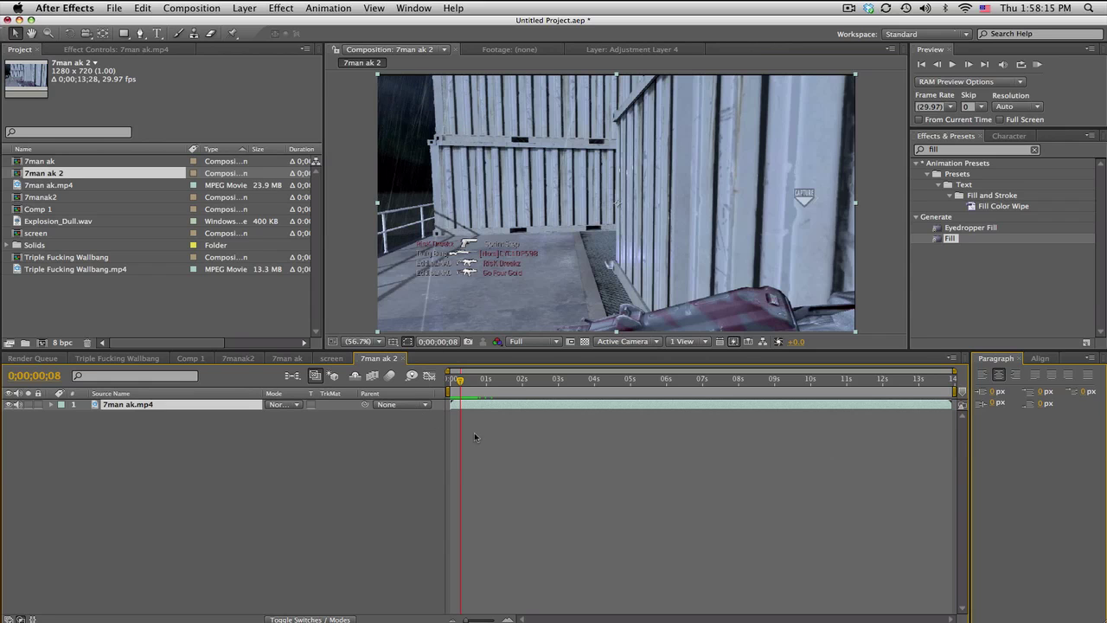
pyautogui.moveTo(460, 380); pyautogui.dragTo(502, 384)
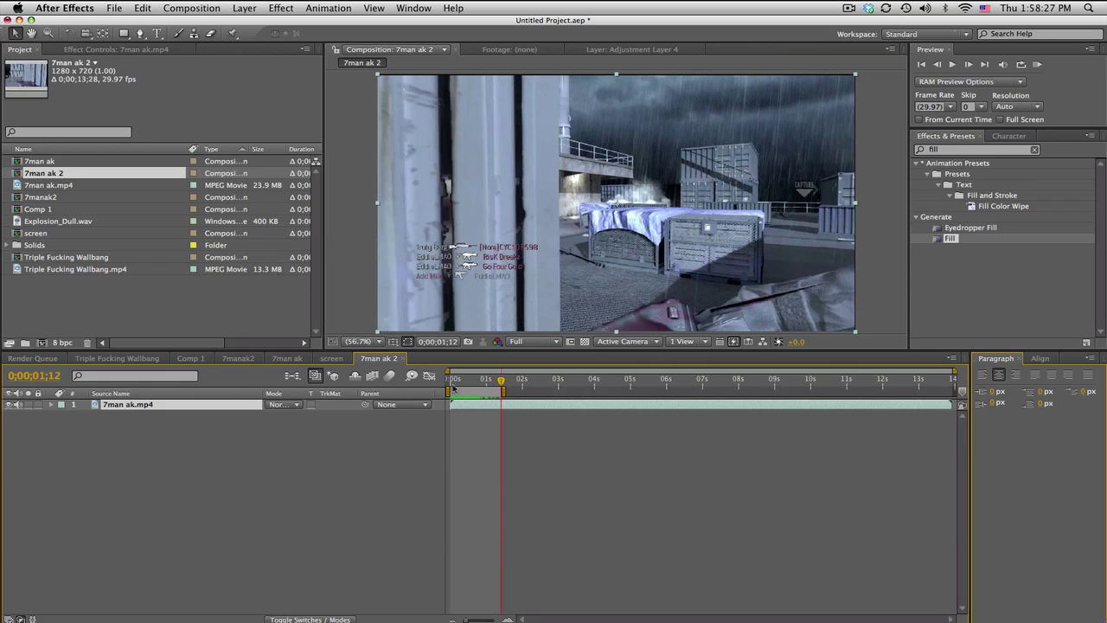
pyautogui.press('=')
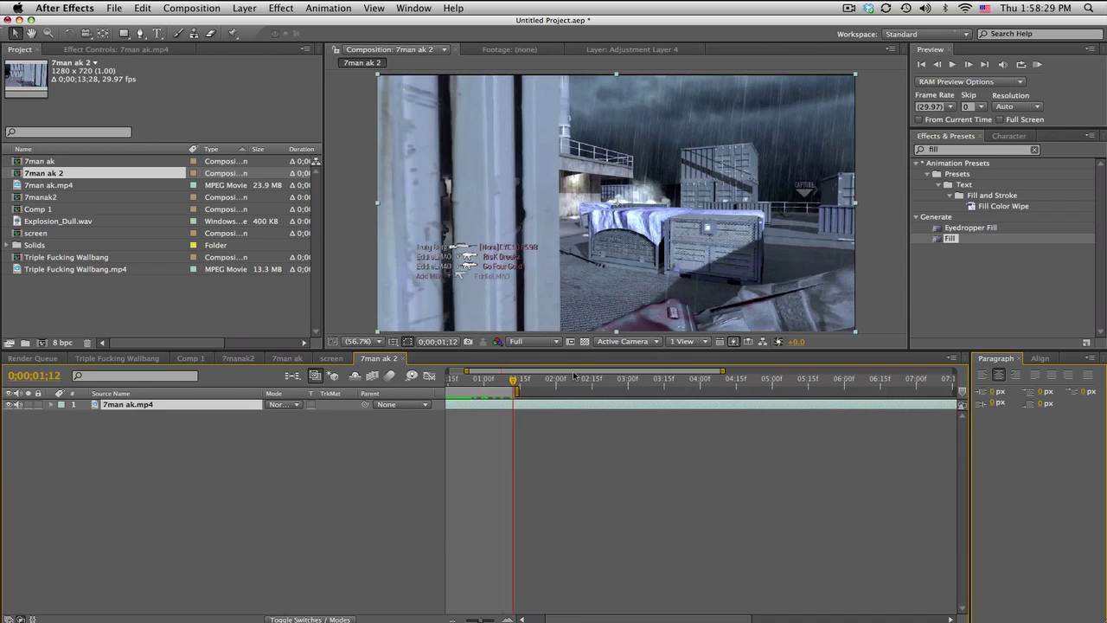
pyautogui.moveTo(483, 384); pyautogui.dragTo(451, 383)
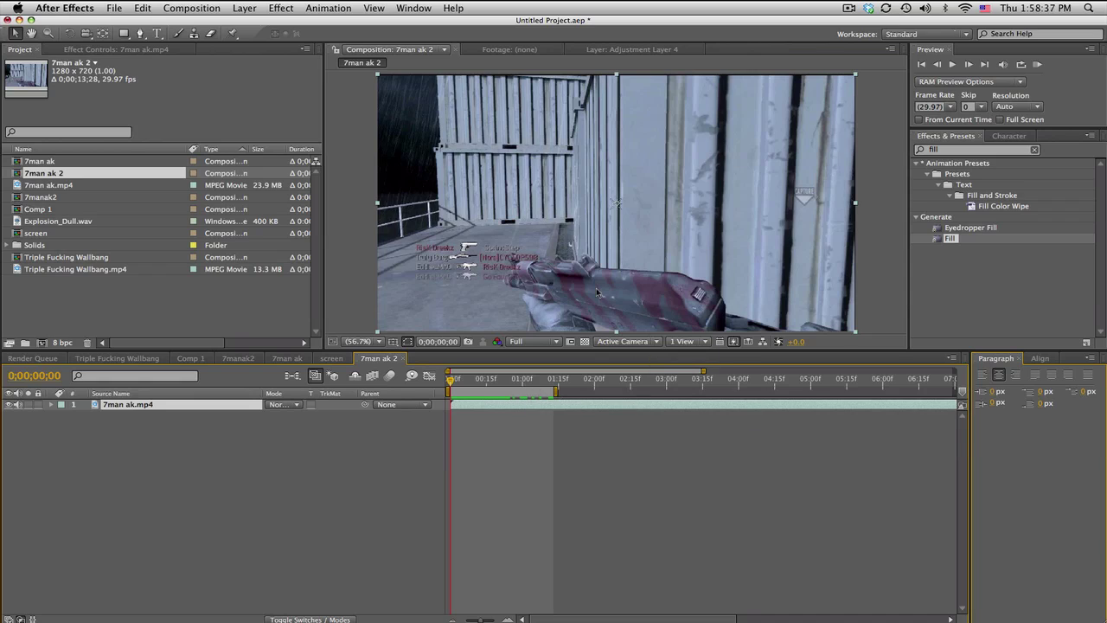
pyautogui.click(42, 197)
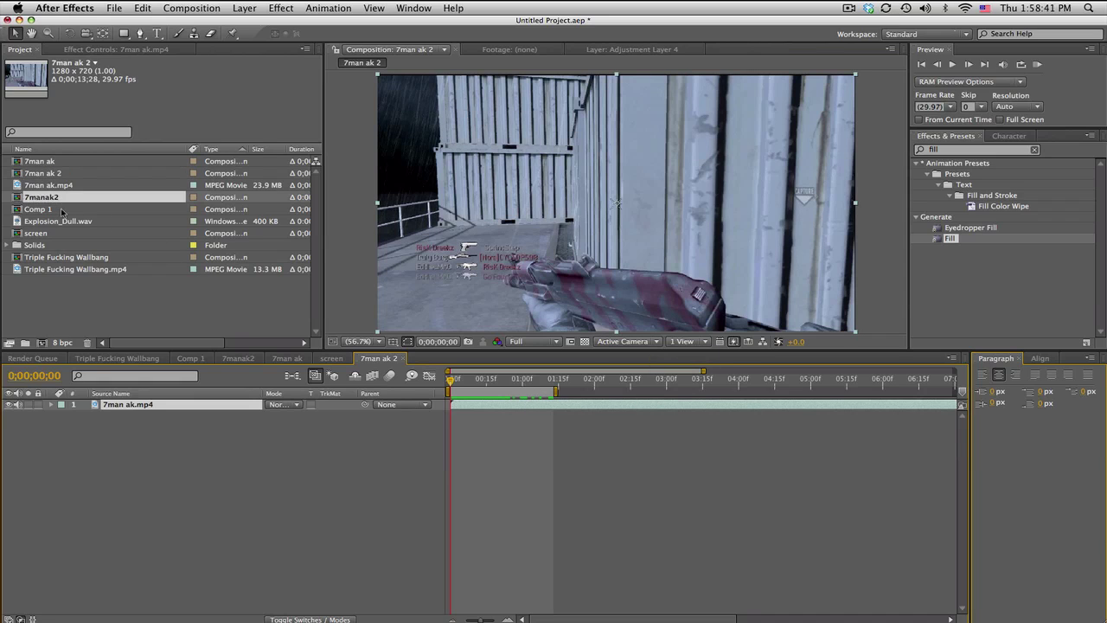
# Paste Camera_1_Shape1 from the 7manak2 comp into 7man ak 2.
pyautogui.click(185, 343)
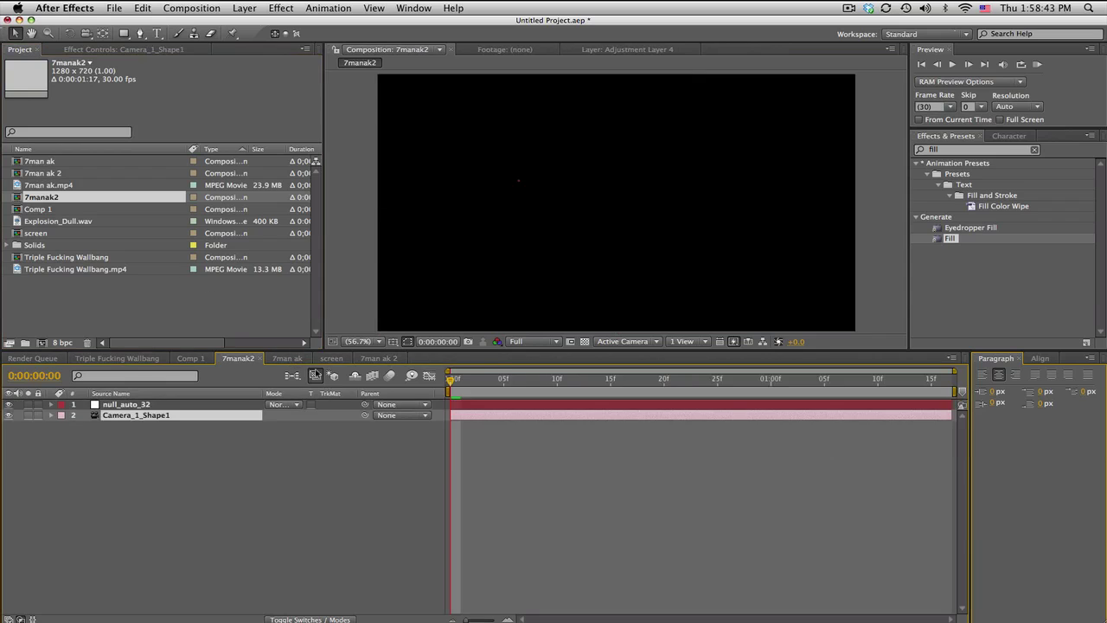
pyautogui.moveTo(483, 378); pyautogui.dragTo(519, 381)
pyautogui.moveTo(628, 382); pyautogui.dragTo(536, 384)
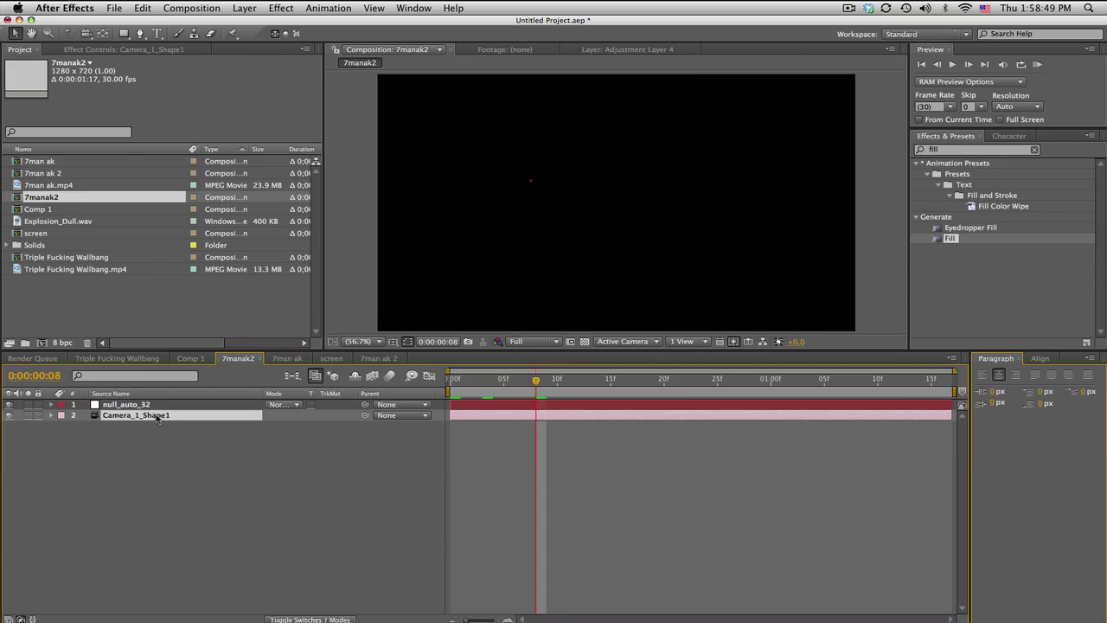
pyautogui.click(379, 359)
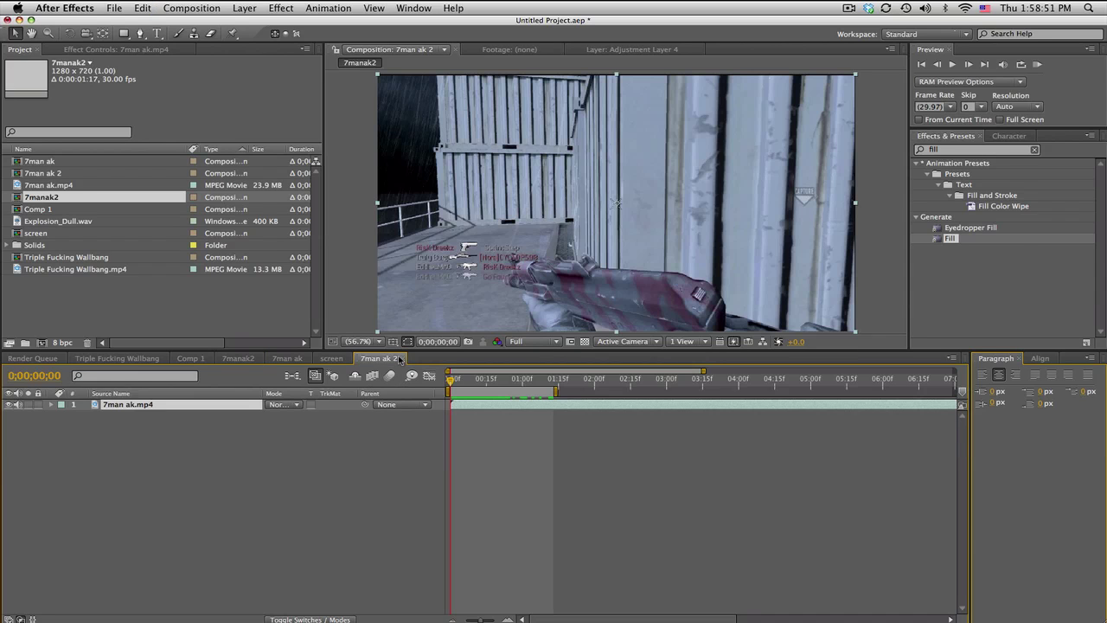
pyautogui.press('super+v')
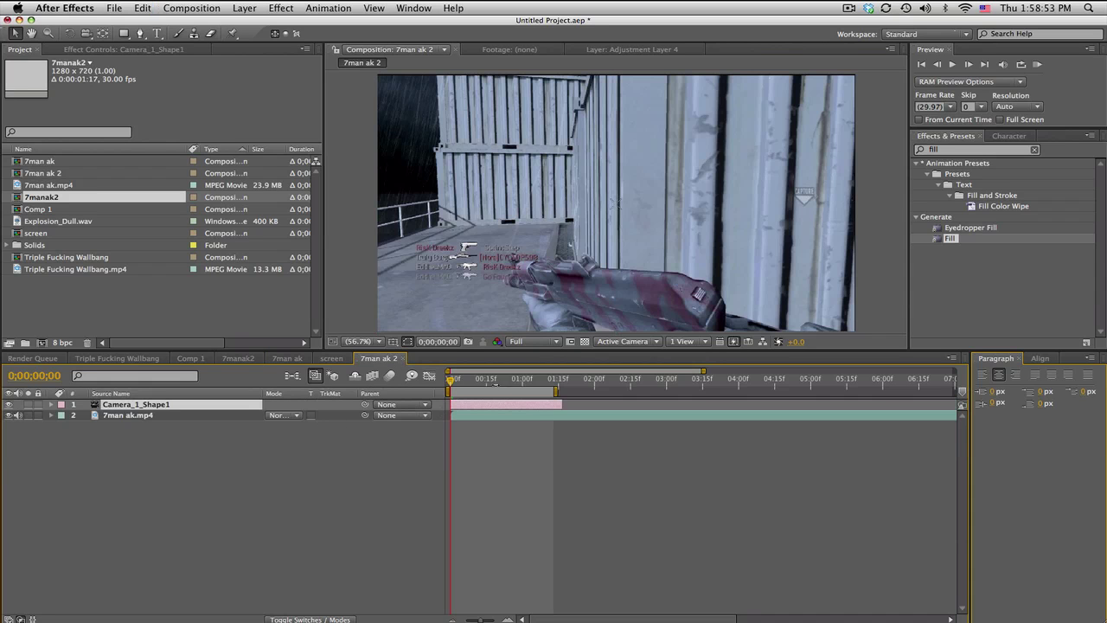
# Scrub 7man ak 2 between frame 12 and 1 second 10 to check the pasted layer.
pyautogui.moveTo(449, 383); pyautogui.dragTo(448, 382)
pyautogui.click(568, 383)
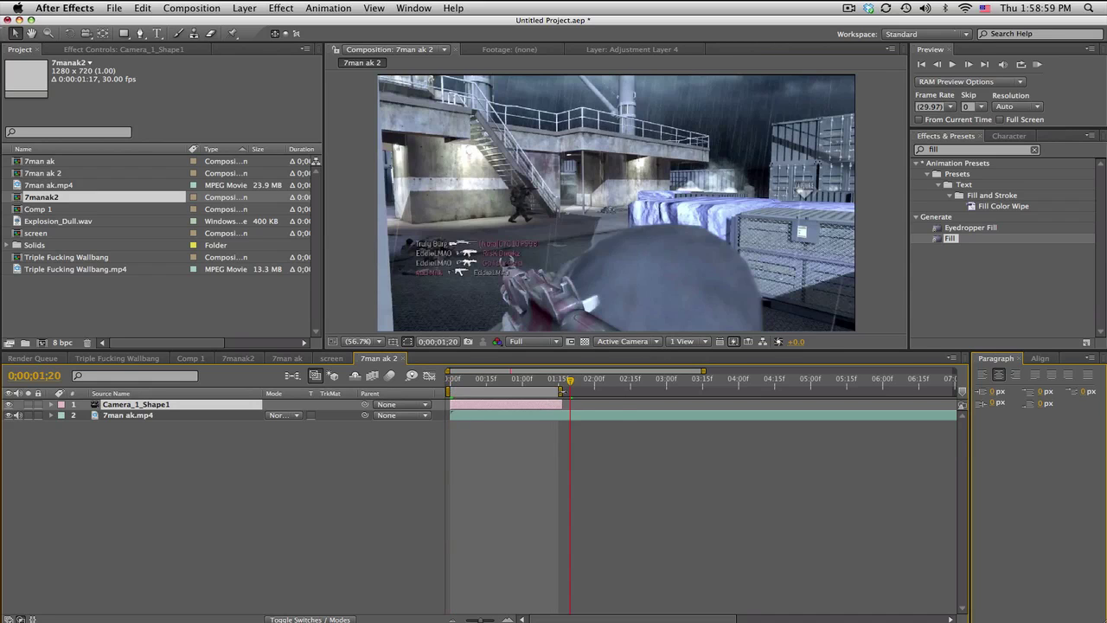
pyautogui.click(541, 382)
pyautogui.click(479, 383)
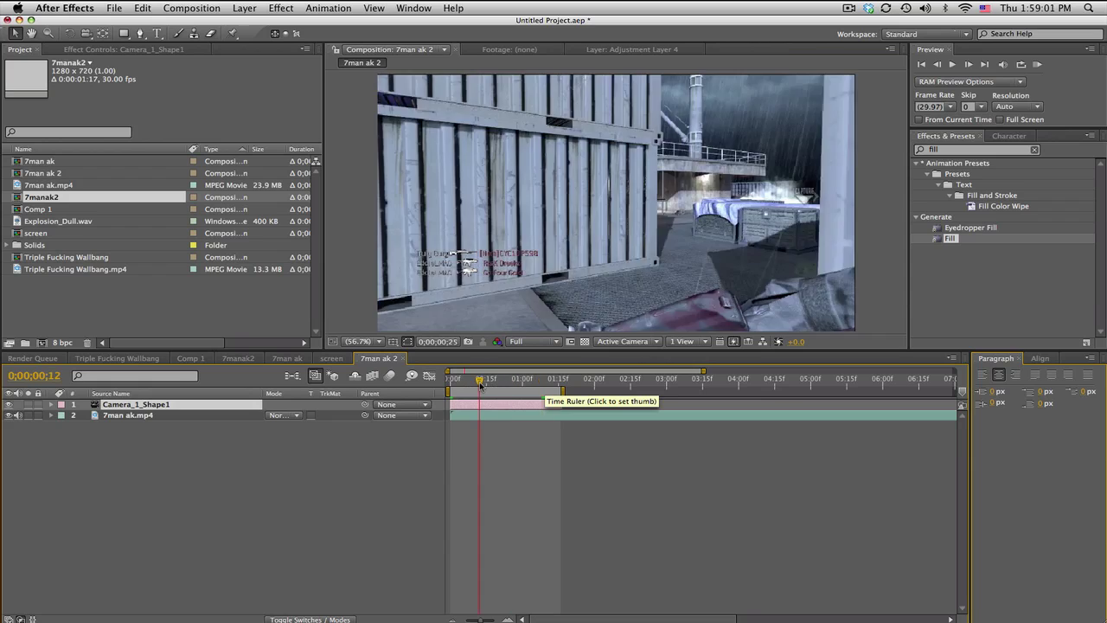
pyautogui.press('=')
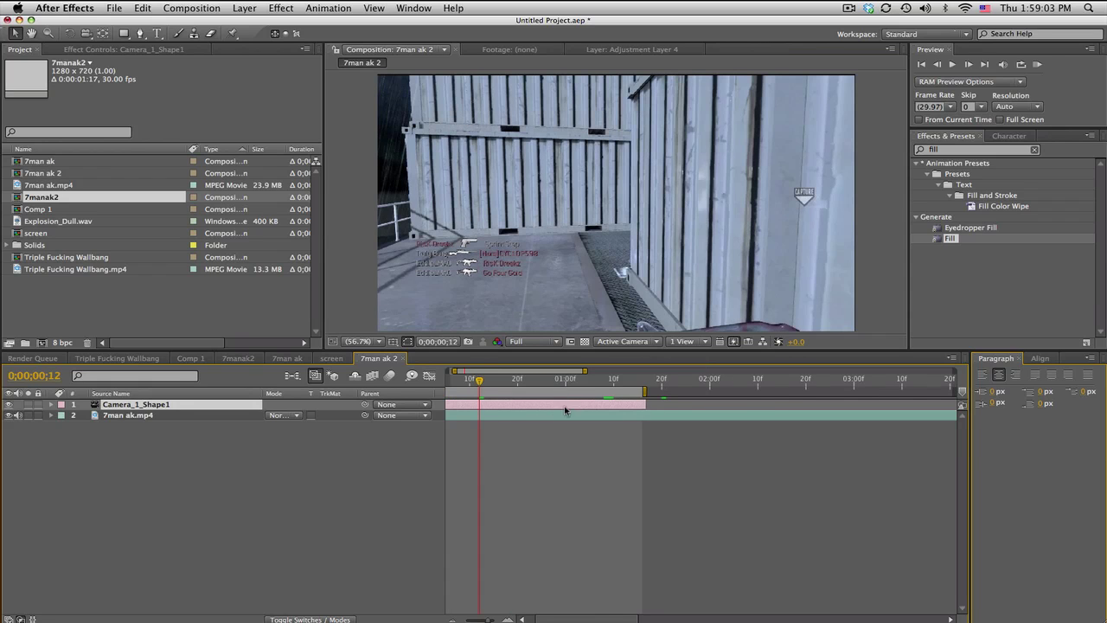
pyautogui.moveTo(558, 372); pyautogui.dragTo(487, 375)
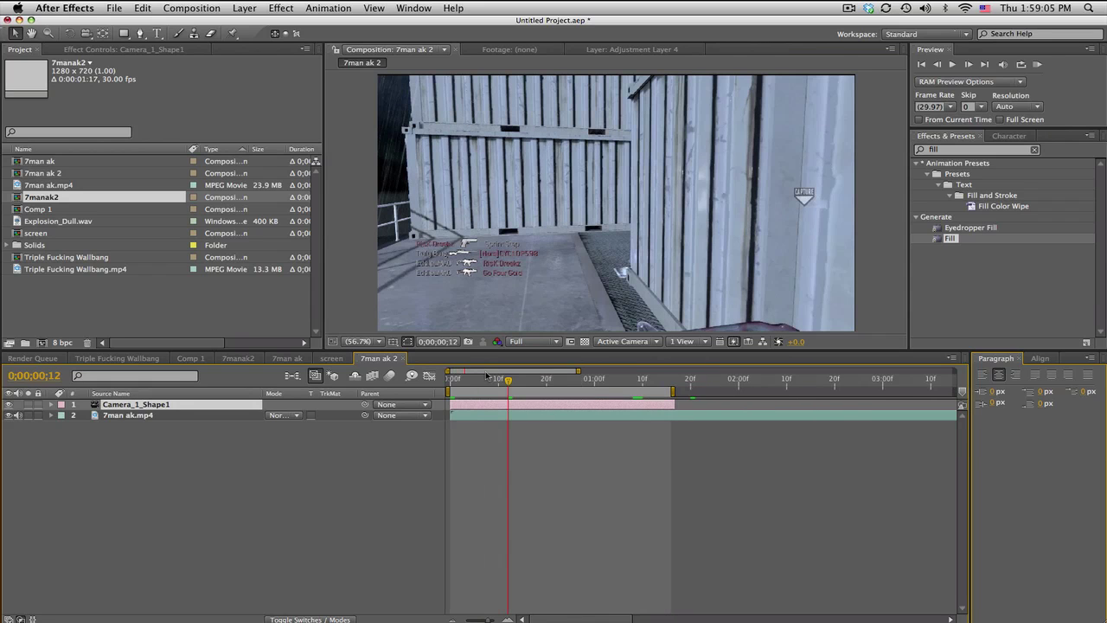
# Create a new composition named 'screen thingy'.
pyautogui.click(200, 8)
pyautogui.click(203, 24)
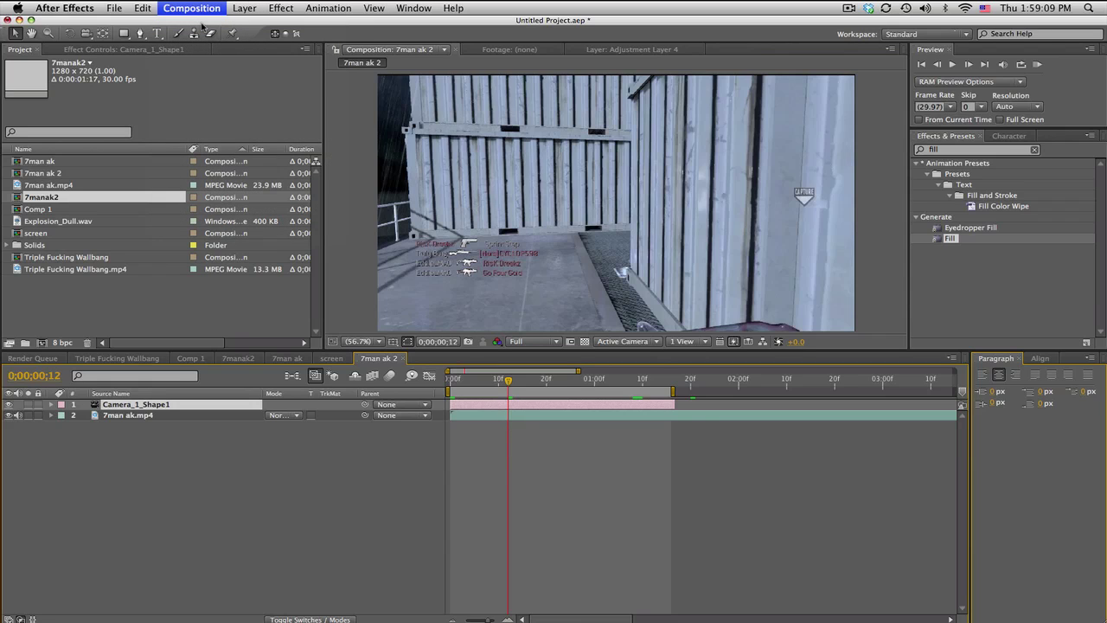
pyautogui.write('sc')
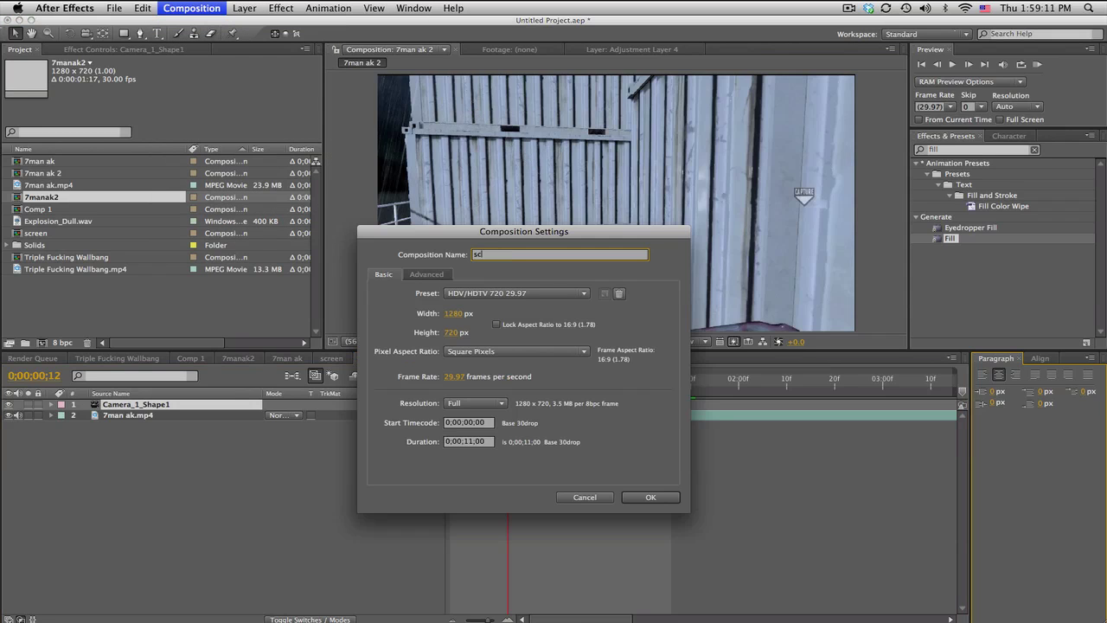
pyautogui.write('reen thingy')
pyautogui.press('Return')
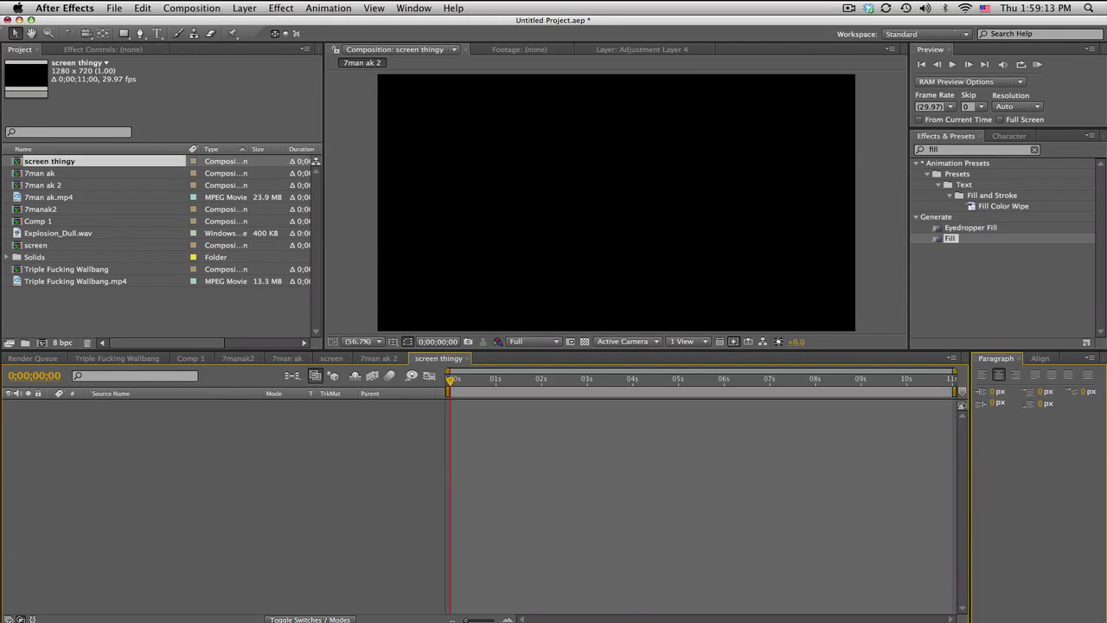
# Add a two-line text layer reading 'YO WHATS UP' and 'GUYS BAKER HERE'.
pyautogui.click(157, 33)
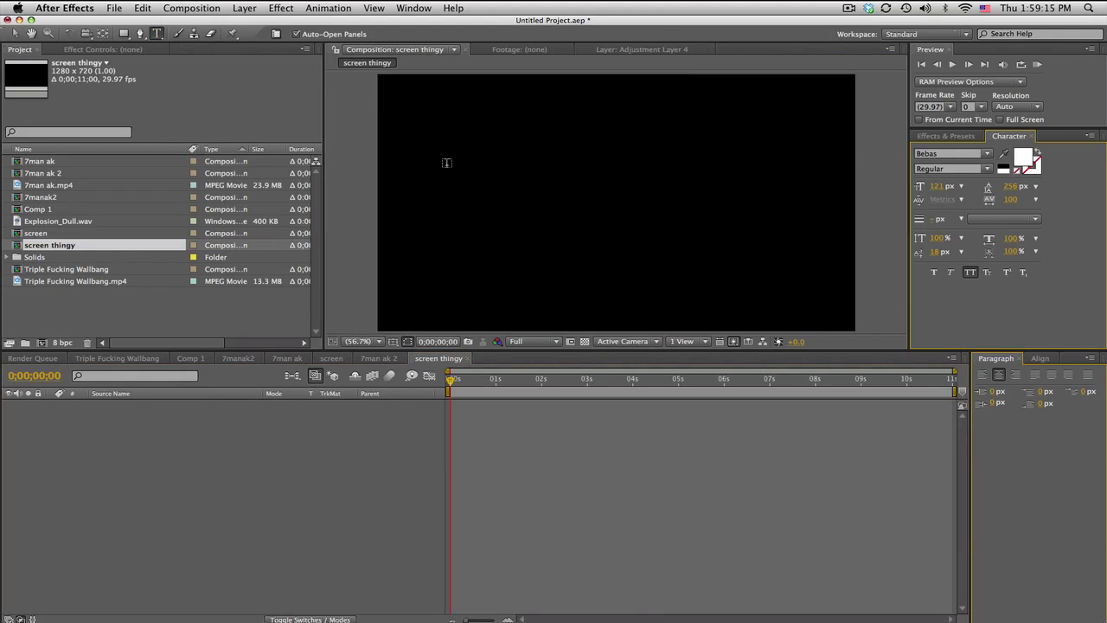
pyautogui.click(491, 170)
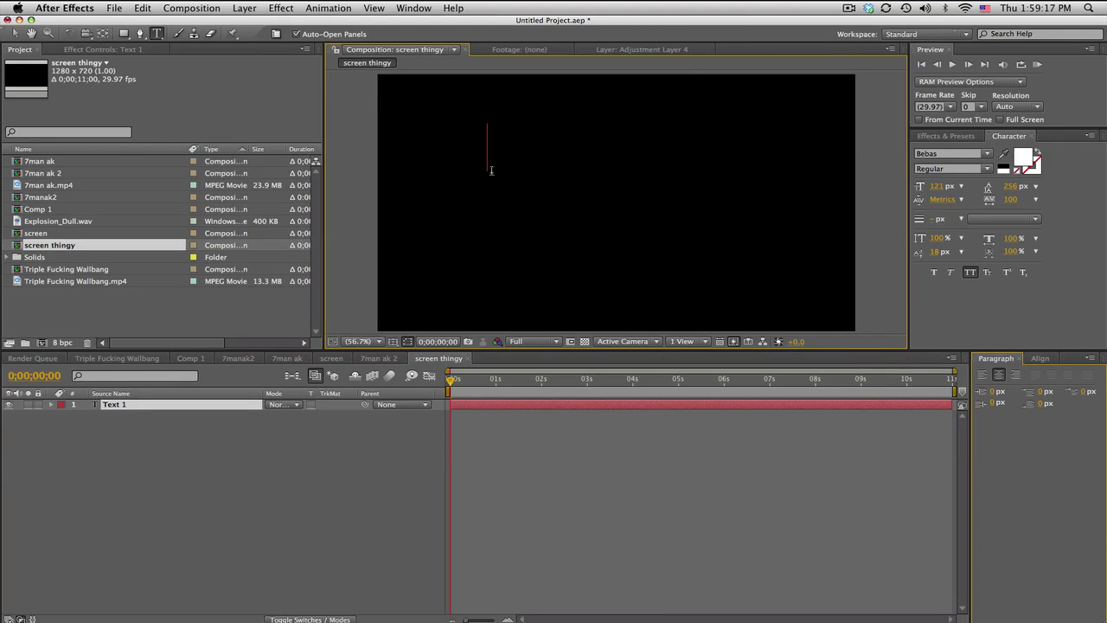
pyautogui.write('YO WHATS')
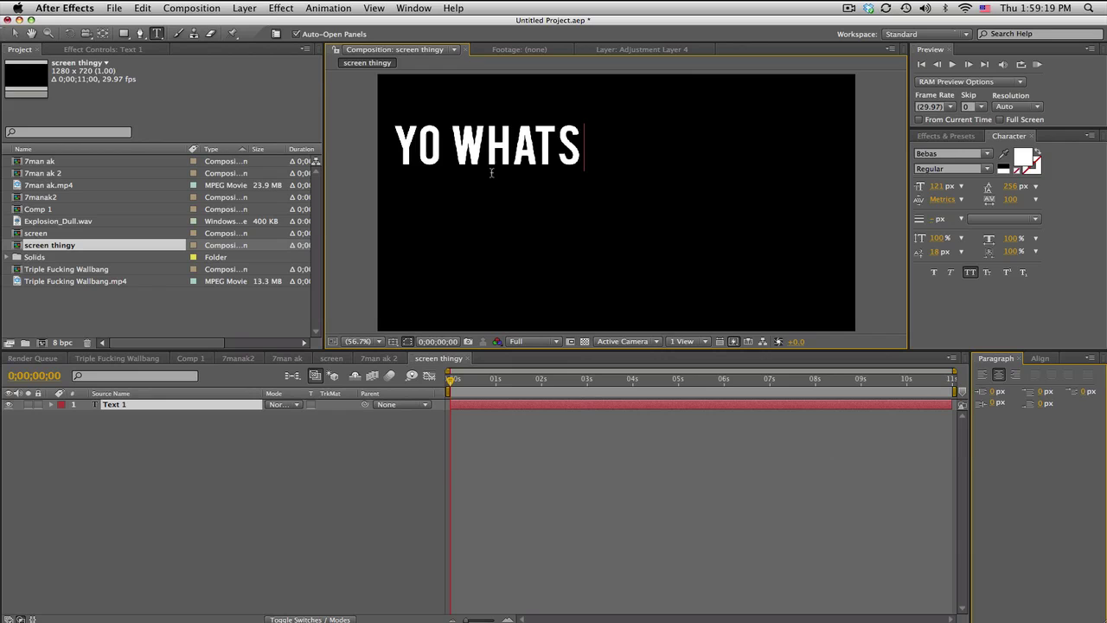
pyautogui.write(' UP')
pyautogui.press('Return')
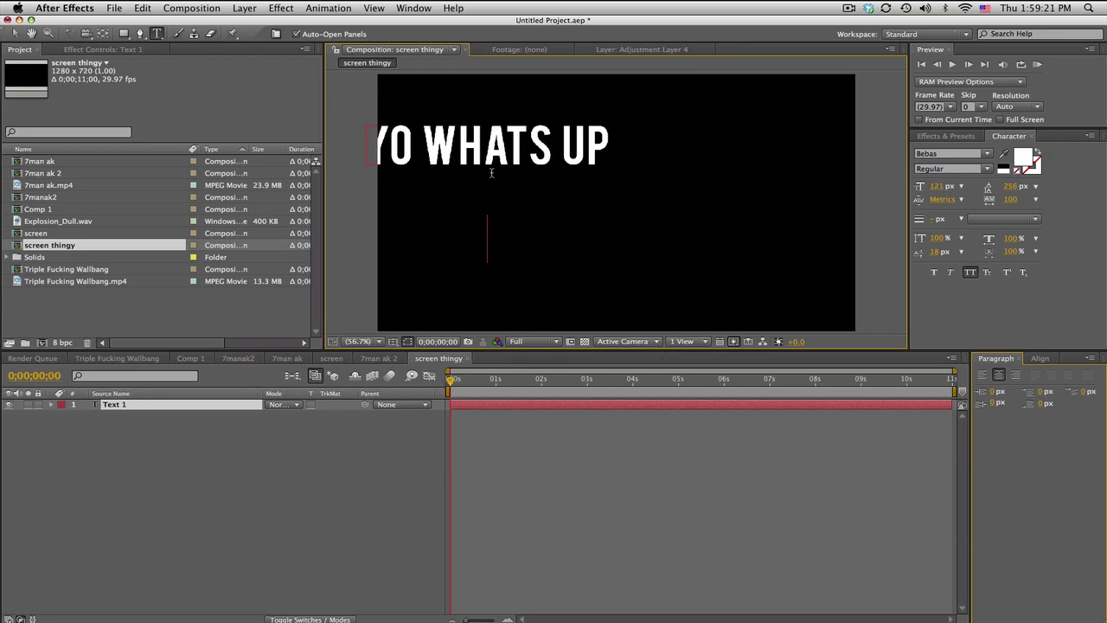
pyautogui.write('GUYS')
pyautogui.write(' BAKER HERE')
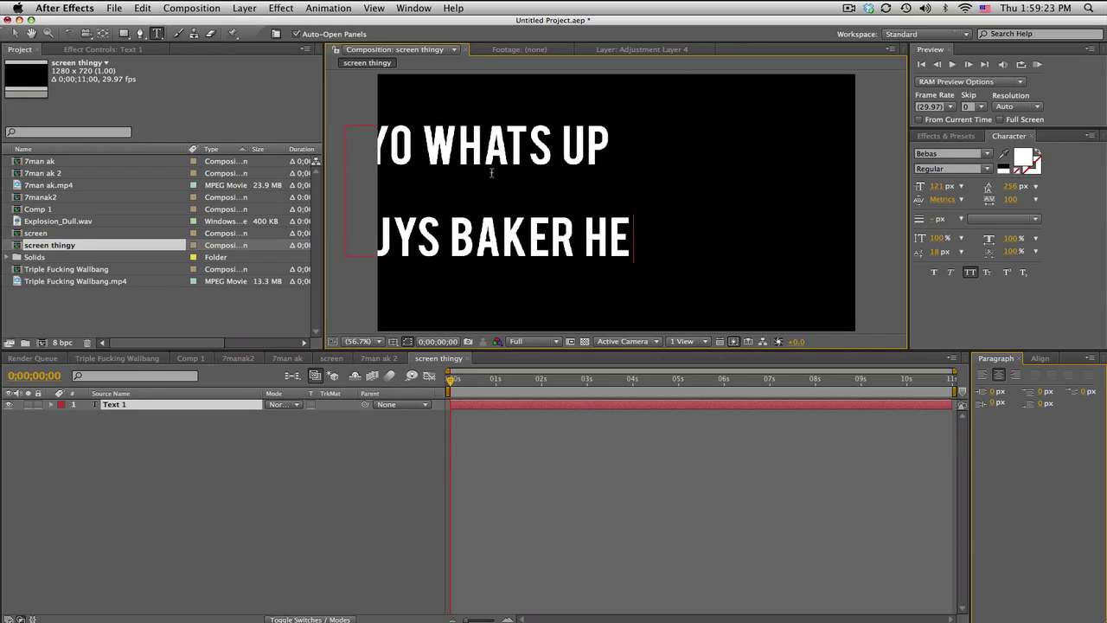
pyautogui.click(14, 33)
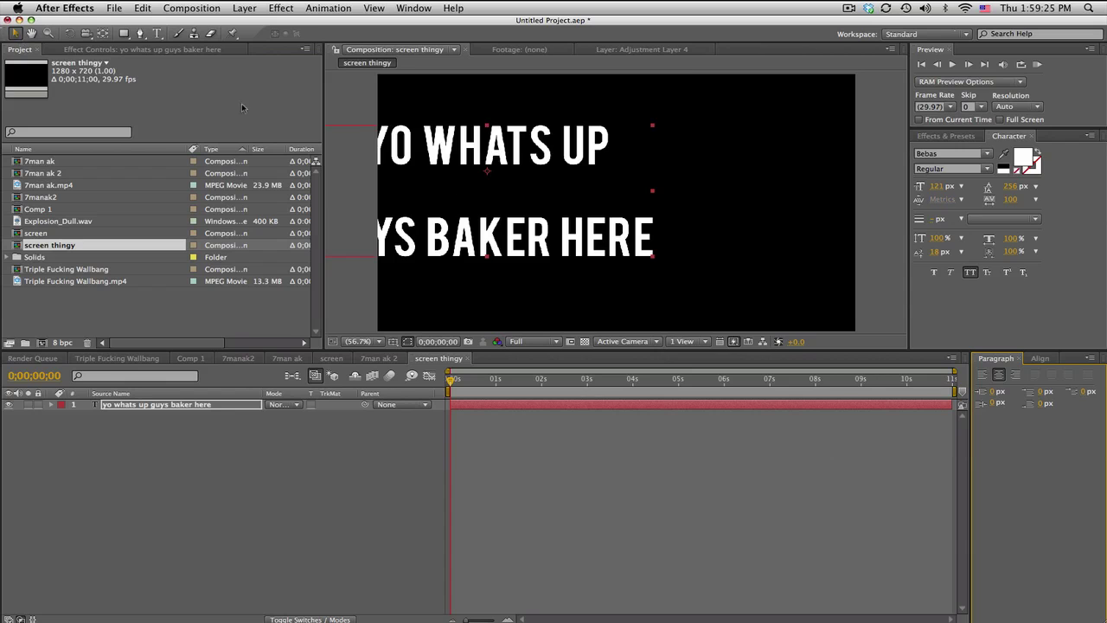
# Centre the text in the frame and add a new black solid layer.
pyautogui.moveTo(569, 242); pyautogui.dragTo(686, 255)
pyautogui.click(246, 10)
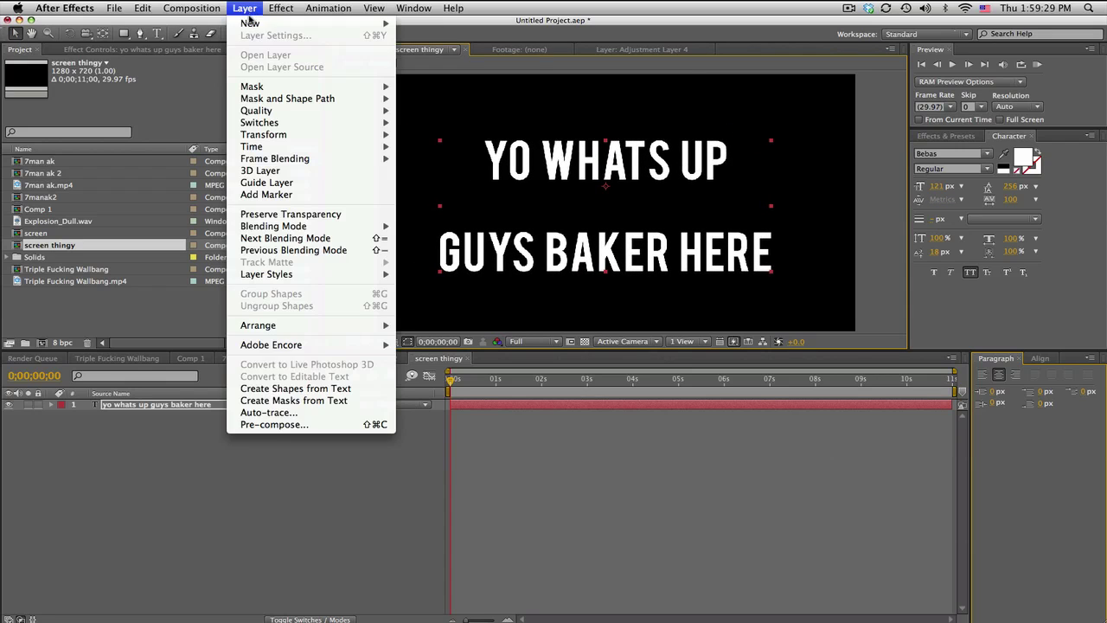
pyautogui.moveTo(249, 24)
pyautogui.click(416, 35)
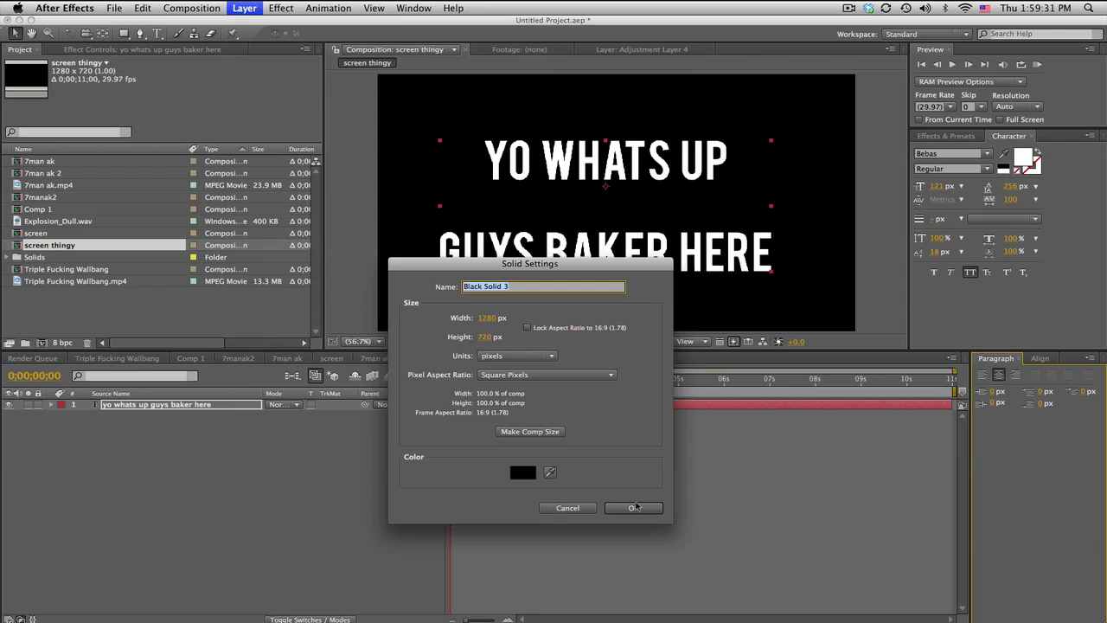
pyautogui.click(634, 508)
# Apply the Grid effect to Black Solid 3, sized by Width & Height Sliders.
pyautogui.click(950, 136)
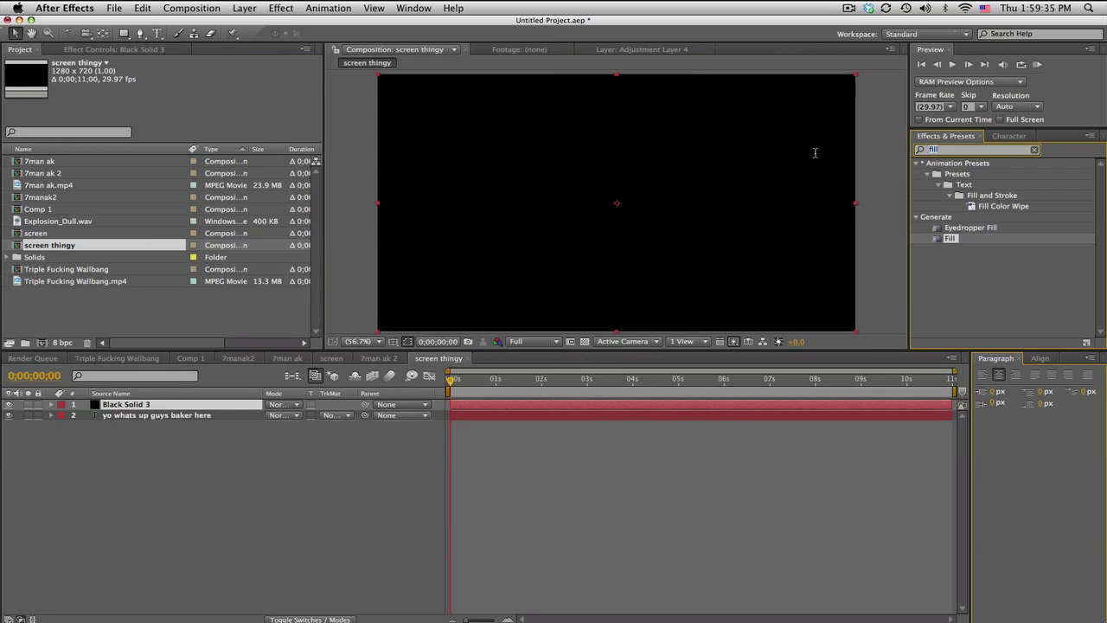
pyautogui.write('gird')
pyautogui.press('BackSpace')
pyautogui.press('BackSpace')
pyautogui.press('BackSpace')
pyautogui.write('rid')
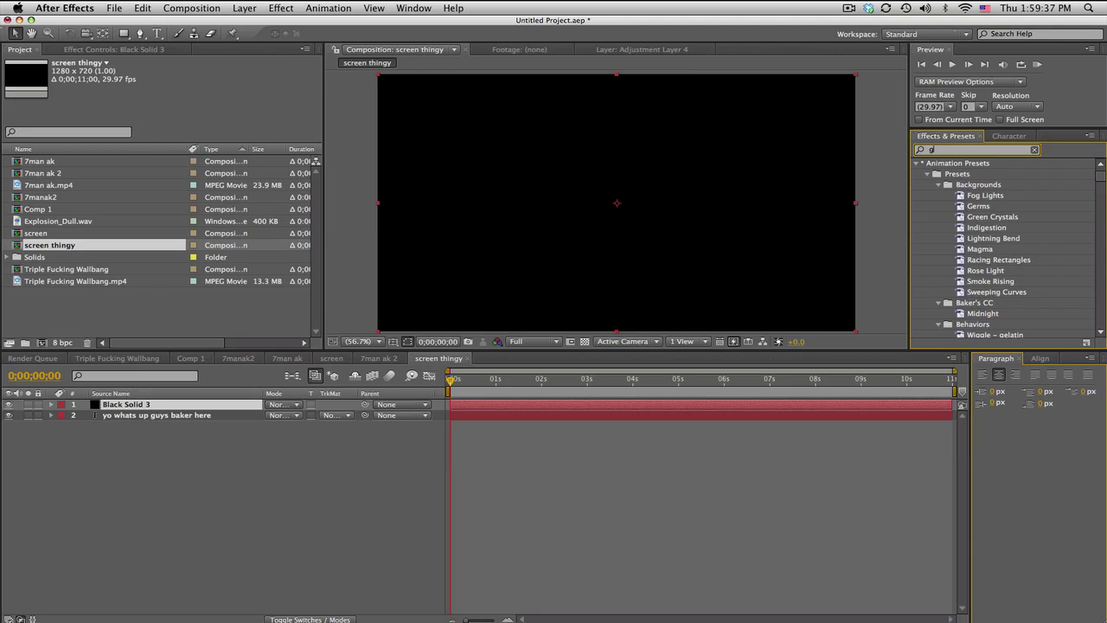
pyautogui.scroll(-3, 980, 313)
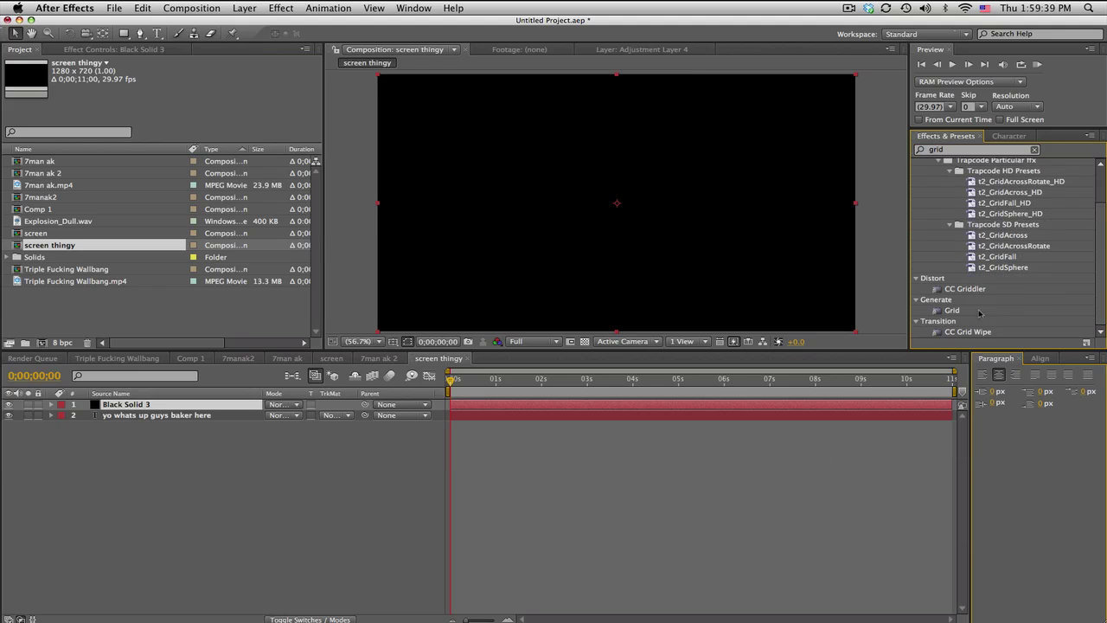
pyautogui.moveTo(950, 312); pyautogui.dragTo(842, 411)
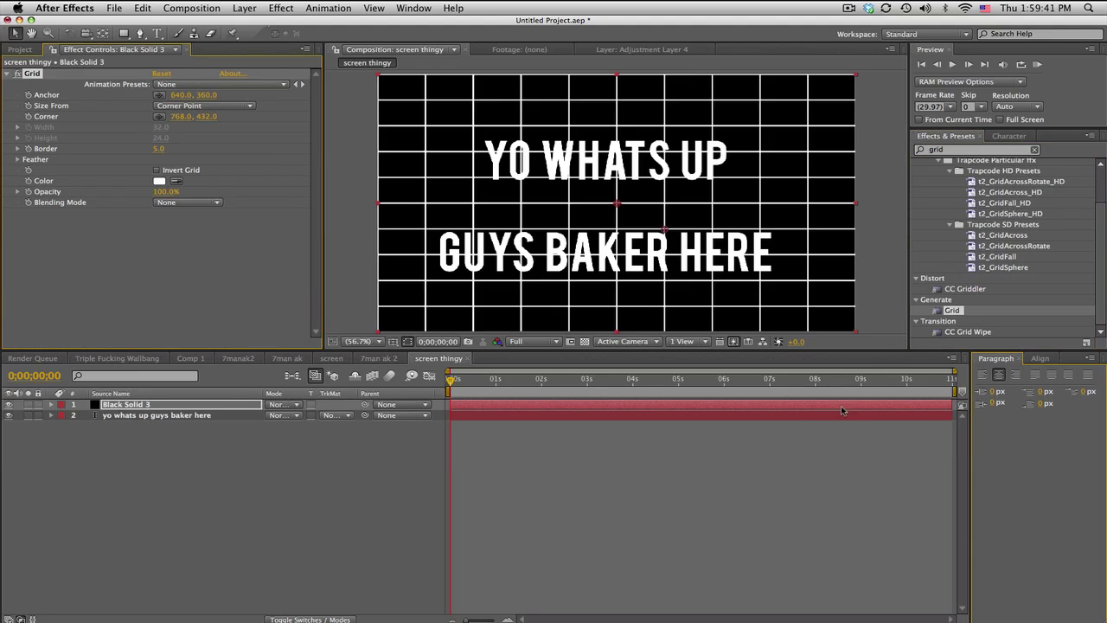
pyautogui.click(223, 107)
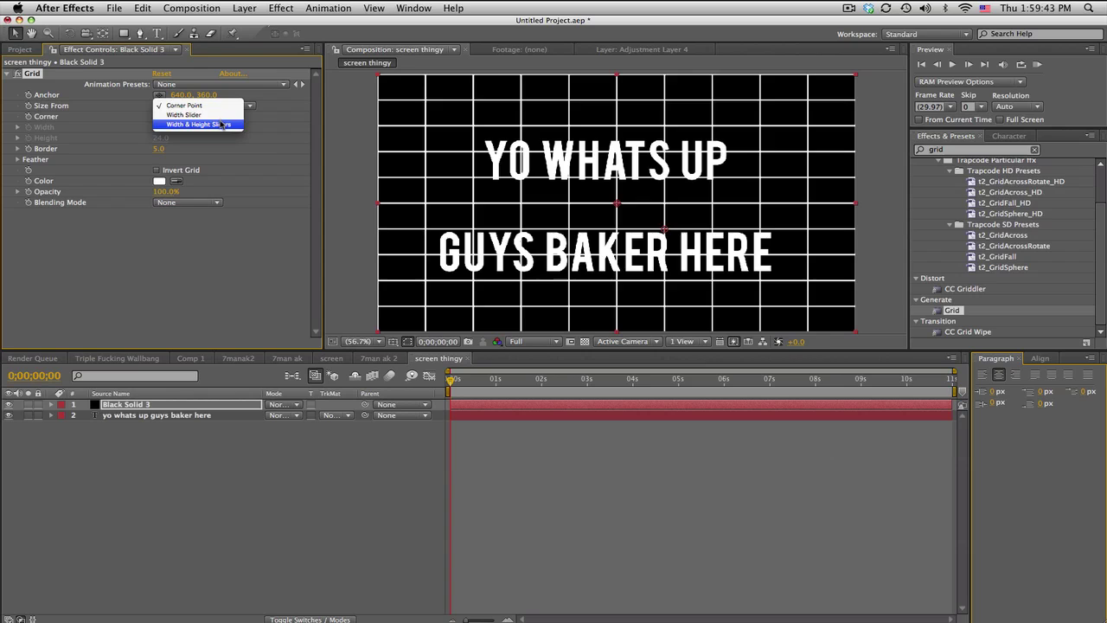
pyautogui.click(218, 124)
# Set grid Width to 2000 and shift the anchor so only horizontal lines remain.
pyautogui.click(164, 127)
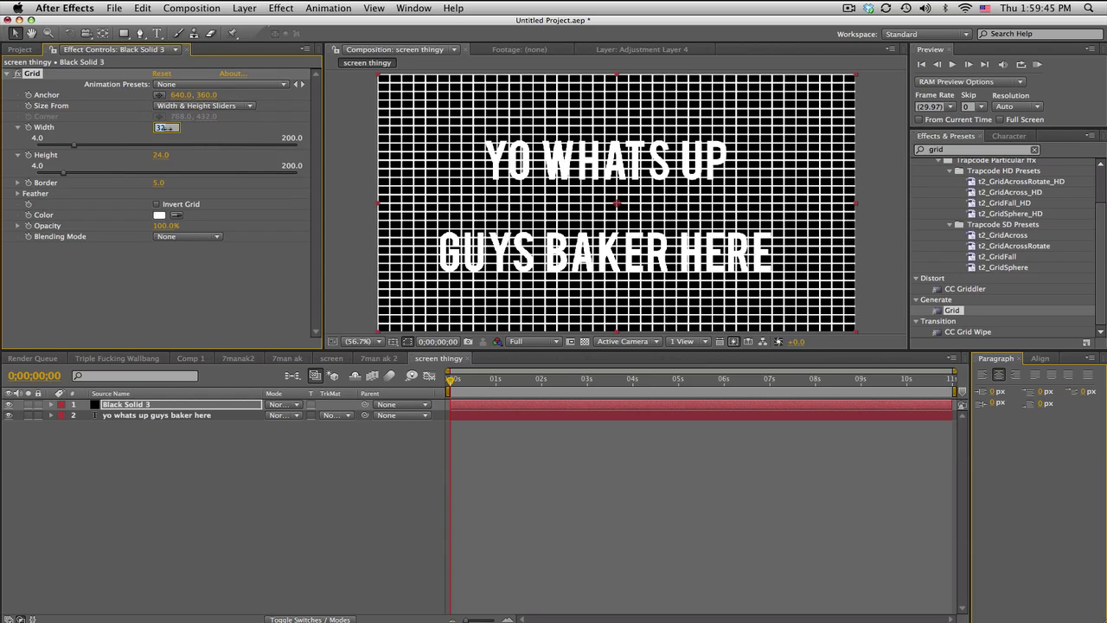
pyautogui.write('200')
pyautogui.press('Return')
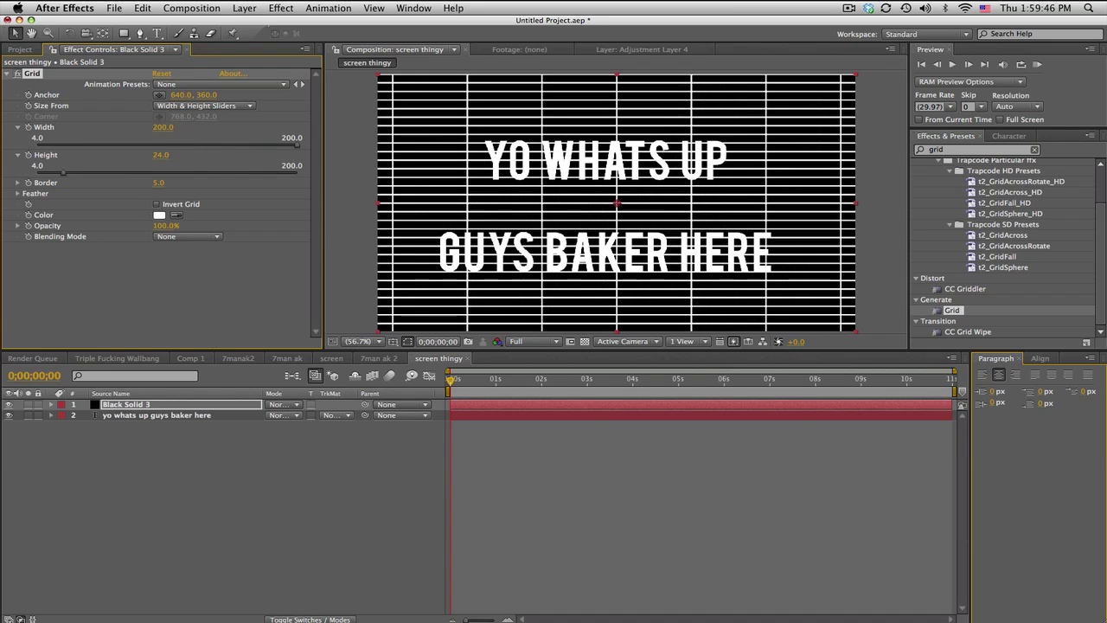
pyautogui.click(159, 127)
pyautogui.press('Return')
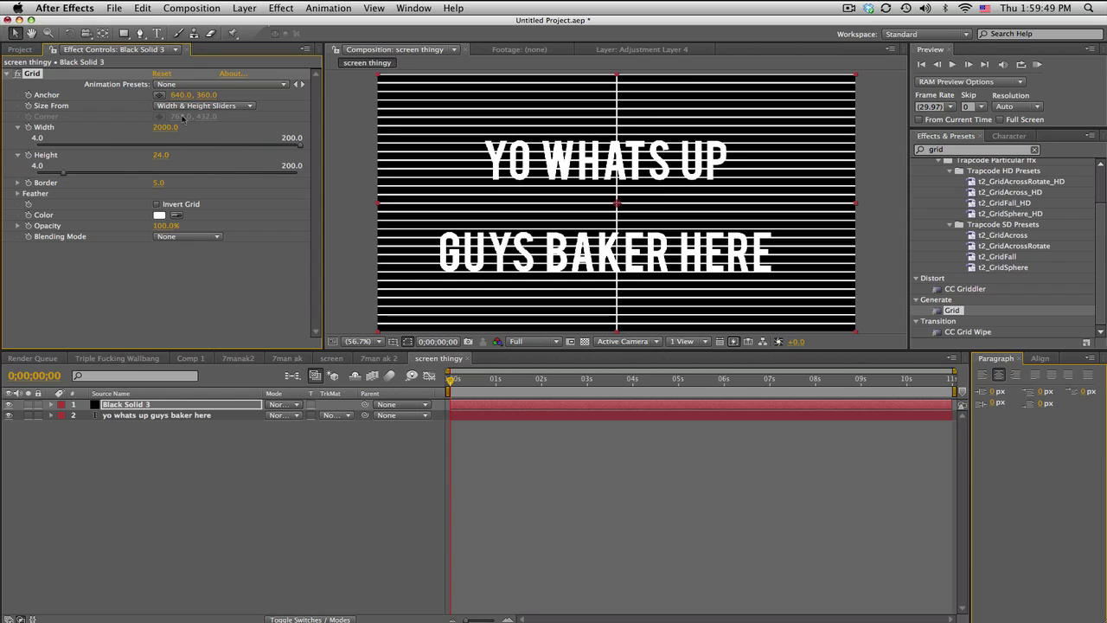
pyautogui.moveTo(180, 98); pyautogui.dragTo(107, 104)
pyautogui.moveTo(183, 101); pyautogui.dragTo(38, 105)
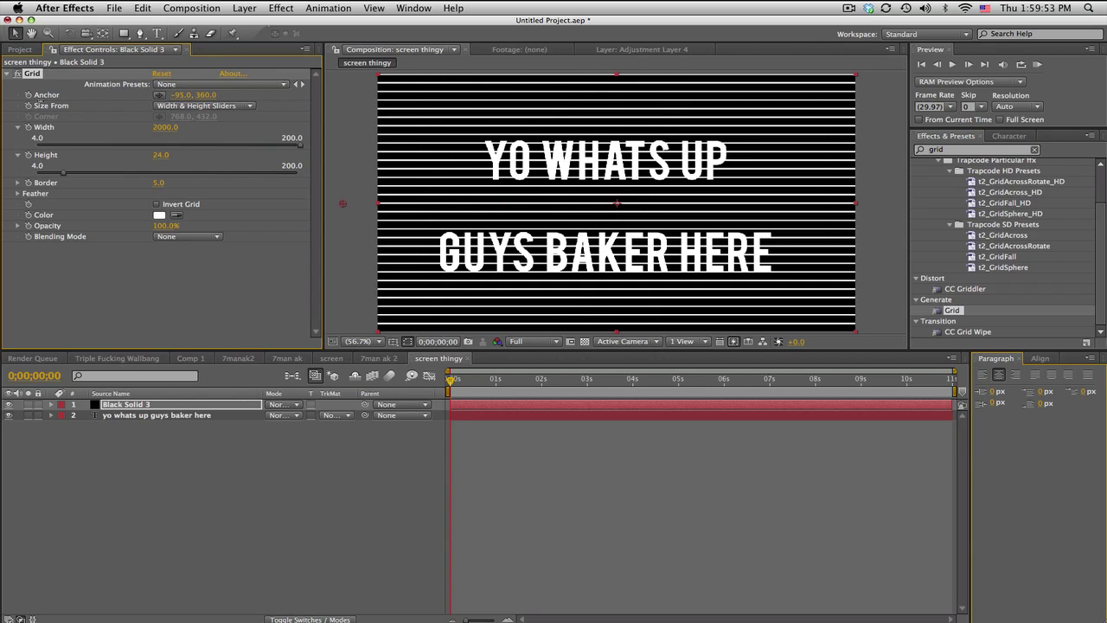
# Set Black Solid 3's opacity to 25%.
pyautogui.click(197, 405)
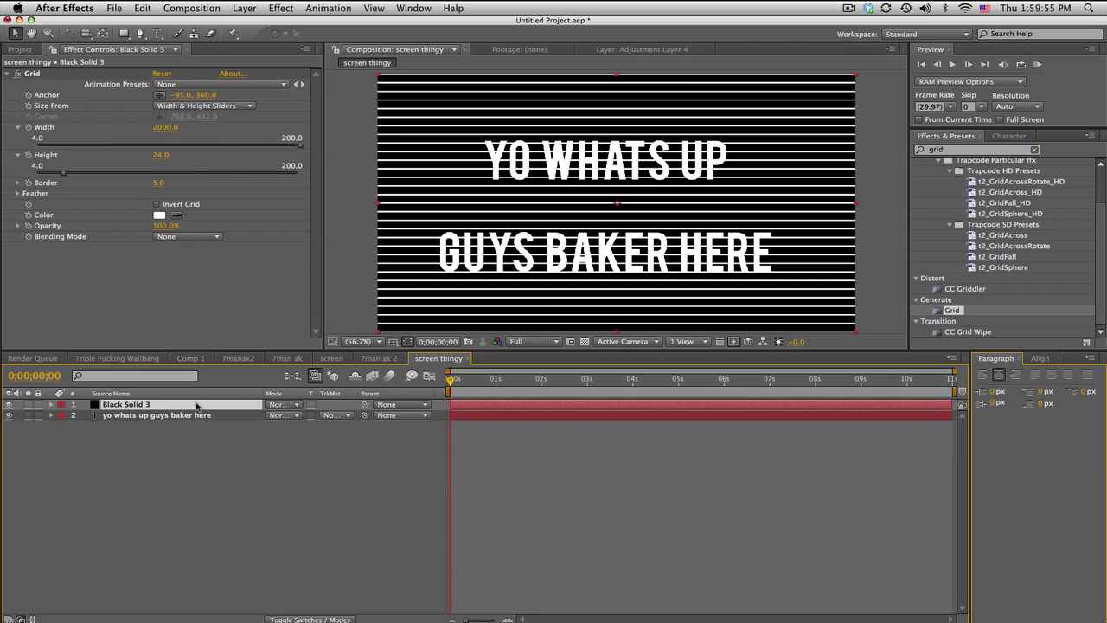
pyautogui.press('t')
pyautogui.click(276, 415)
pyautogui.write('25')
pyautogui.press('Return')
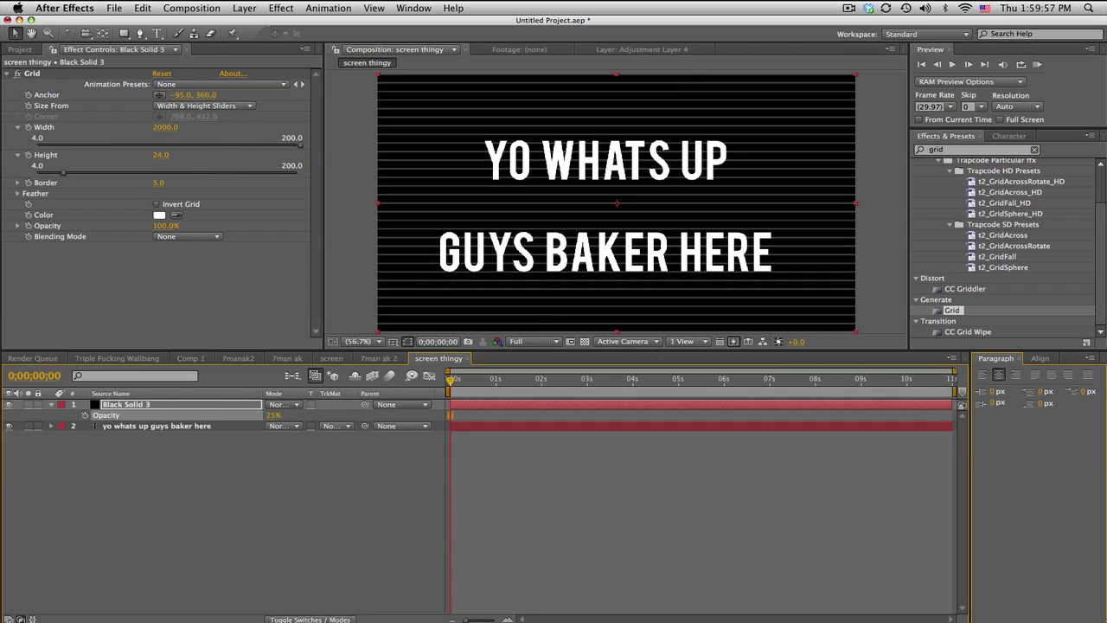
# Add a Black Solid 4 layer and move it to the bottom of the stack.
pyautogui.click(251, 7)
pyautogui.moveTo(260, 23)
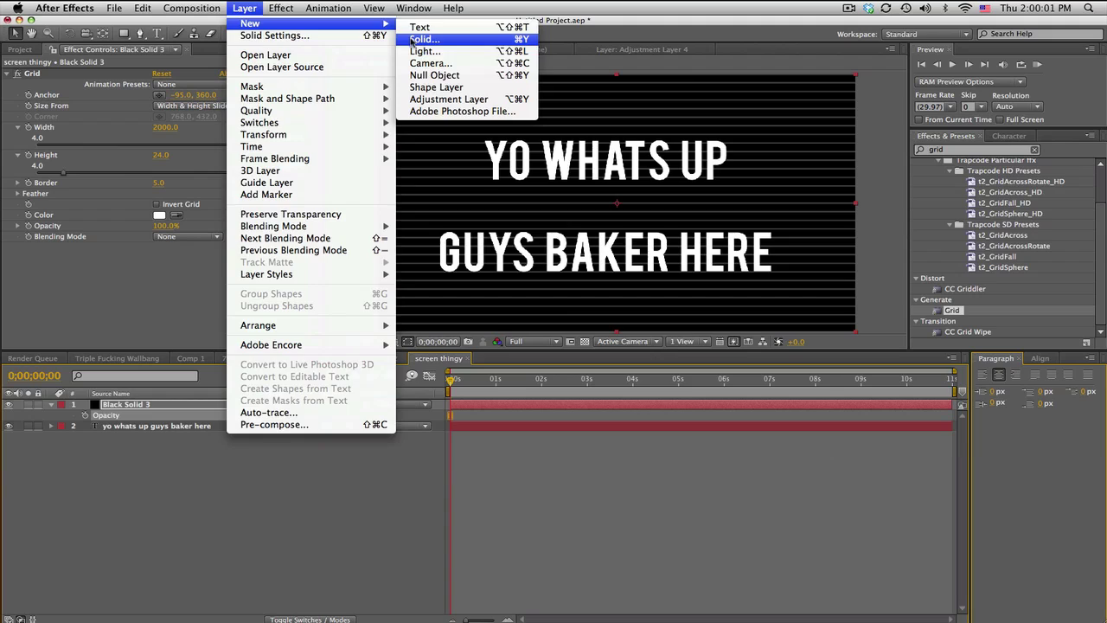
pyautogui.click(416, 39)
pyautogui.click(631, 507)
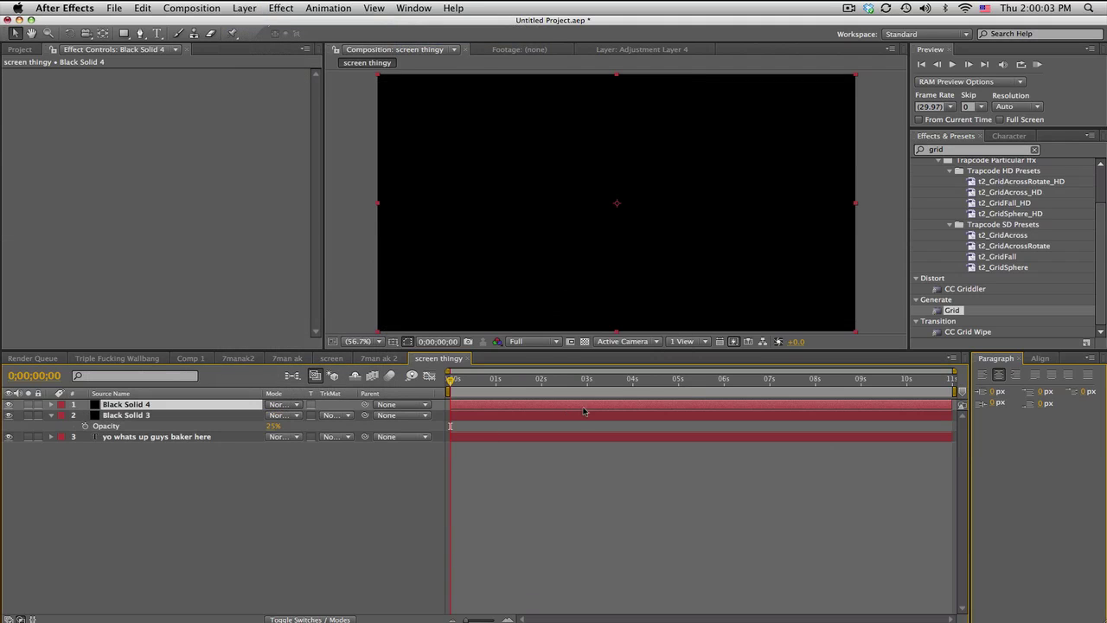
pyautogui.click(8, 405)
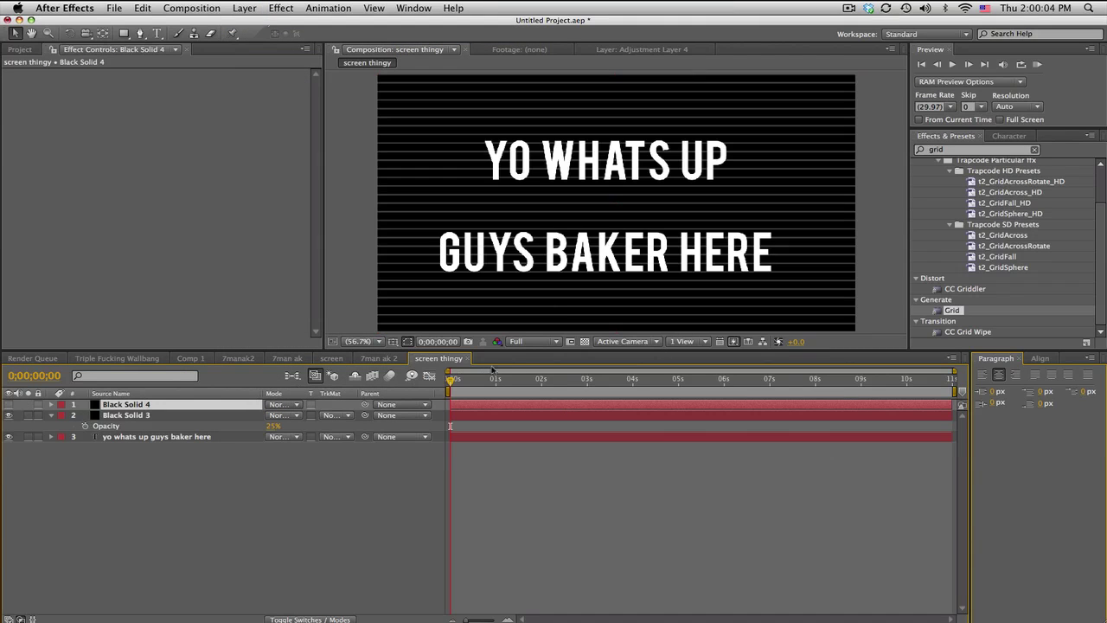
pyautogui.click(585, 341)
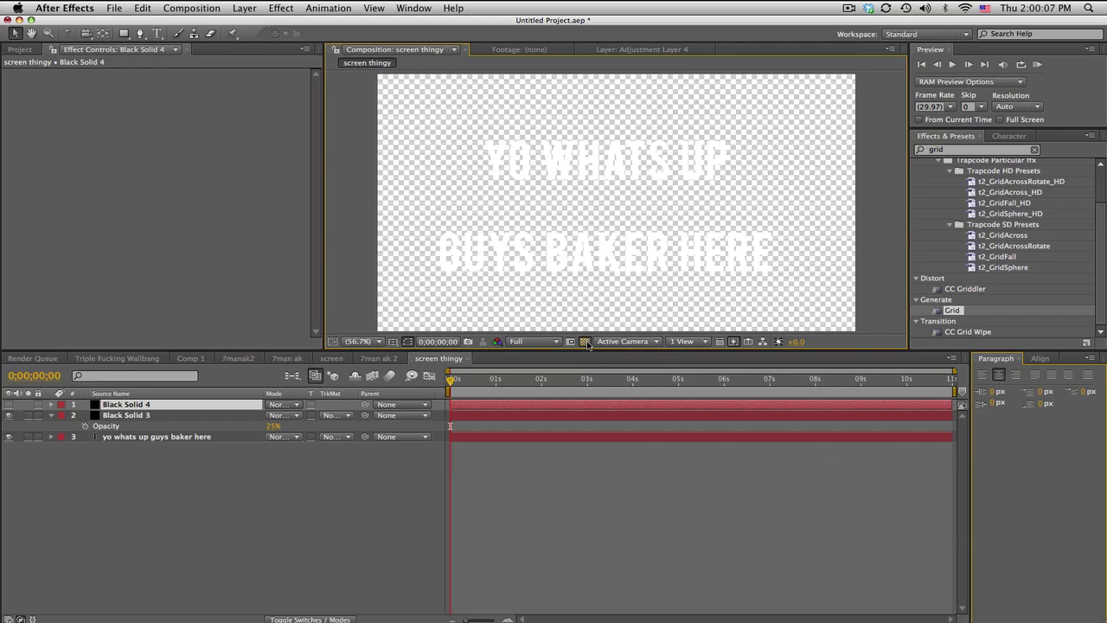
pyautogui.click(585, 341)
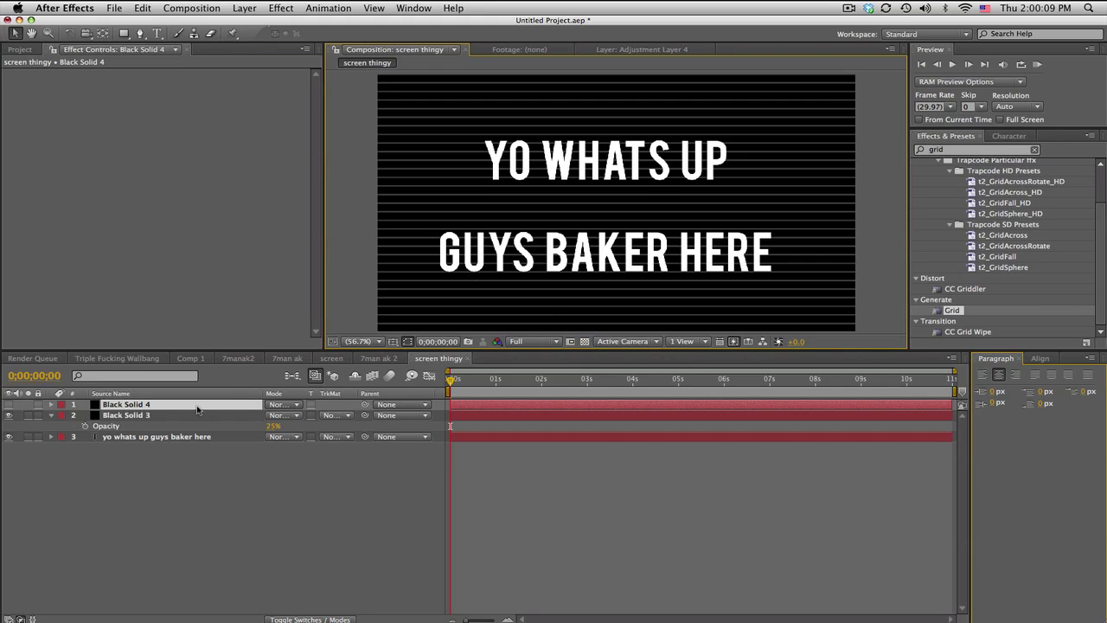
pyautogui.moveTo(197, 409); pyautogui.dragTo(190, 445)
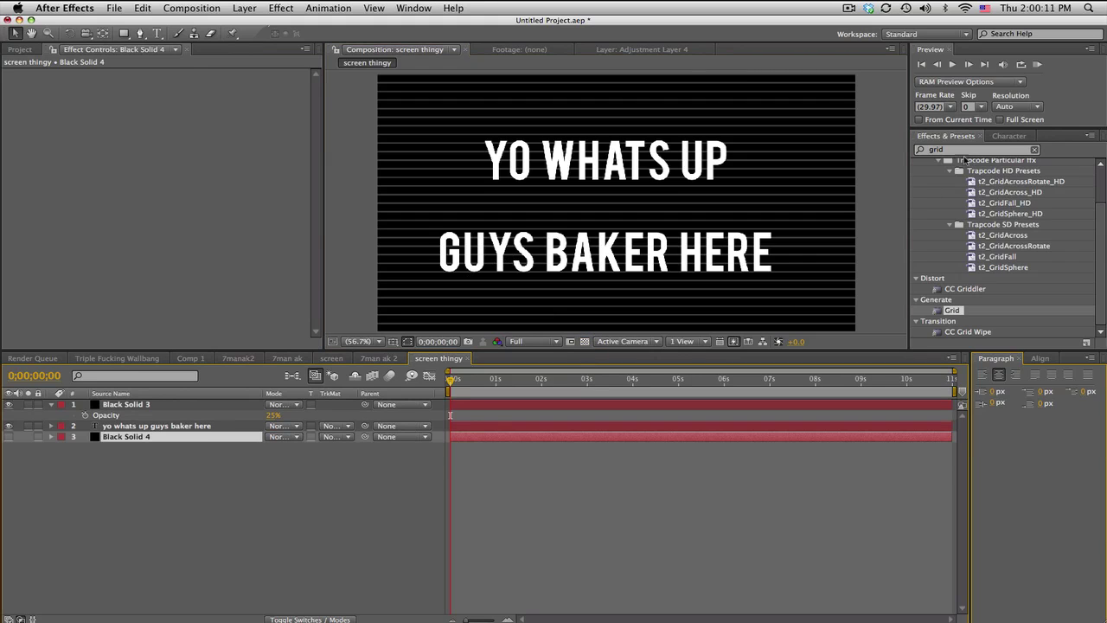
# Apply the Fill effect to Black Solid 4.
pyautogui.click(964, 153)
pyautogui.write('fill')
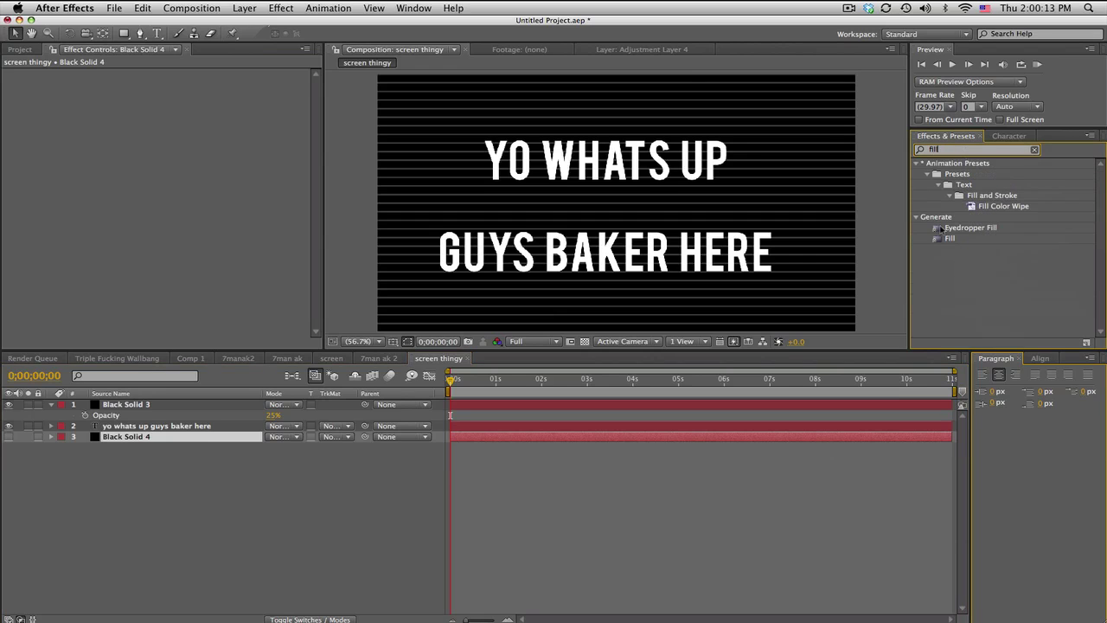
pyautogui.moveTo(449, 437); pyautogui.dragTo(451, 437)
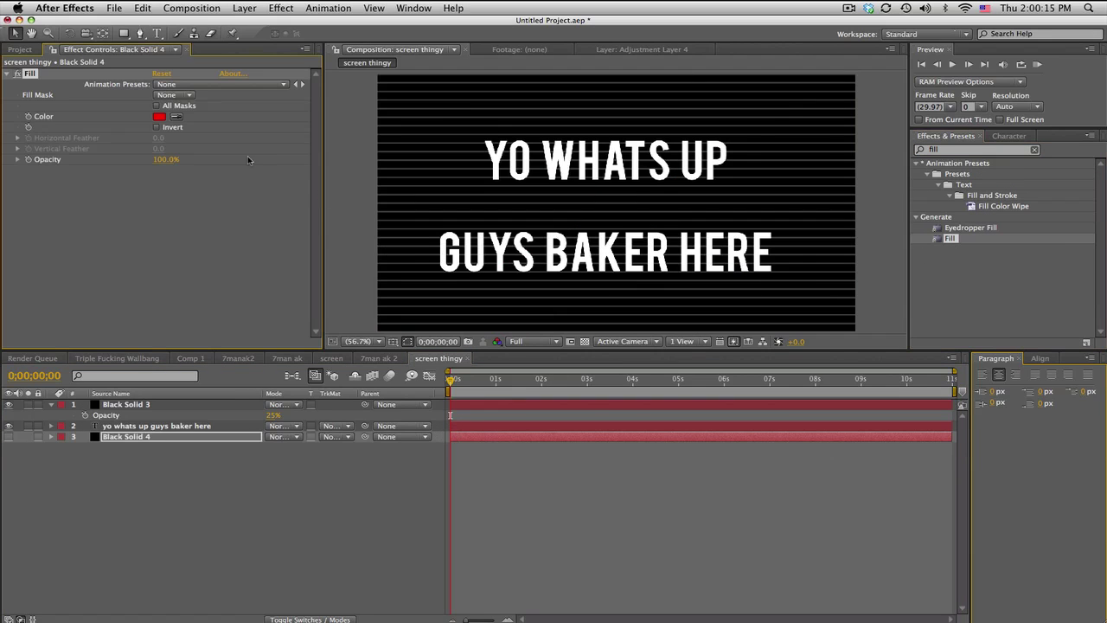
# Set the Fill colour to mid grey with R, G and B all 127.
pyautogui.click(158, 117)
pyautogui.click(577, 497)
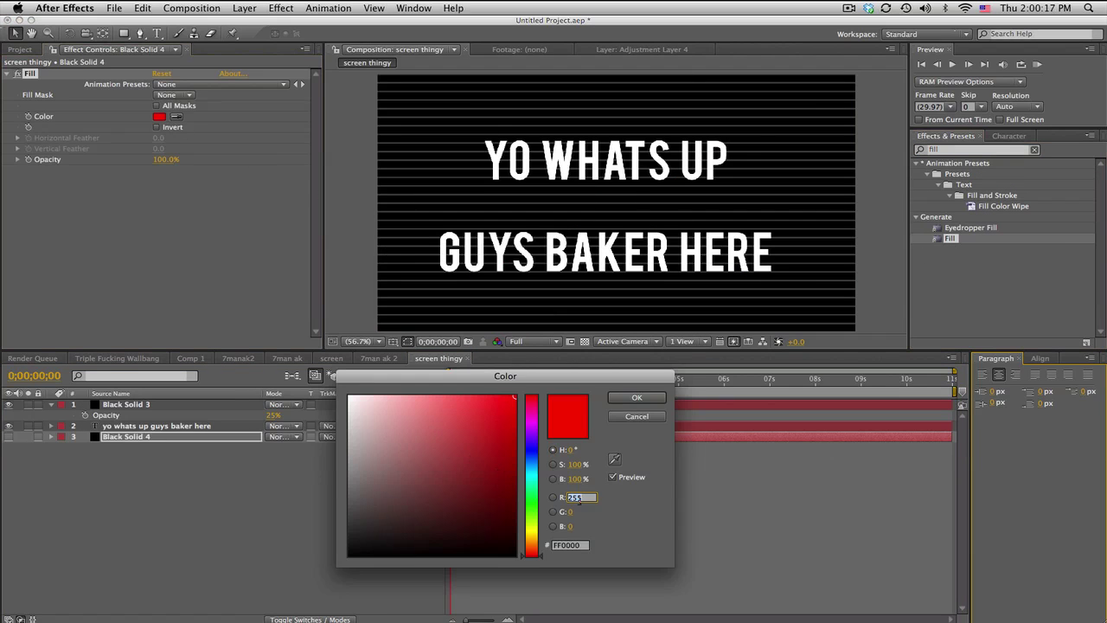
pyautogui.write('127')
pyautogui.press('Tab')
pyautogui.write('127')
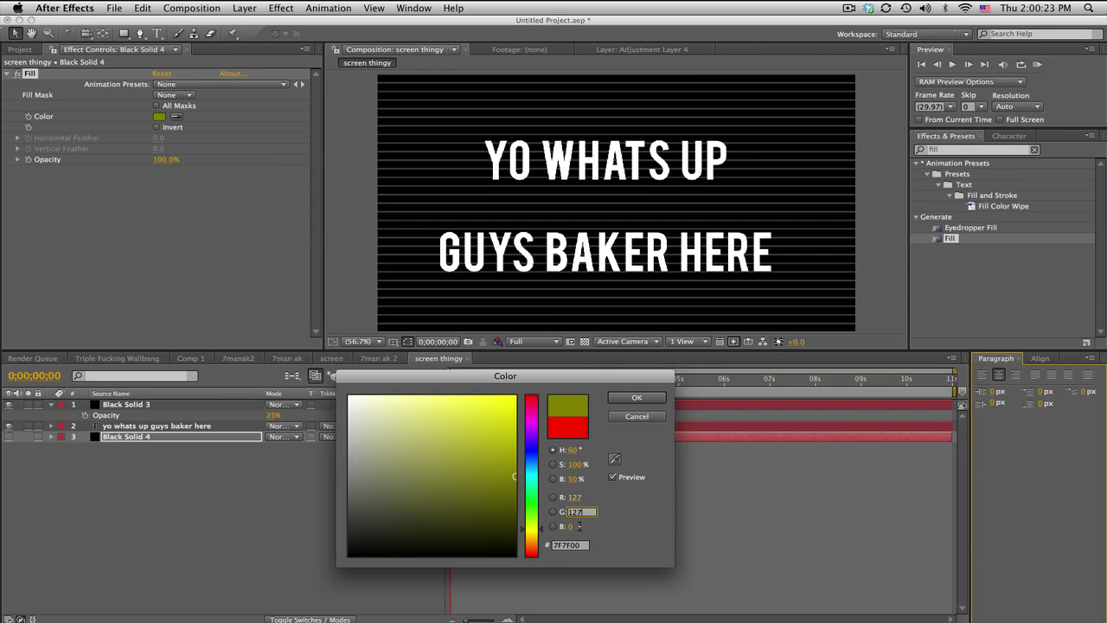
pyautogui.moveTo(576, 518); pyautogui.dragTo(581, 514)
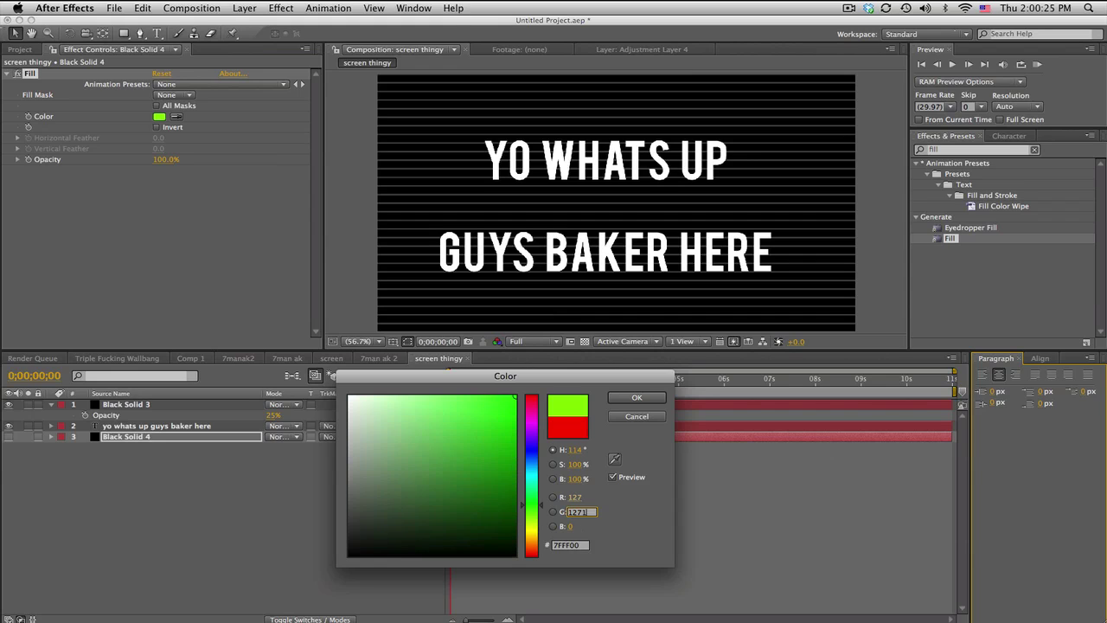
pyautogui.write('127')
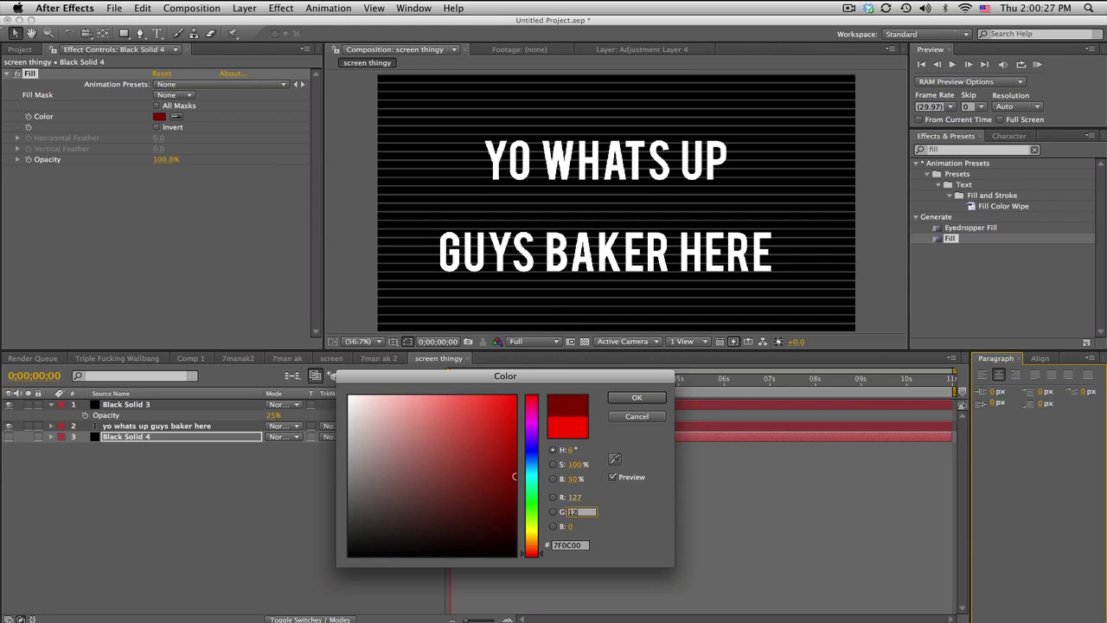
pyautogui.click(571, 527)
pyautogui.write('127')
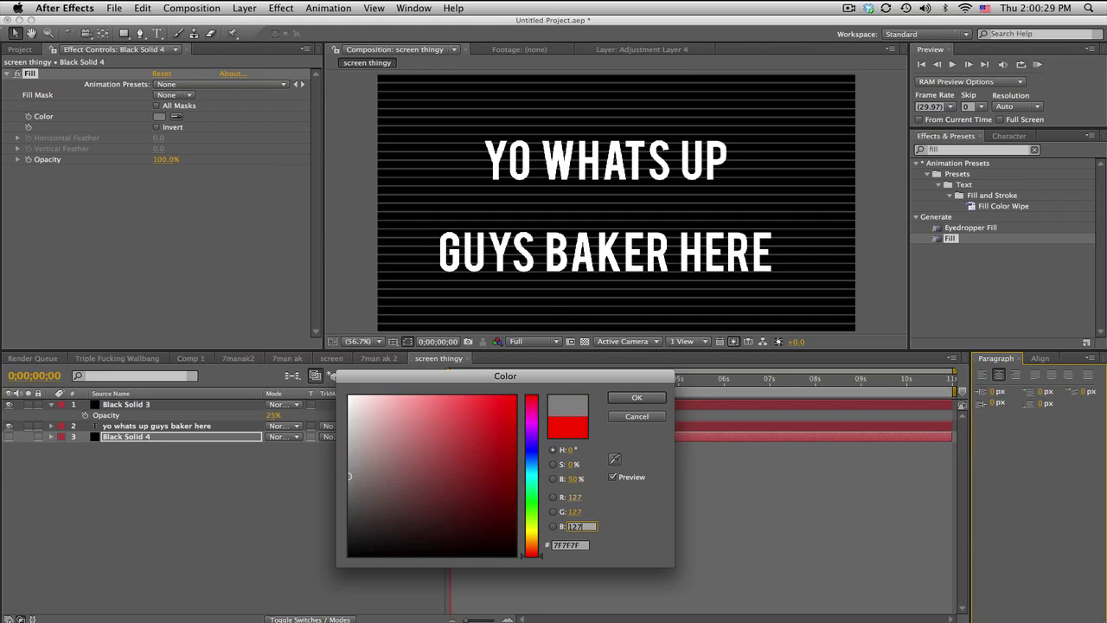
pyautogui.click(644, 399)
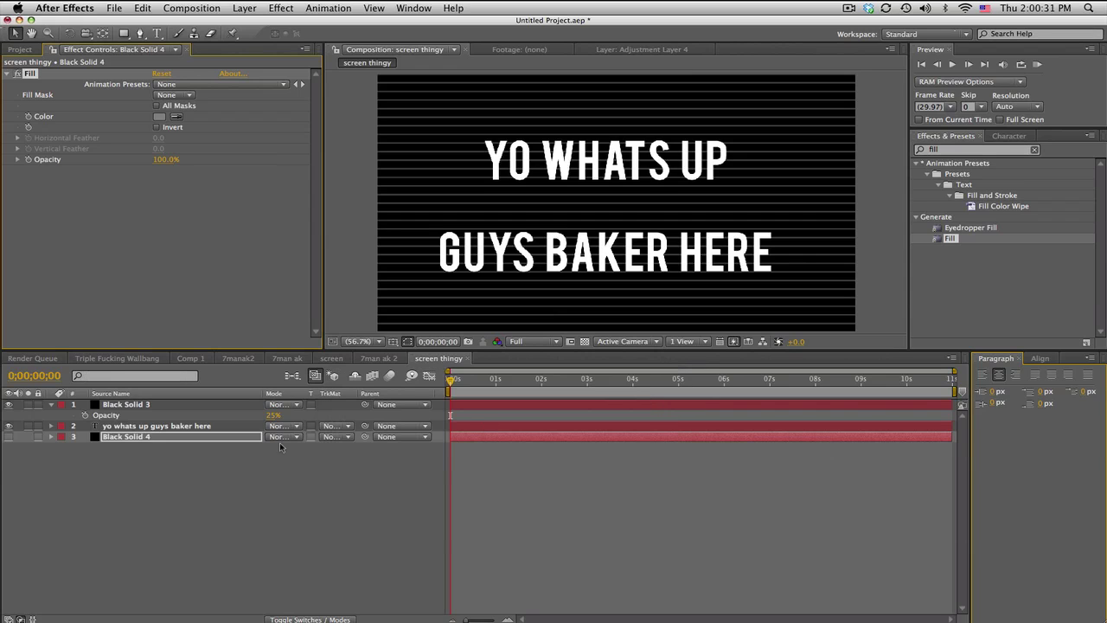
# Show Black Solid 4 and add a new white solid layer.
pyautogui.click(10, 437)
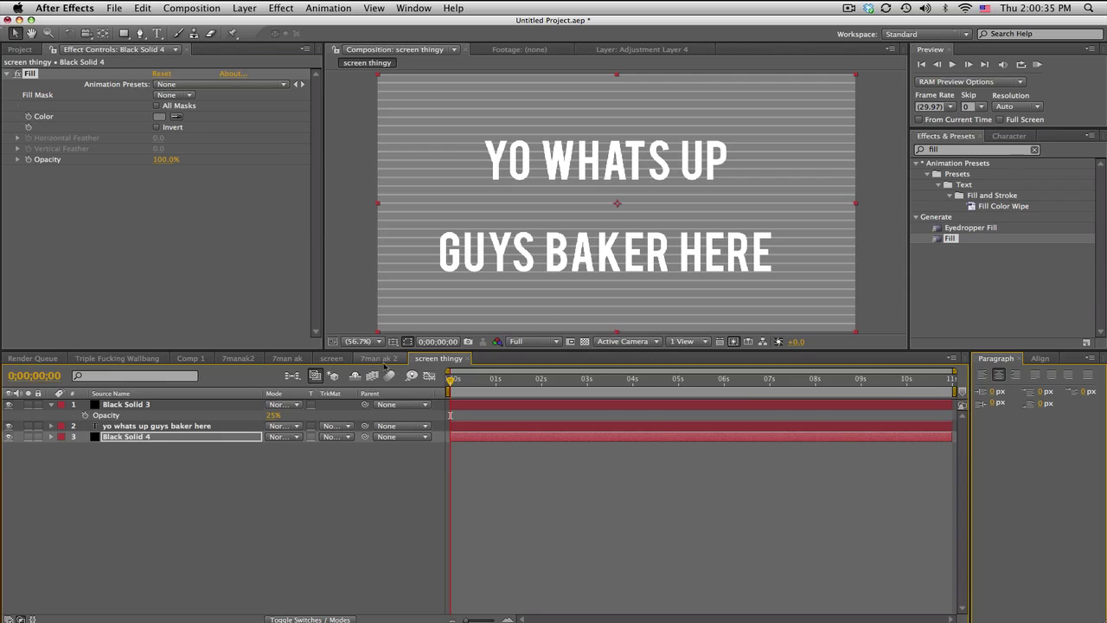
pyautogui.click(251, 8)
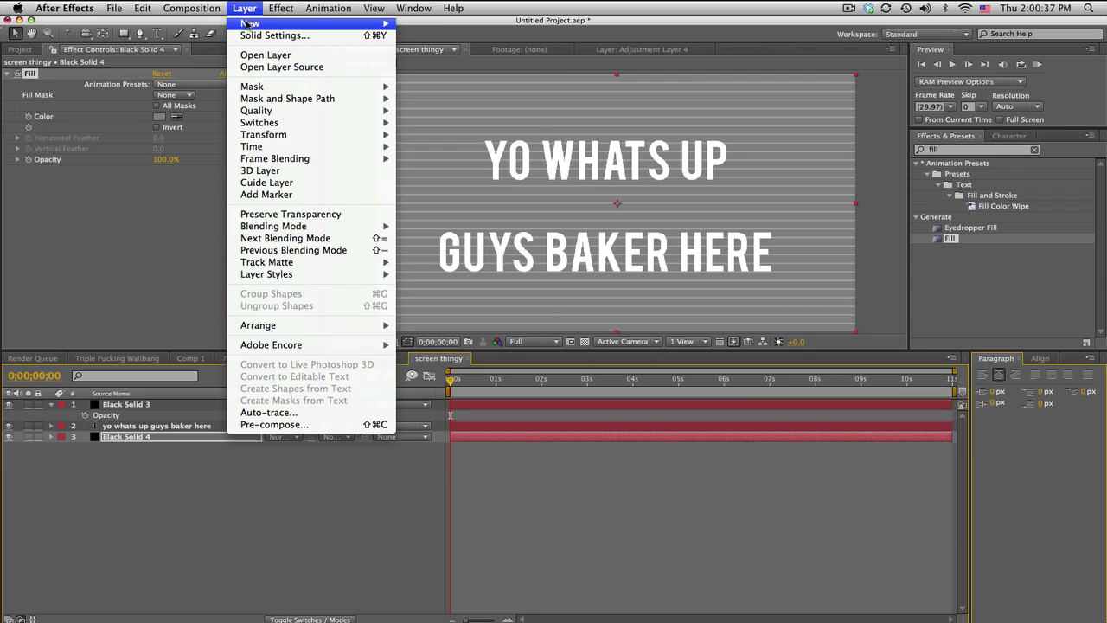
pyautogui.moveTo(260, 25)
pyautogui.click(417, 40)
pyautogui.click(523, 472)
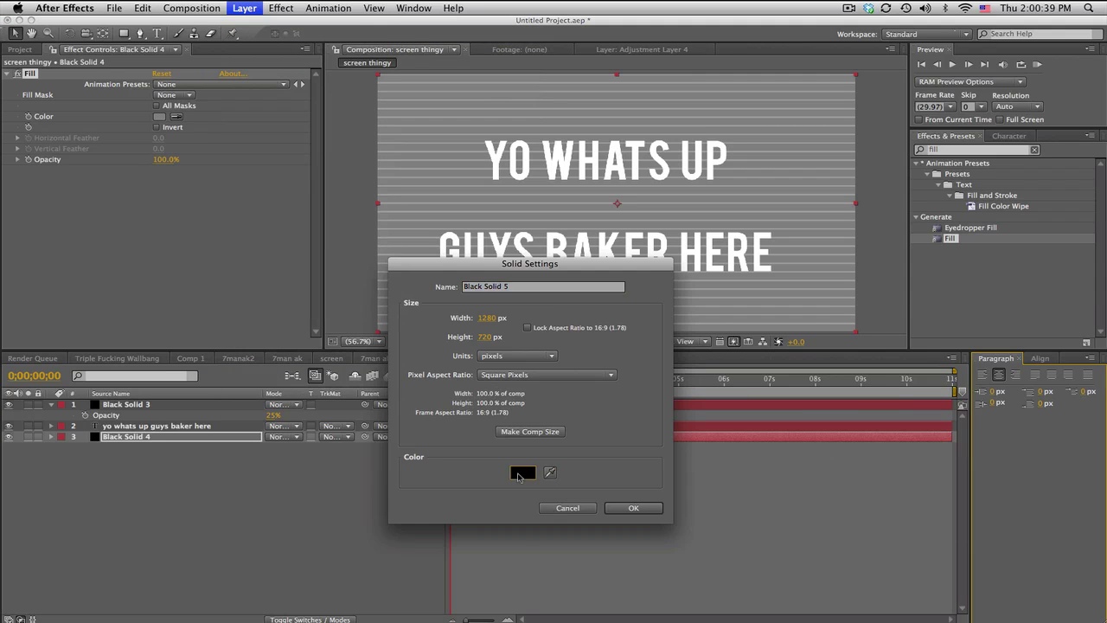
pyautogui.click(637, 397)
pyautogui.click(635, 507)
# Apply Linear Wipe to White Solid 1 and wipe part of it away.
pyautogui.doubleClick(941, 152)
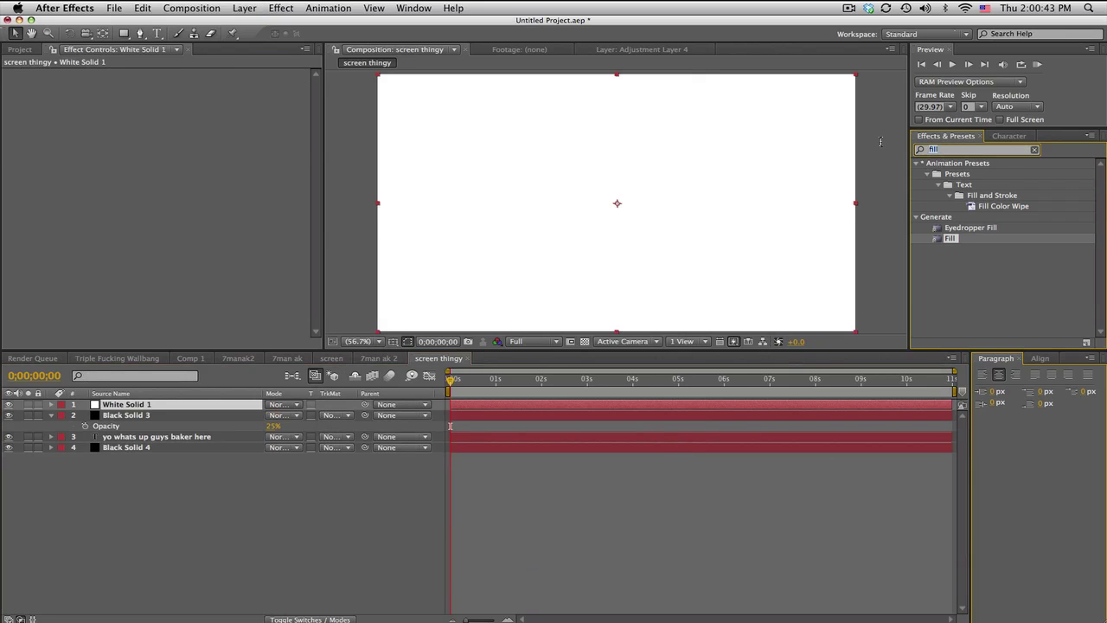
pyautogui.write('linear')
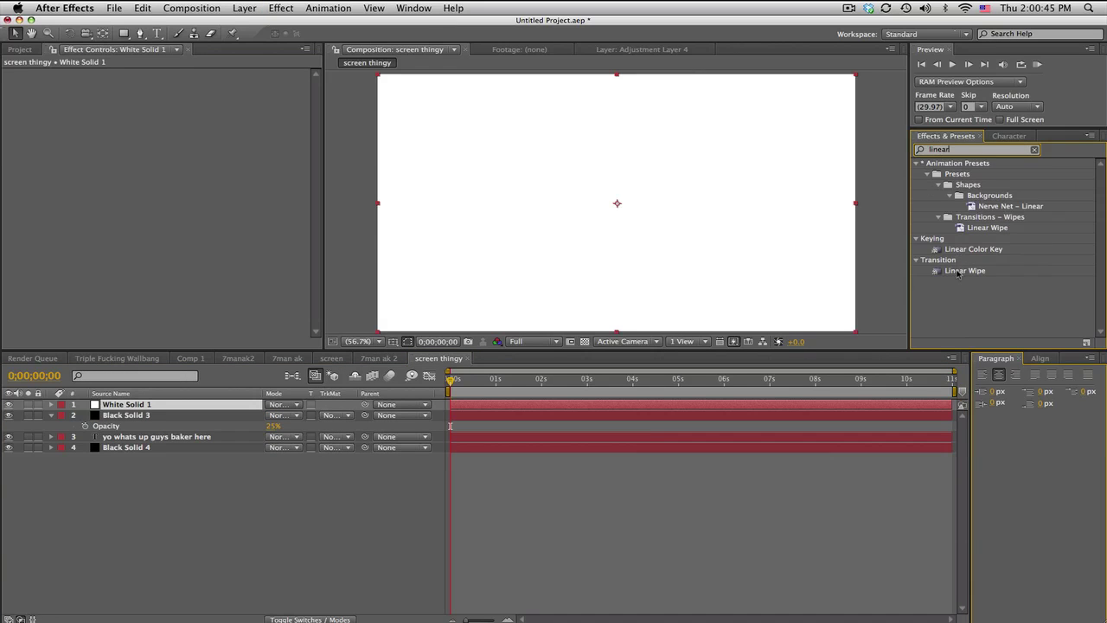
pyautogui.moveTo(957, 271); pyautogui.dragTo(224, 404)
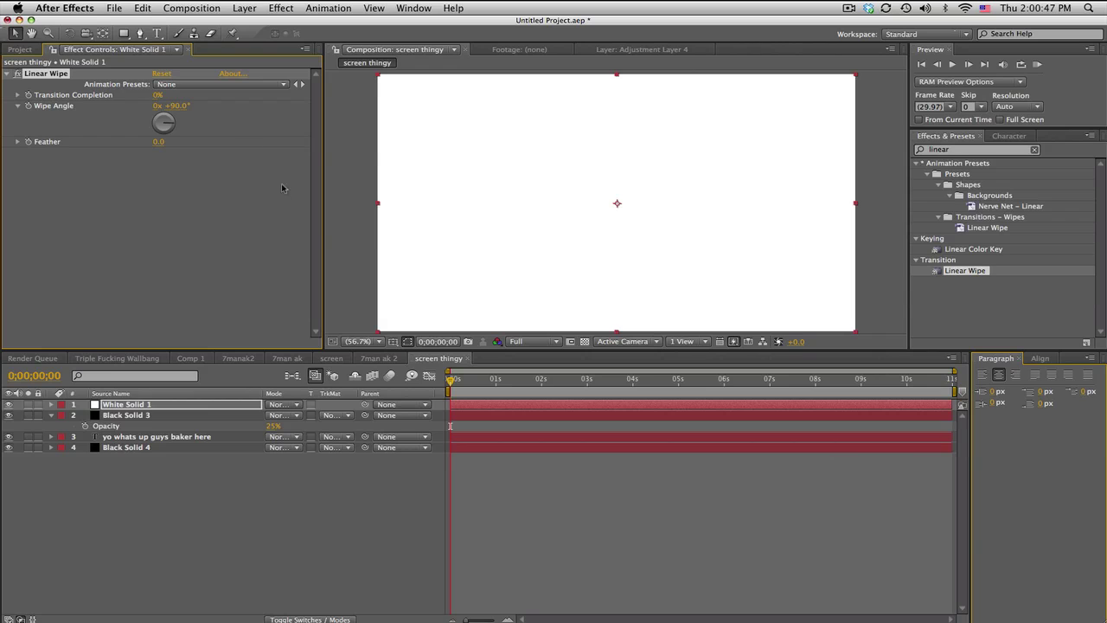
pyautogui.moveTo(159, 94)
pyautogui.mouseDown()
pyautogui.moveTo(193, 106)
pyautogui.moveTo(151, 108)
pyautogui.mouseUp()
# Keyframe Transition Completion from 37% up to about 83% by 0;00;01;13, then preview it.
pyautogui.click(28, 95)
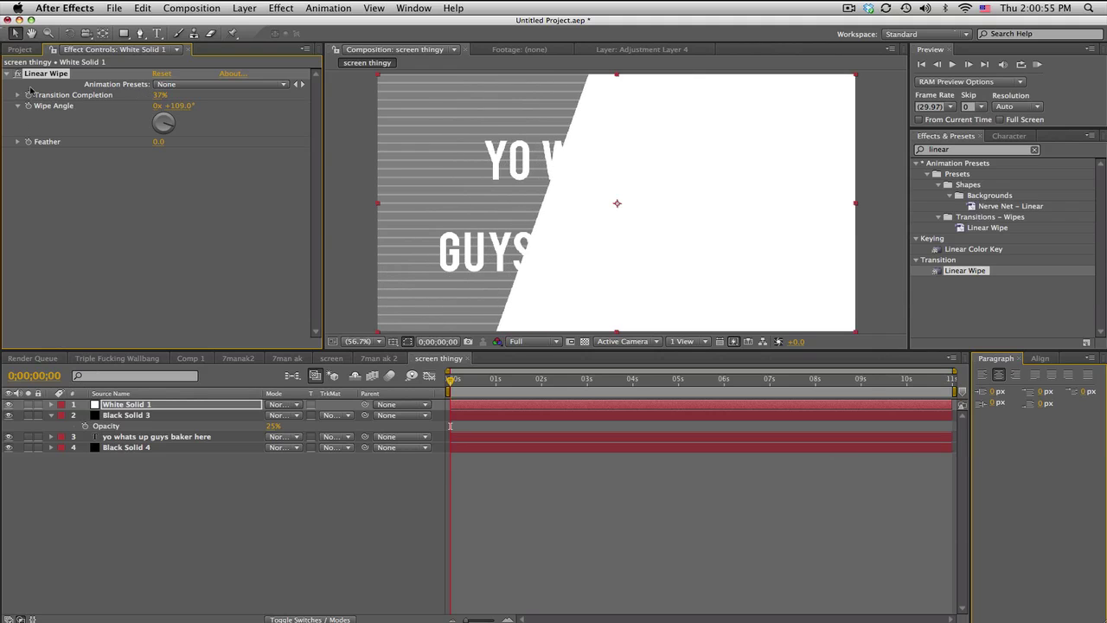
pyautogui.click(508, 386)
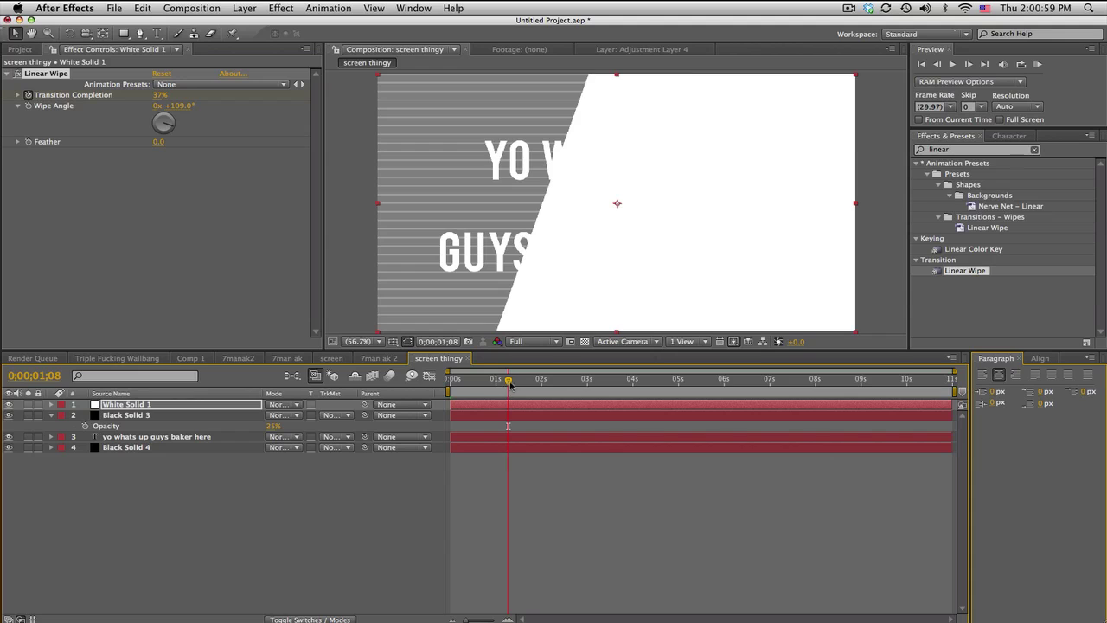
pyautogui.moveTo(509, 381); pyautogui.dragTo(516, 381)
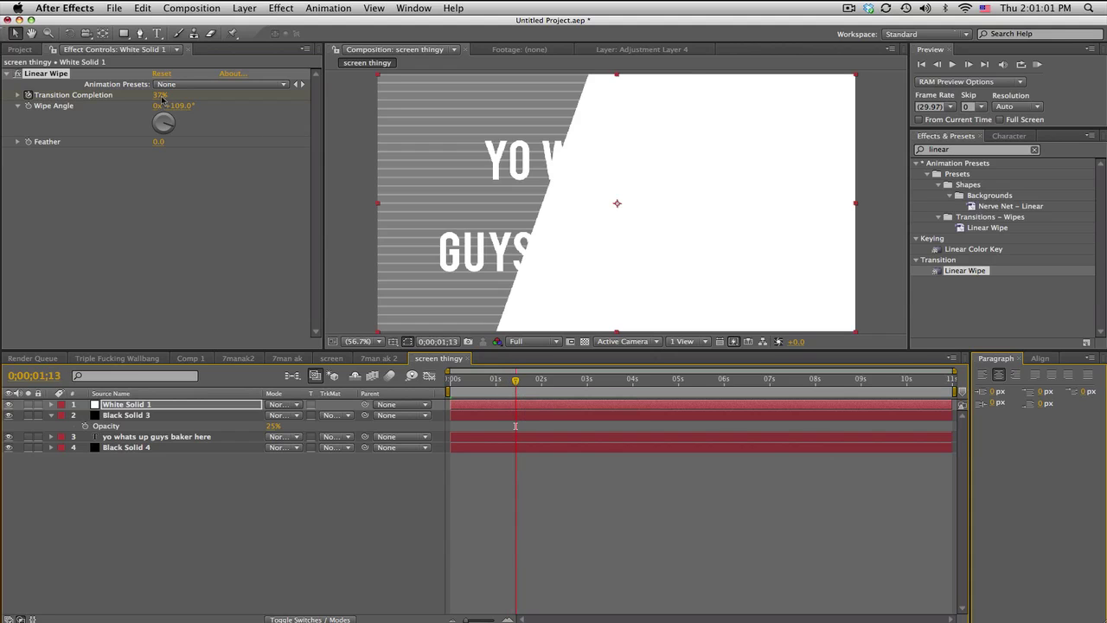
pyautogui.moveTo(160, 95); pyautogui.dragTo(187, 96)
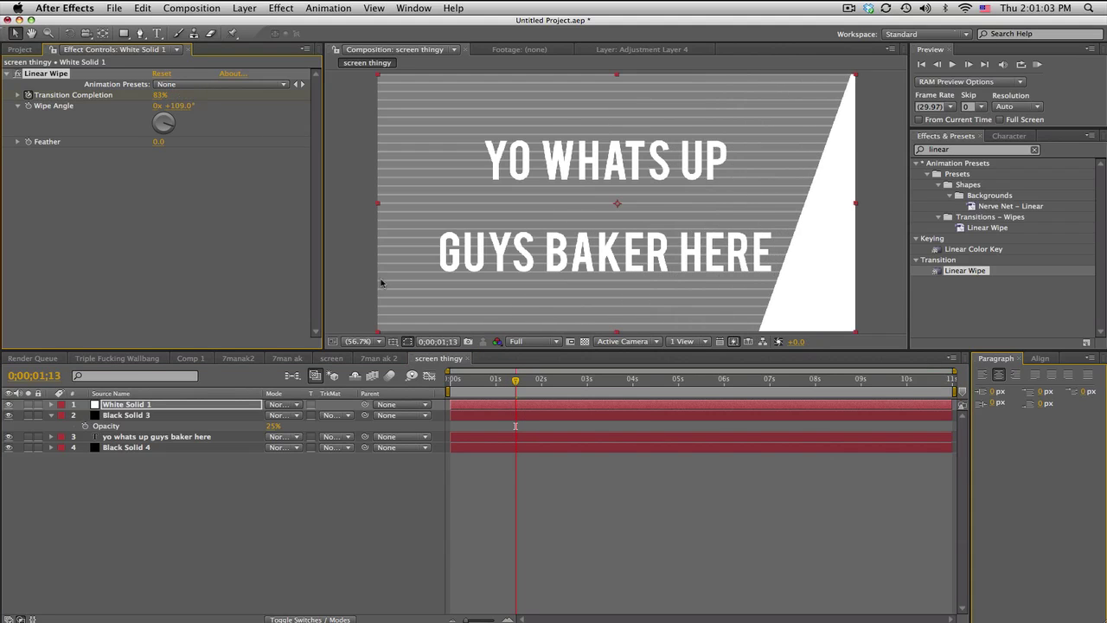
pyautogui.press('KP_0')
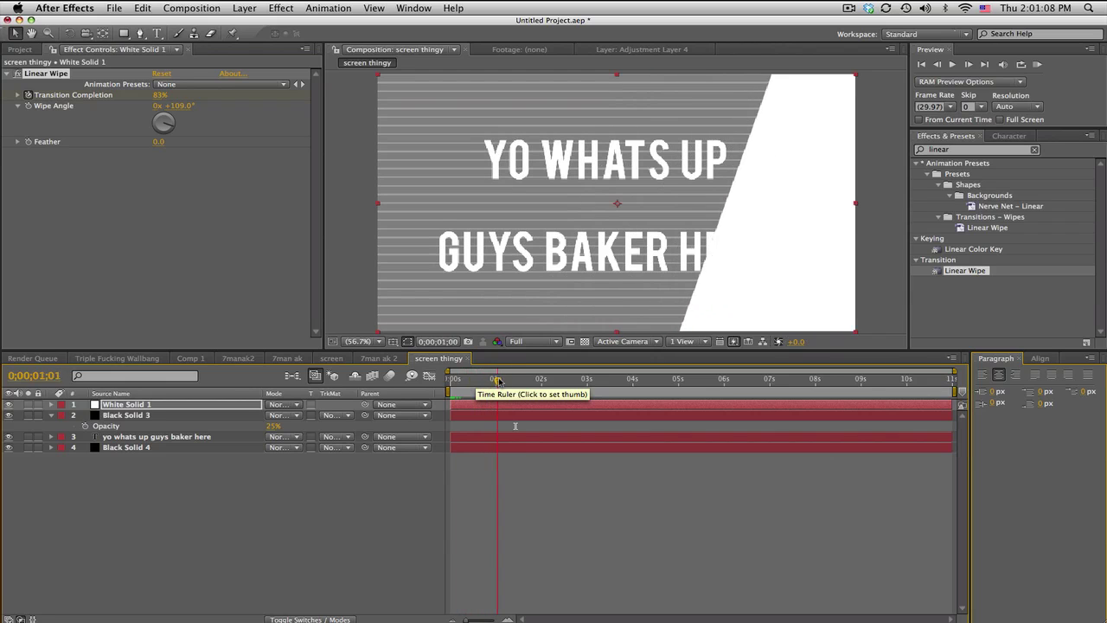
pyautogui.click(508, 380)
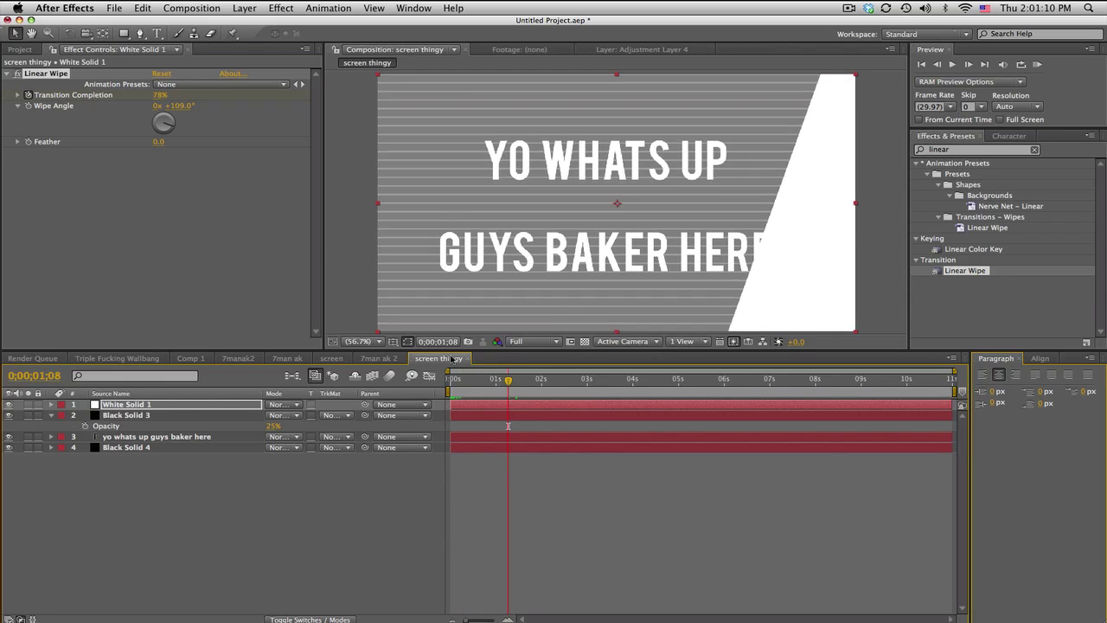
# Add the screen thingy comp to 7man ak 2 as a 3D layer.
pyautogui.click(378, 358)
pyautogui.click(489, 381)
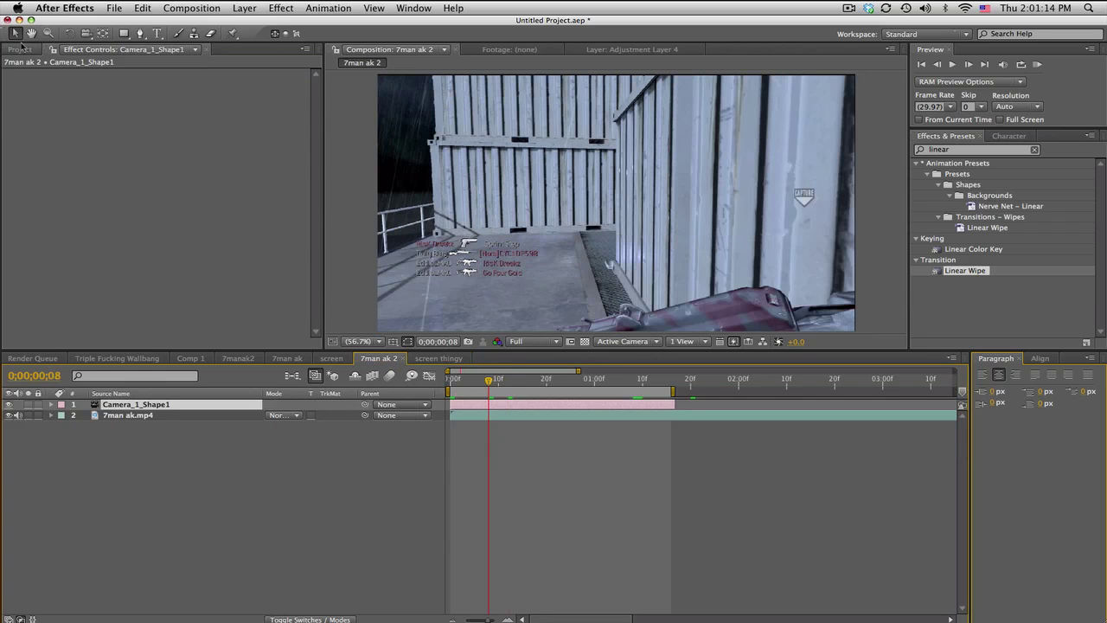
pyautogui.click(20, 49)
pyautogui.moveTo(49, 248); pyautogui.dragTo(156, 404)
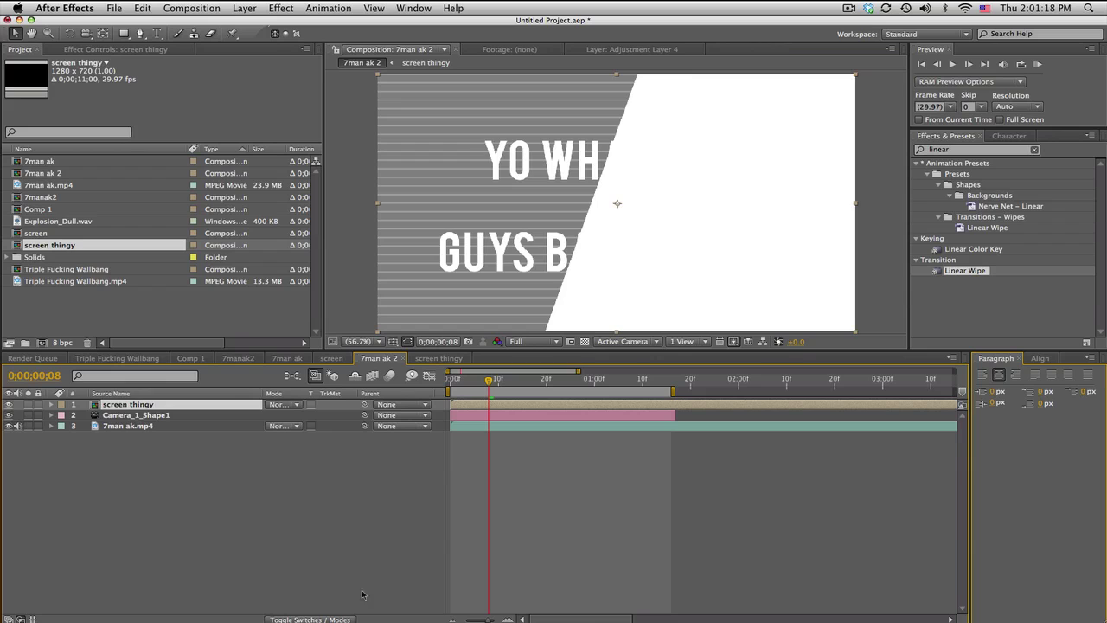
pyautogui.click(320, 620)
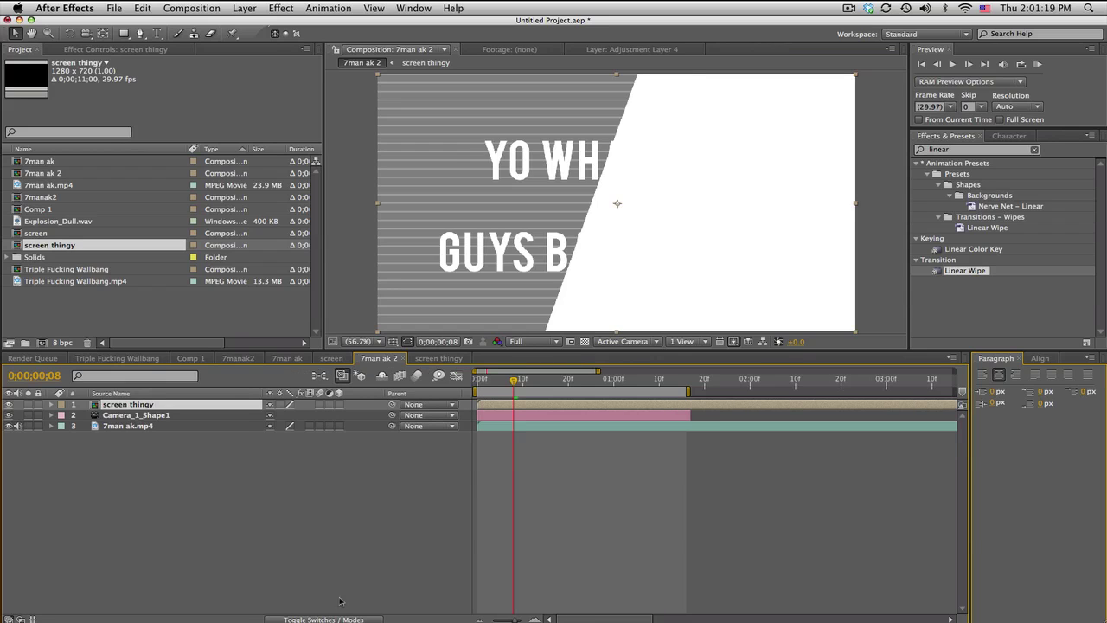
pyautogui.click(339, 404)
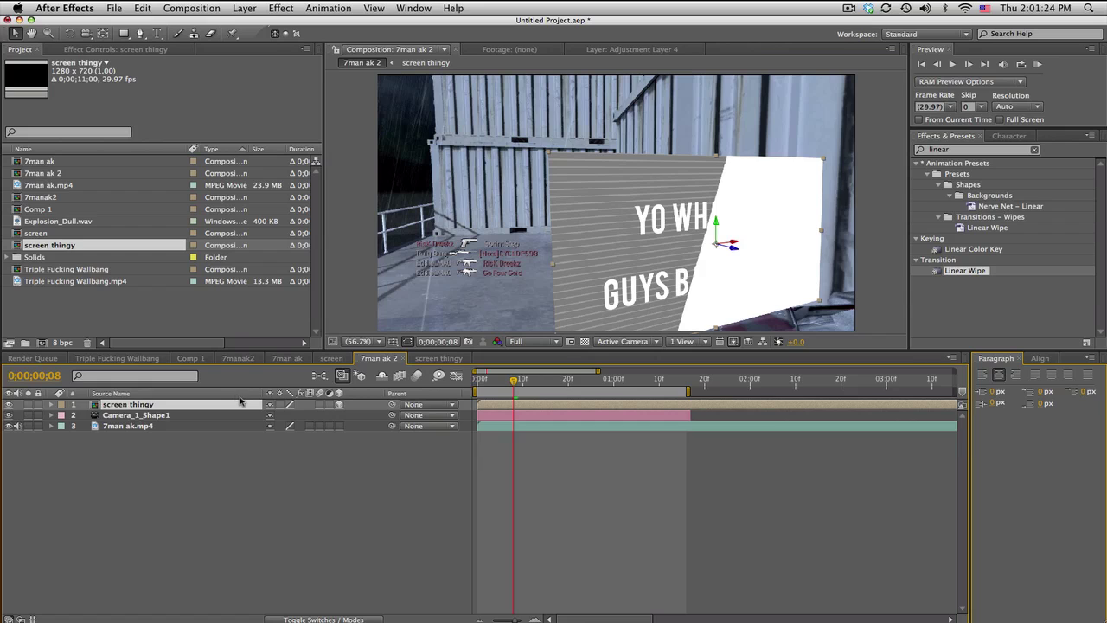
# Scale screen thingy to 40% and keyframe its position against the wall.
pyautogui.press('s')
pyautogui.moveTo(278, 415); pyautogui.dragTo(251, 417)
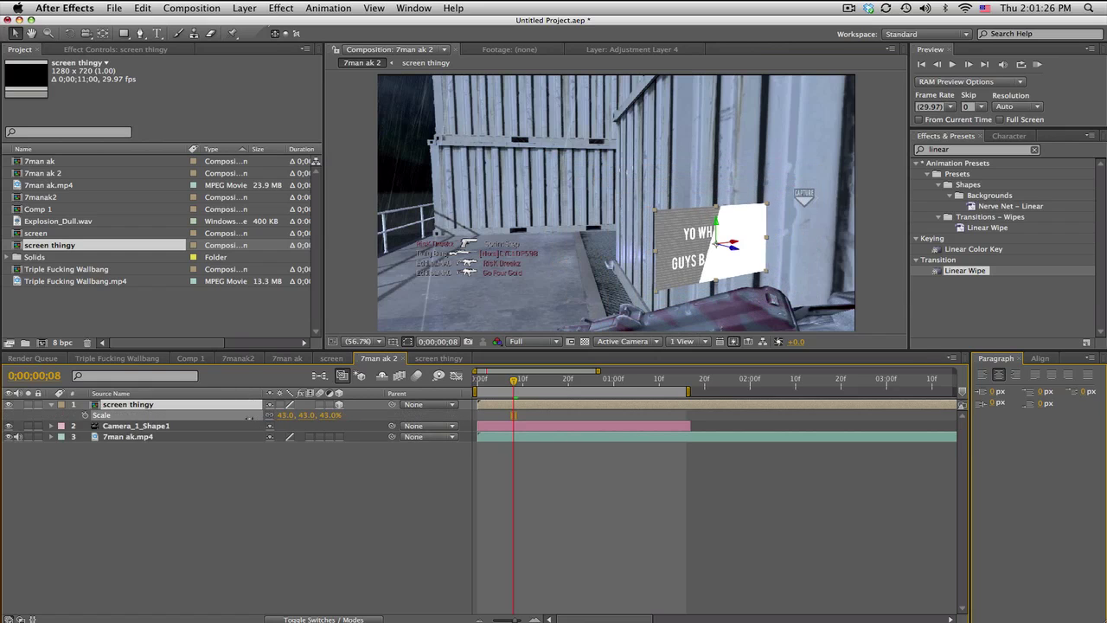
pyautogui.click(288, 415)
pyautogui.press('Return')
pyautogui.press('p')
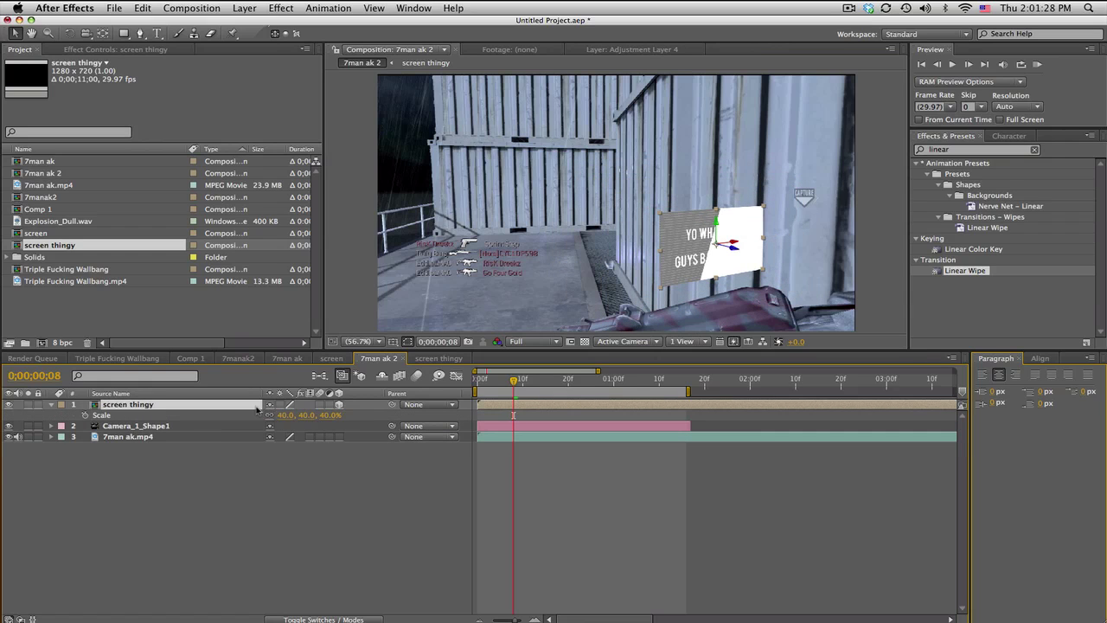
pyautogui.moveTo(305, 415); pyautogui.dragTo(251, 417)
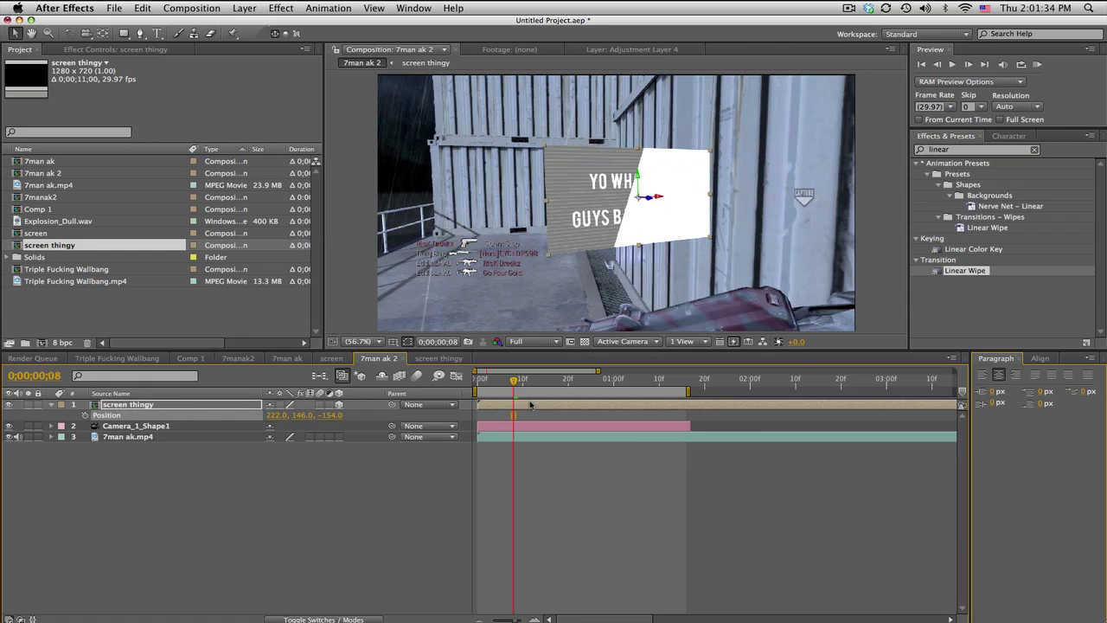
pyautogui.moveTo(517, 385); pyautogui.dragTo(555, 381)
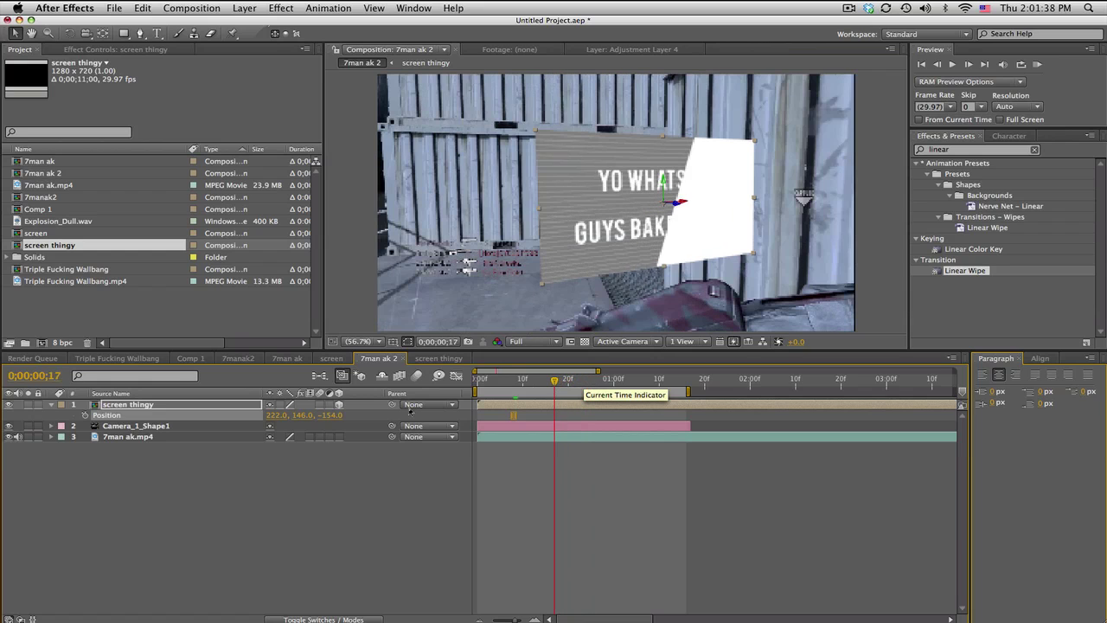
pyautogui.moveTo(299, 416); pyautogui.dragTo(289, 416)
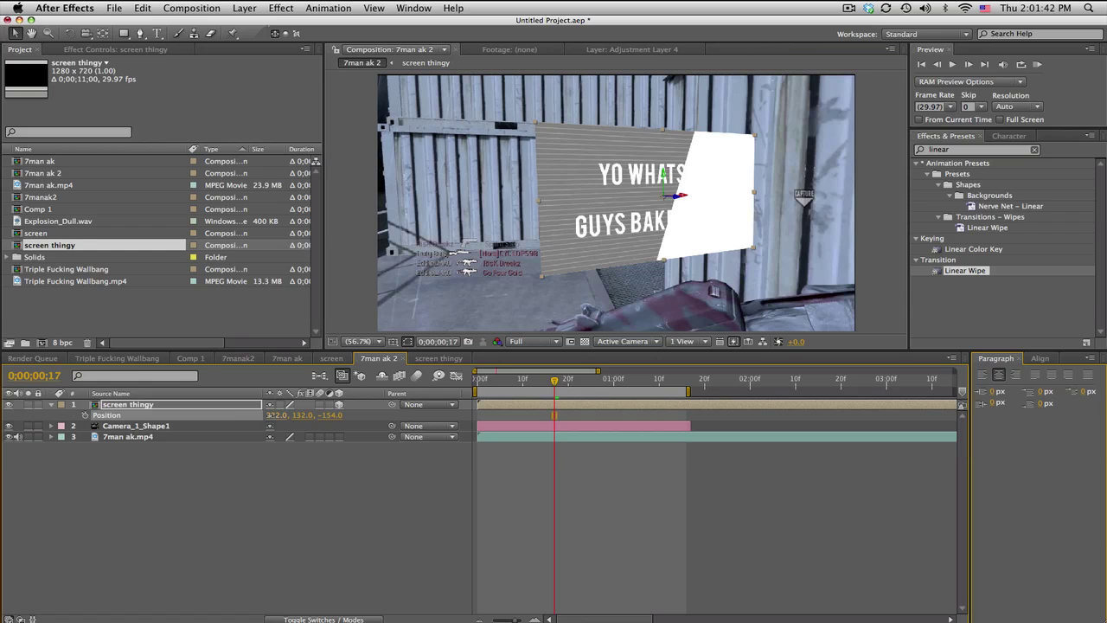
pyautogui.moveTo(679, 196); pyautogui.dragTo(641, 196)
# Rotate screen thingy 40° on Y and set its scale to 25%.
pyautogui.click(260, 407)
pyautogui.press('r')
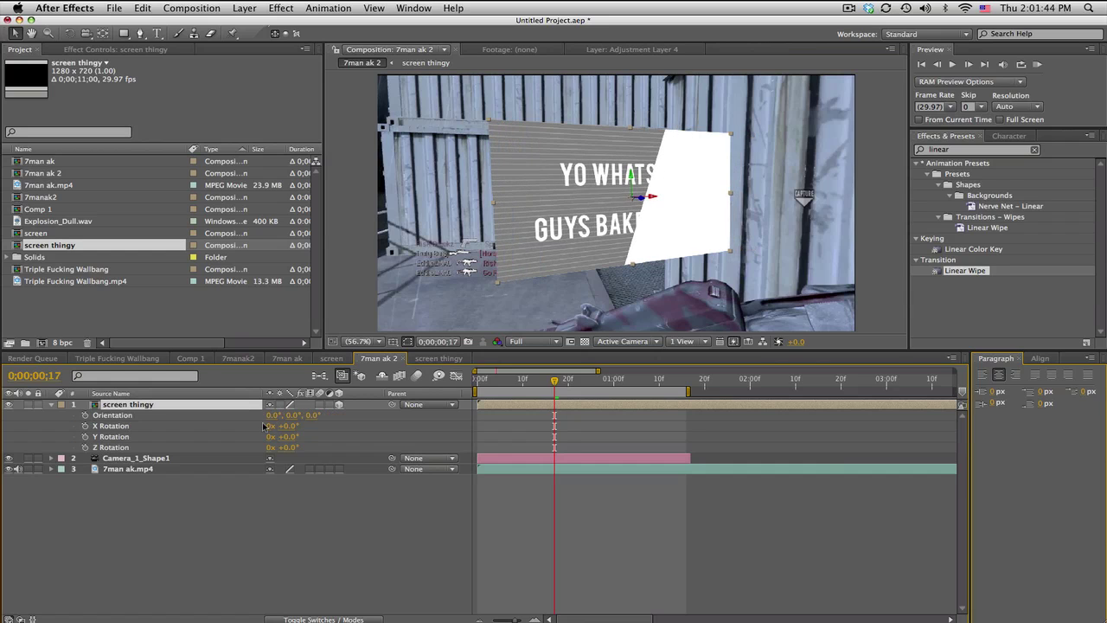
pyautogui.moveTo(287, 437); pyautogui.dragTo(311, 435)
pyautogui.press('s')
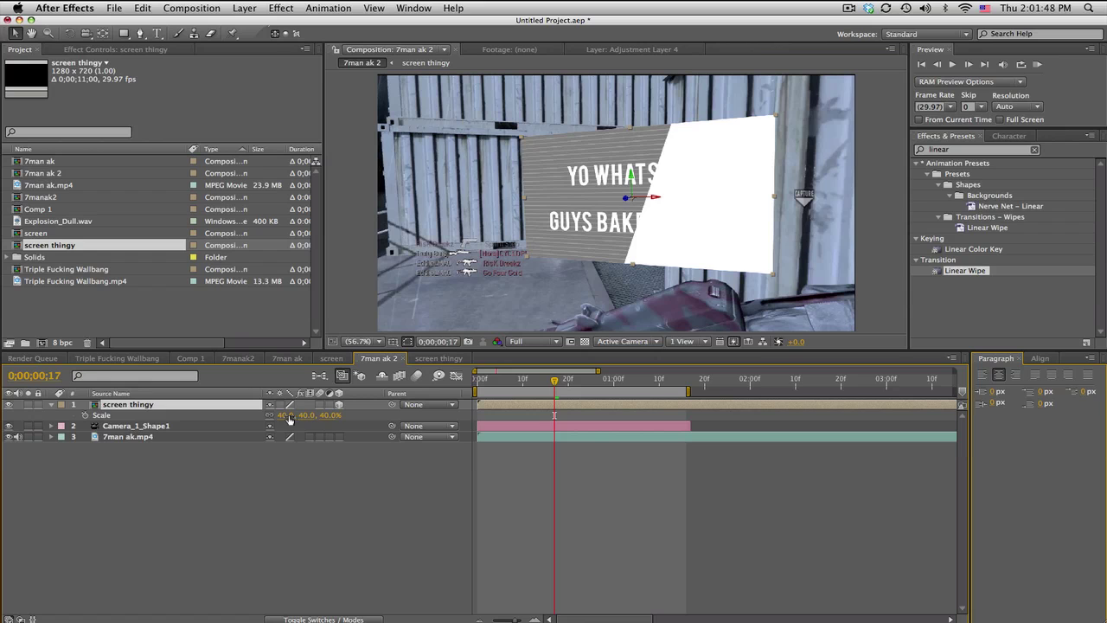
pyautogui.click(288, 415)
pyautogui.write('25')
pyautogui.press('Return')
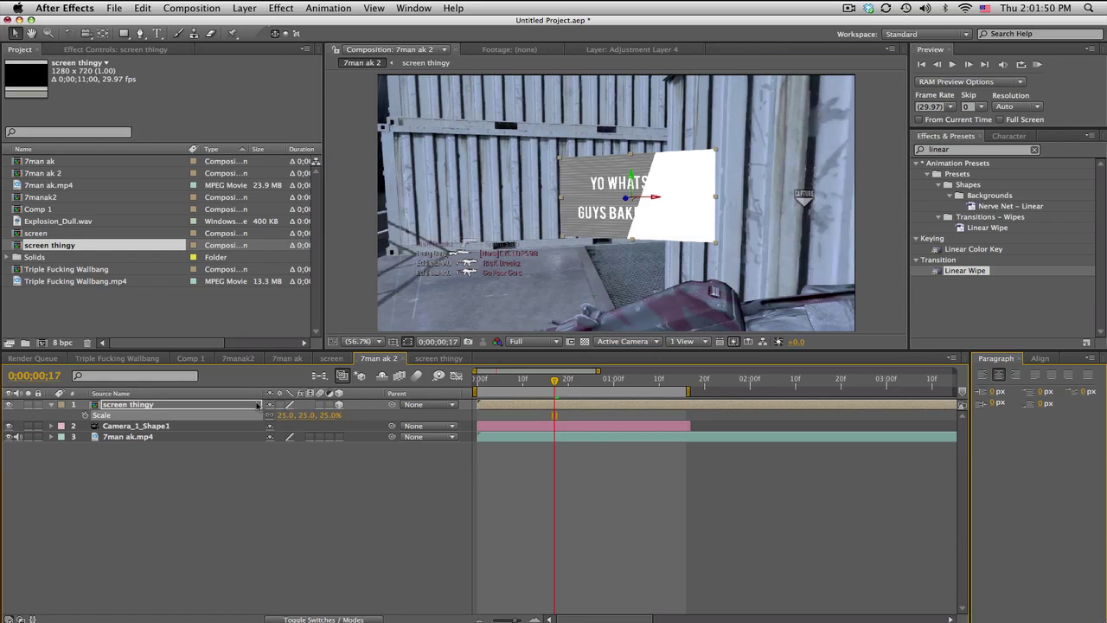
# Reposition the screen up and left onto the container wall, checking an earlier frame.
pyautogui.press('p')
pyautogui.moveTo(298, 415); pyautogui.dragTo(583, 379)
pyautogui.moveTo(273, 416); pyautogui.dragTo(220, 415)
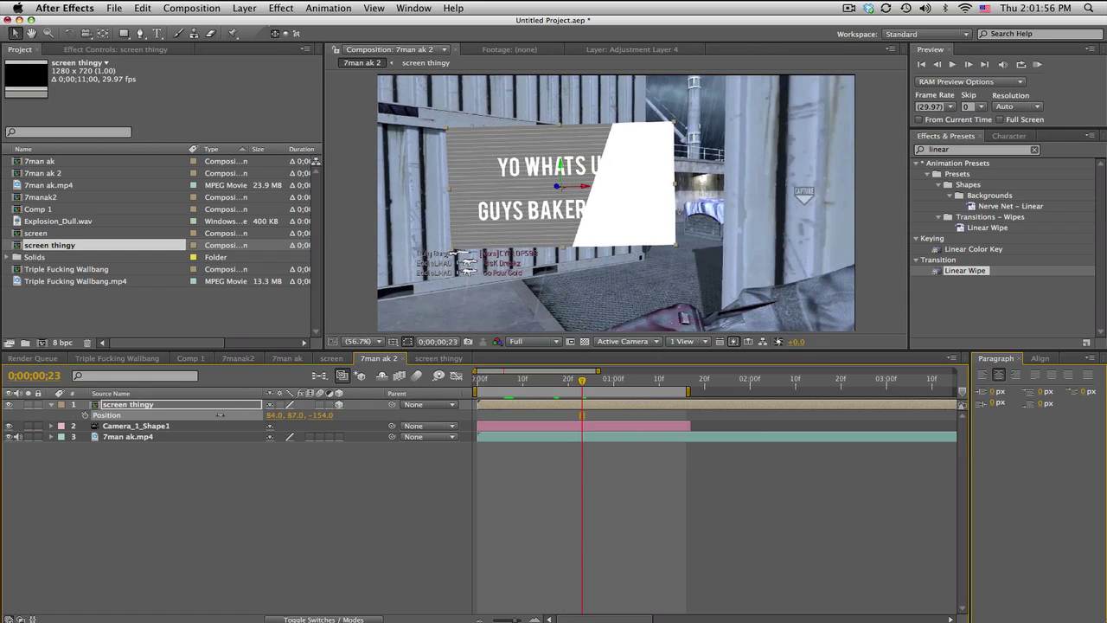
pyautogui.moveTo(526, 381); pyautogui.dragTo(578, 380)
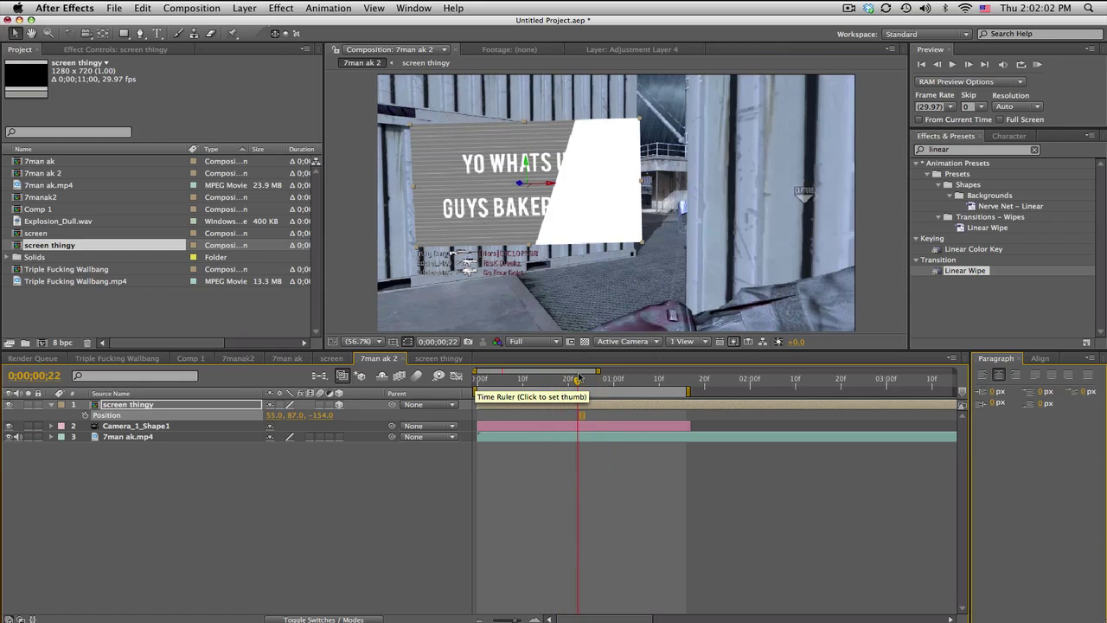
# Set the screen thingy layer's blending mode to Overlay.
pyautogui.click(323, 619)
pyautogui.click(275, 405)
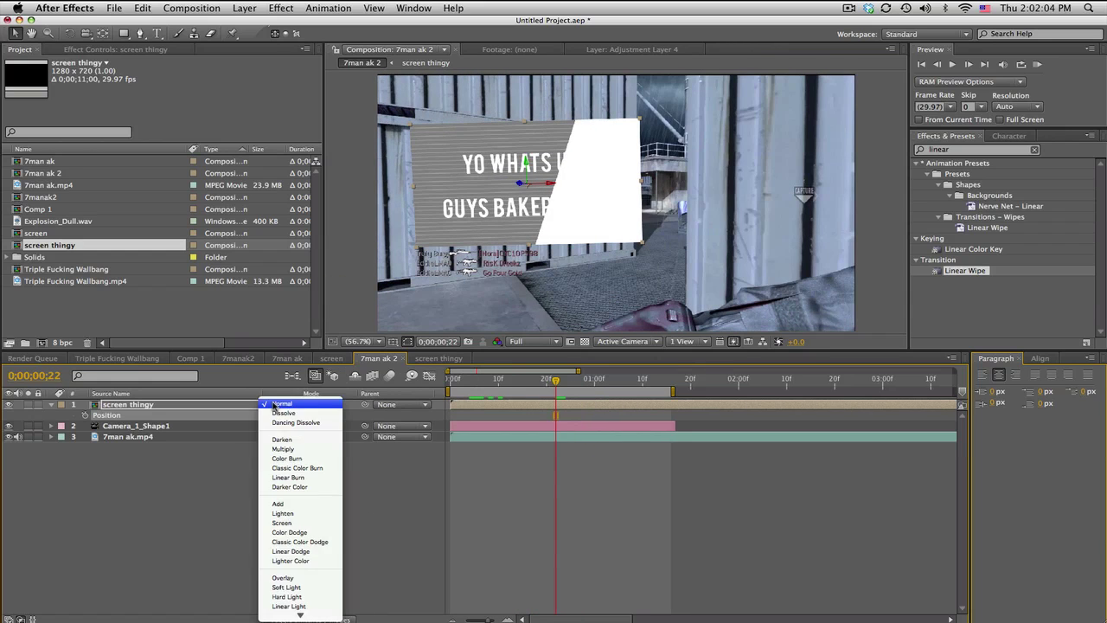
pyautogui.click(275, 405)
pyautogui.click(276, 405)
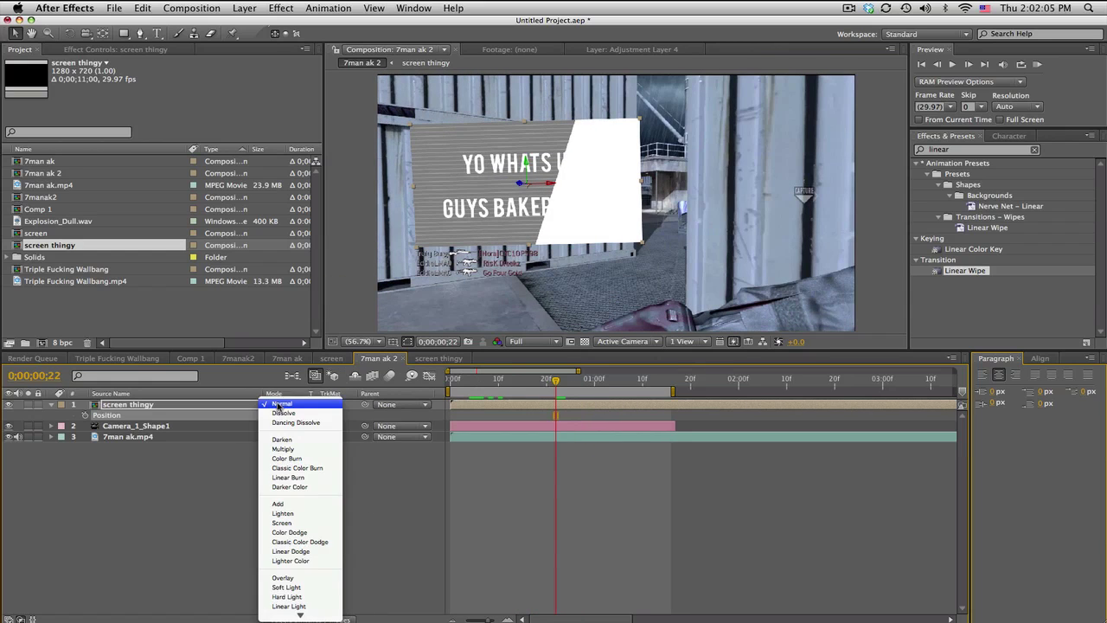
pyautogui.click(306, 577)
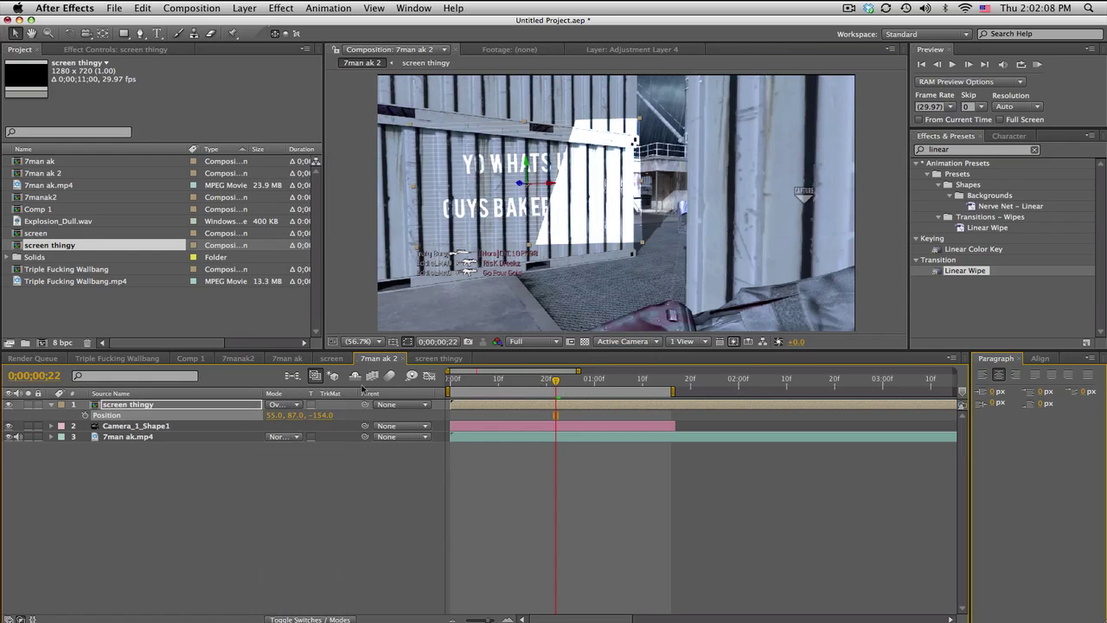
# Inside the screen thingy comp, set White Solid 1's opacity to 50%.
pyautogui.click(438, 358)
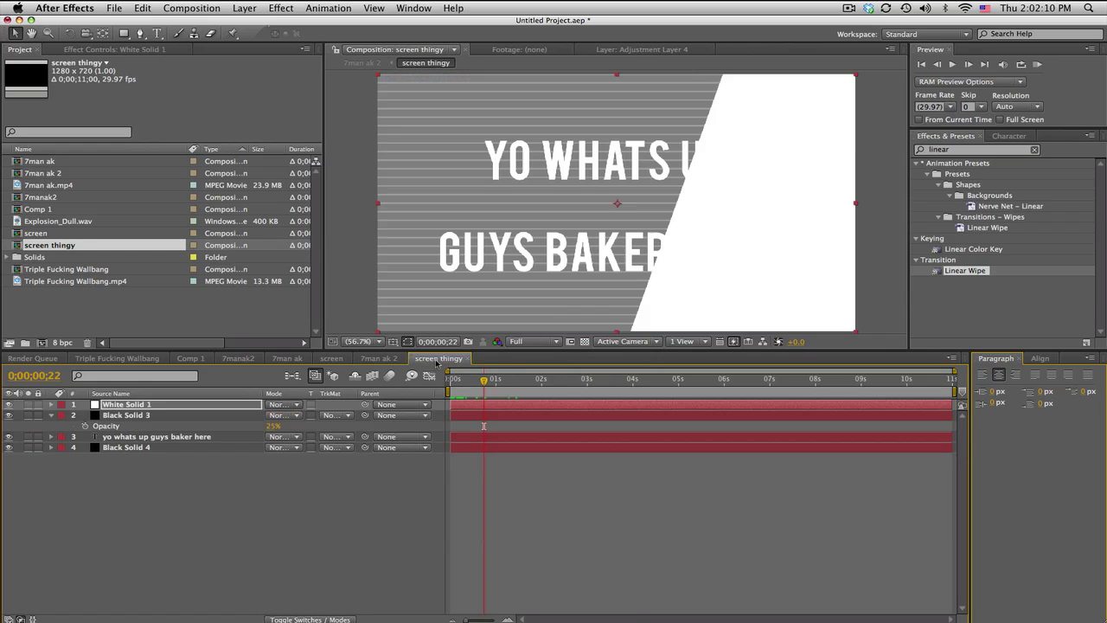
pyautogui.click(173, 406)
pyautogui.press('t')
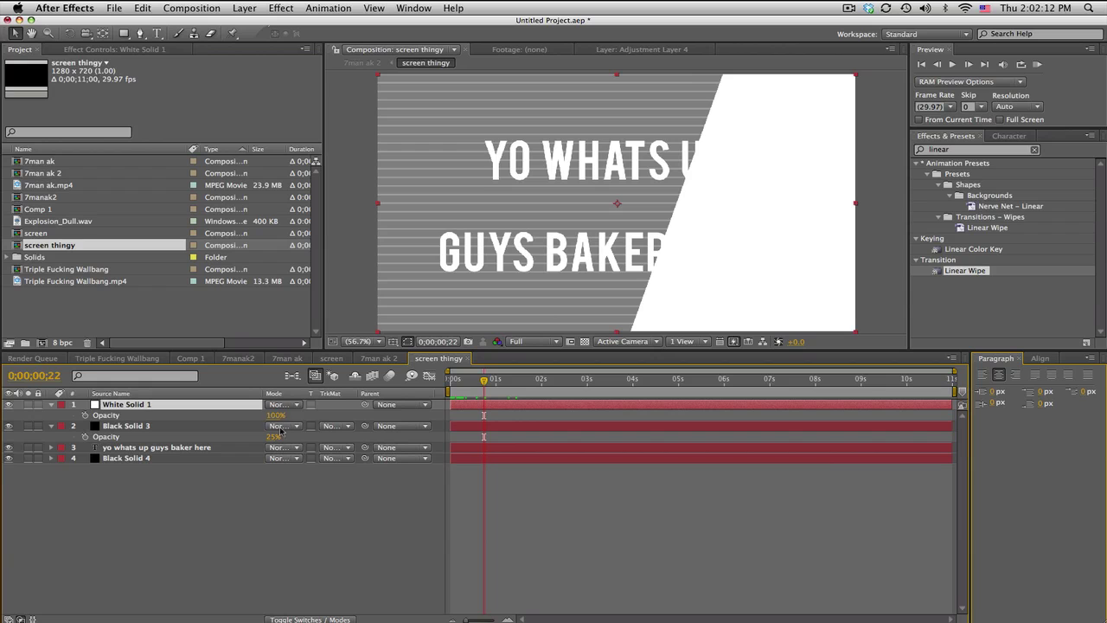
pyautogui.click(275, 415)
pyautogui.write('50')
pyautogui.press('Return')
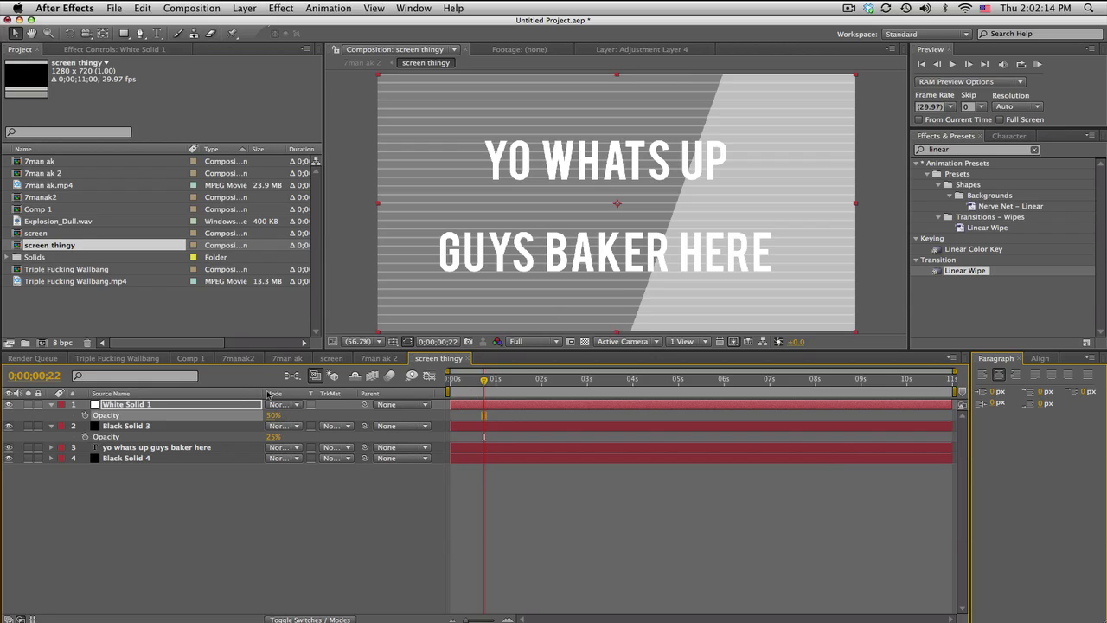
# Back in 7man ak 2, scrub forward from frame 11 to review the Overlay blend.
pyautogui.click(378, 358)
pyautogui.click(501, 380)
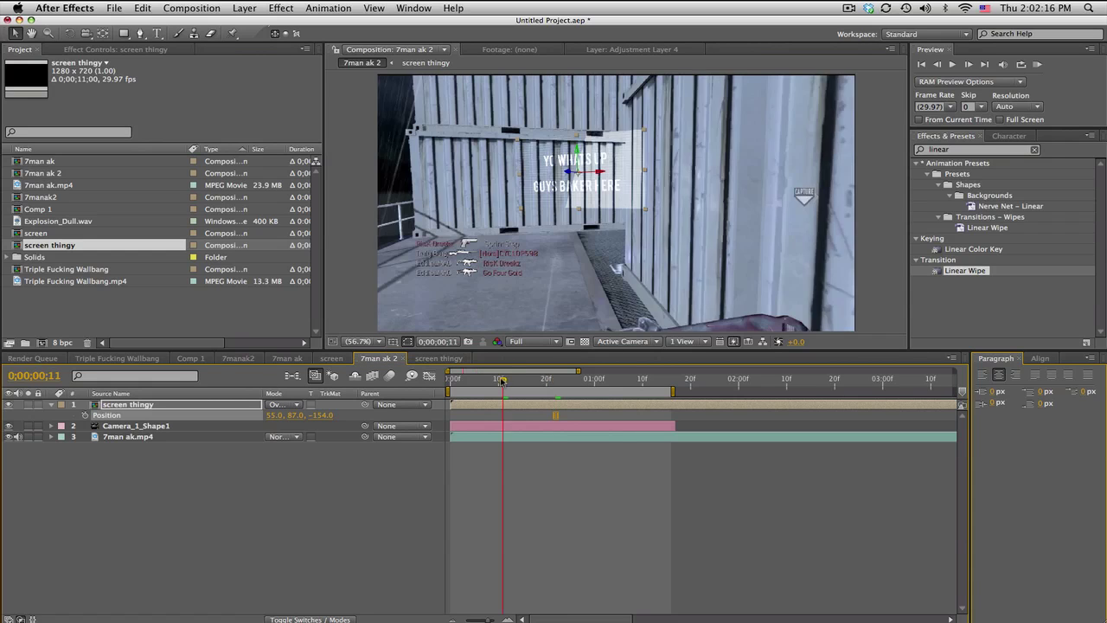
pyautogui.moveTo(502, 379); pyautogui.dragTo(575, 378)
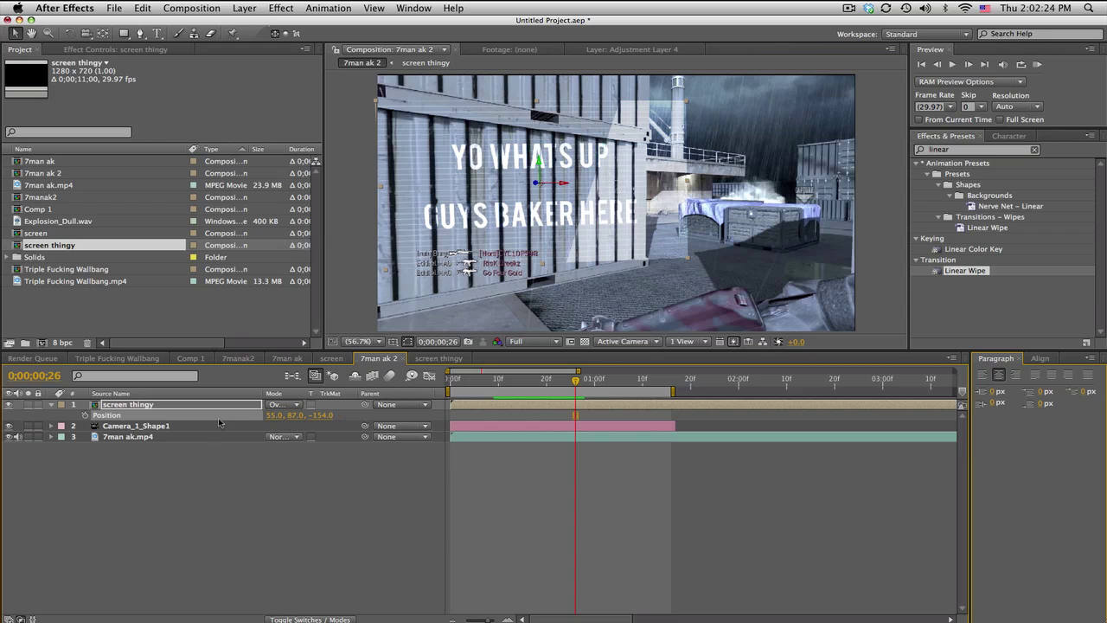
# Create a new adjustment layer via Layer > New > Adjustment Layer.
pyautogui.click(257, 6)
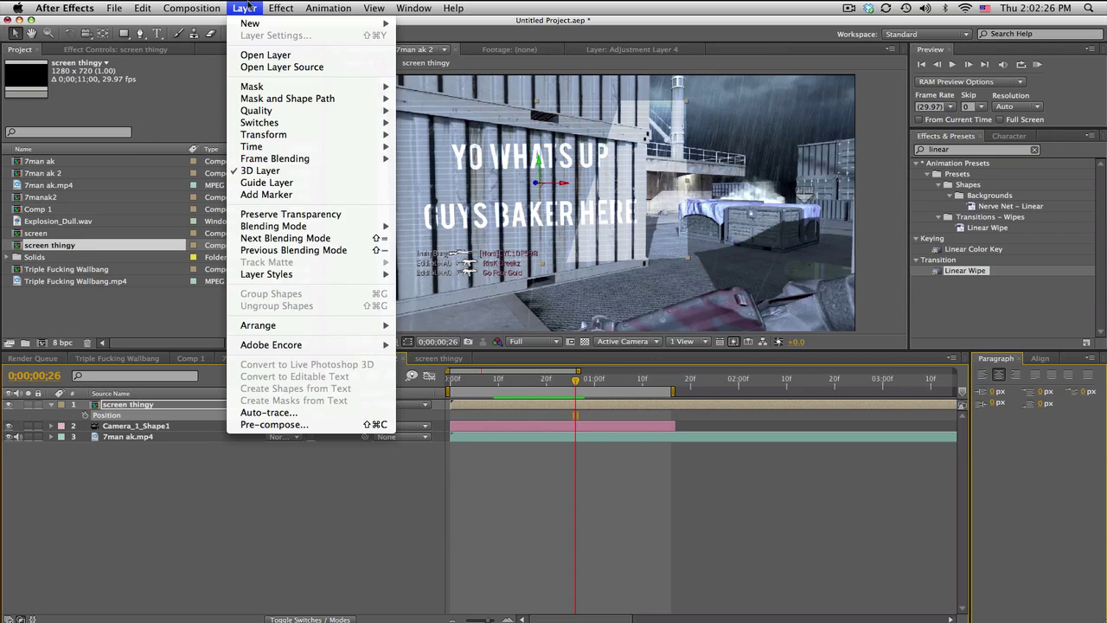
pyautogui.click(246, 8)
pyautogui.click(246, 8)
pyautogui.moveTo(252, 27)
pyautogui.click(426, 101)
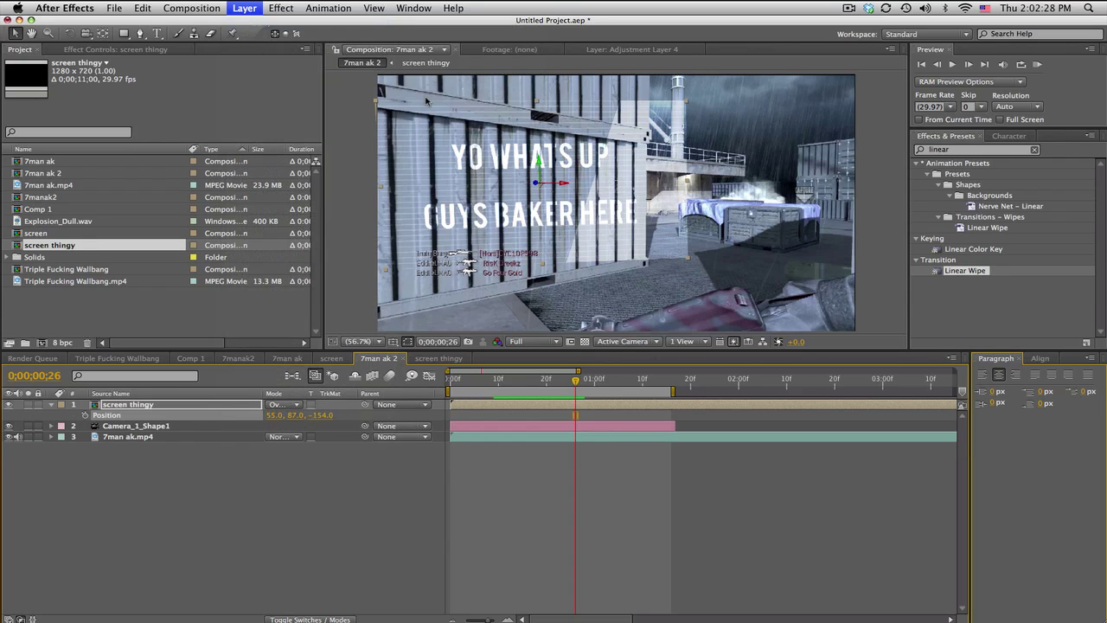
# Move screen thingy above the adjustment layer, duplicate it, and toggle the duplicate's visibility.
pyautogui.moveTo(180, 415); pyautogui.dragTo(169, 404)
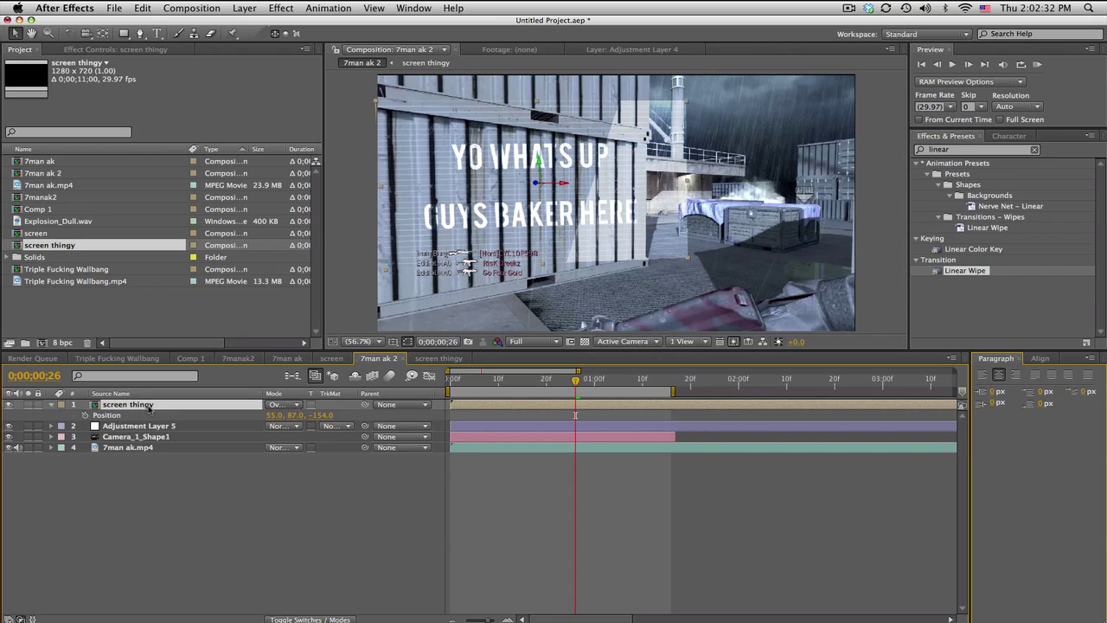
pyautogui.press('super+d')
pyautogui.click(147, 417)
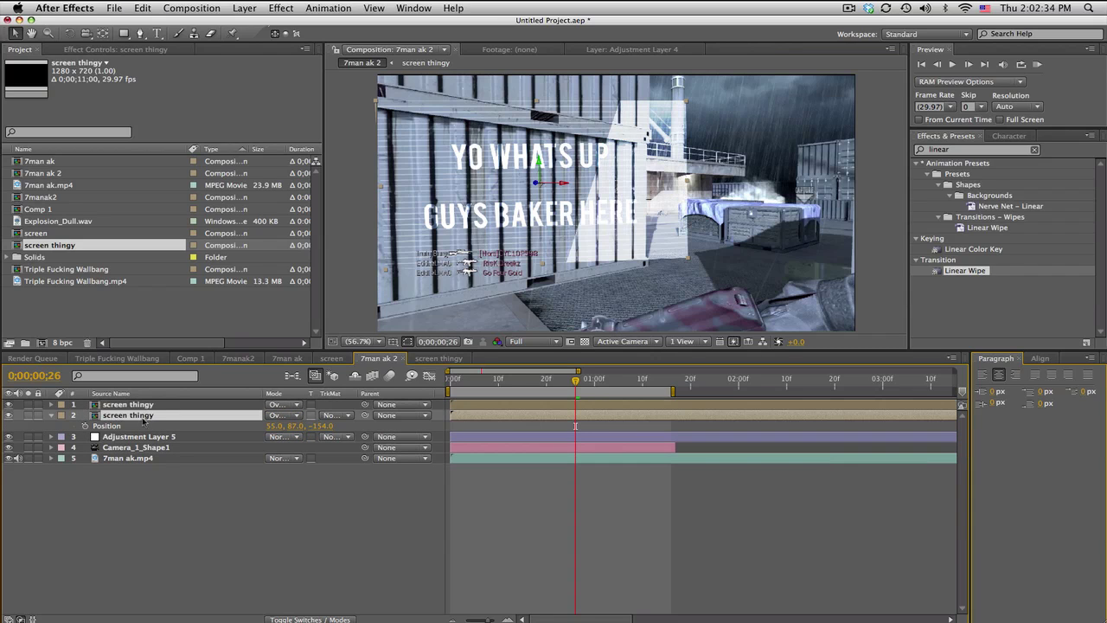
pyautogui.click(8, 416)
# Set Adjustment Layer 5's track matte to Alpha Matte and hide the second screen thingy layer.
pyautogui.click(145, 437)
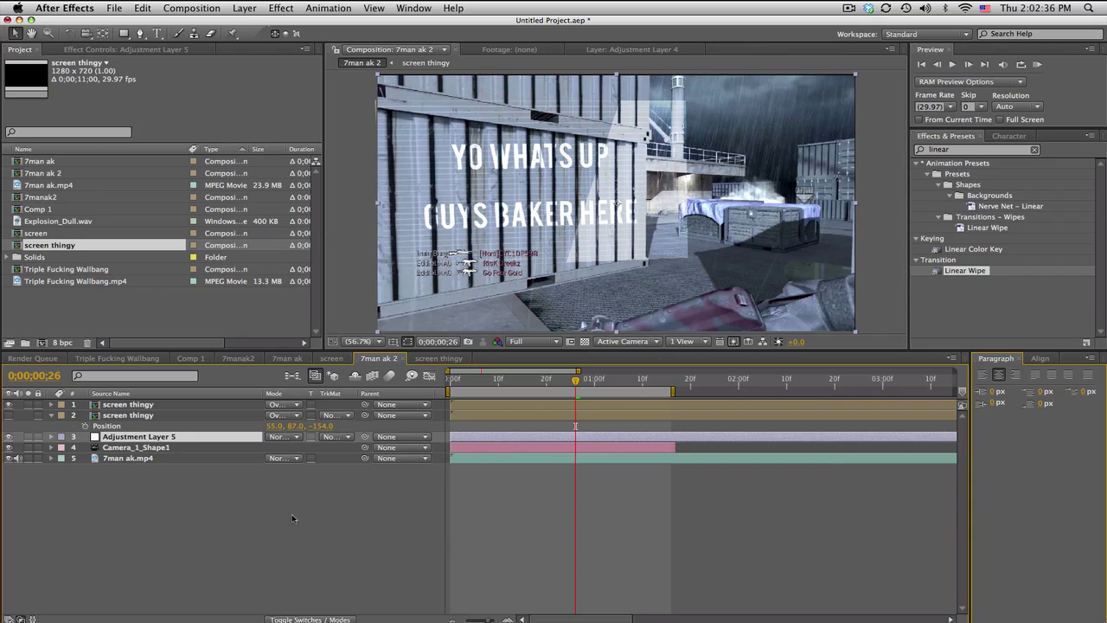
pyautogui.click(340, 440)
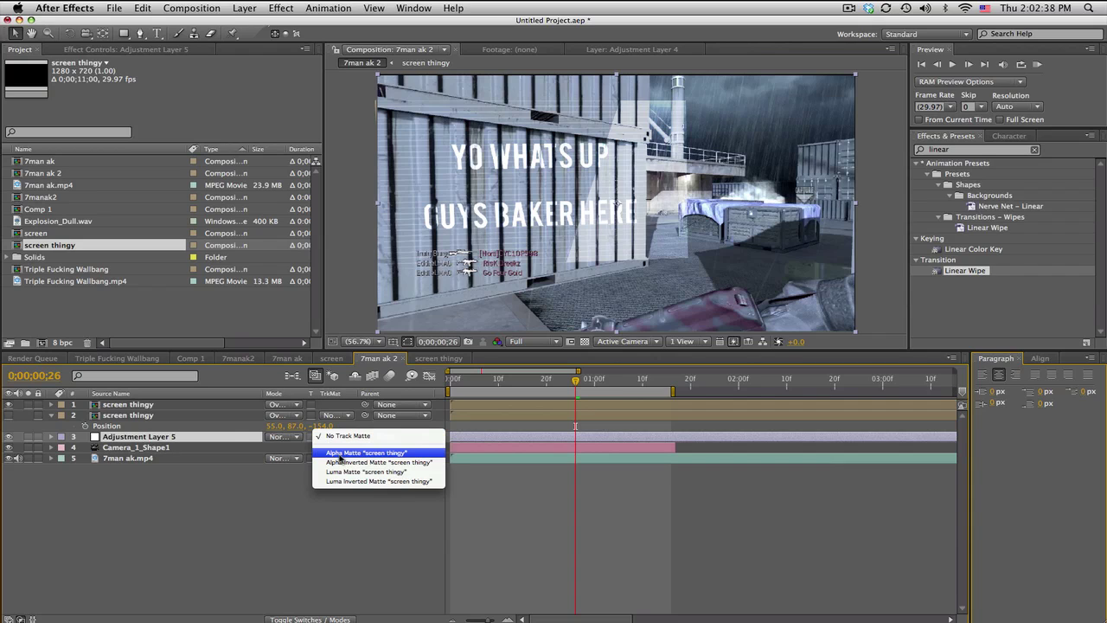
pyautogui.click(342, 449)
pyautogui.click(152, 416)
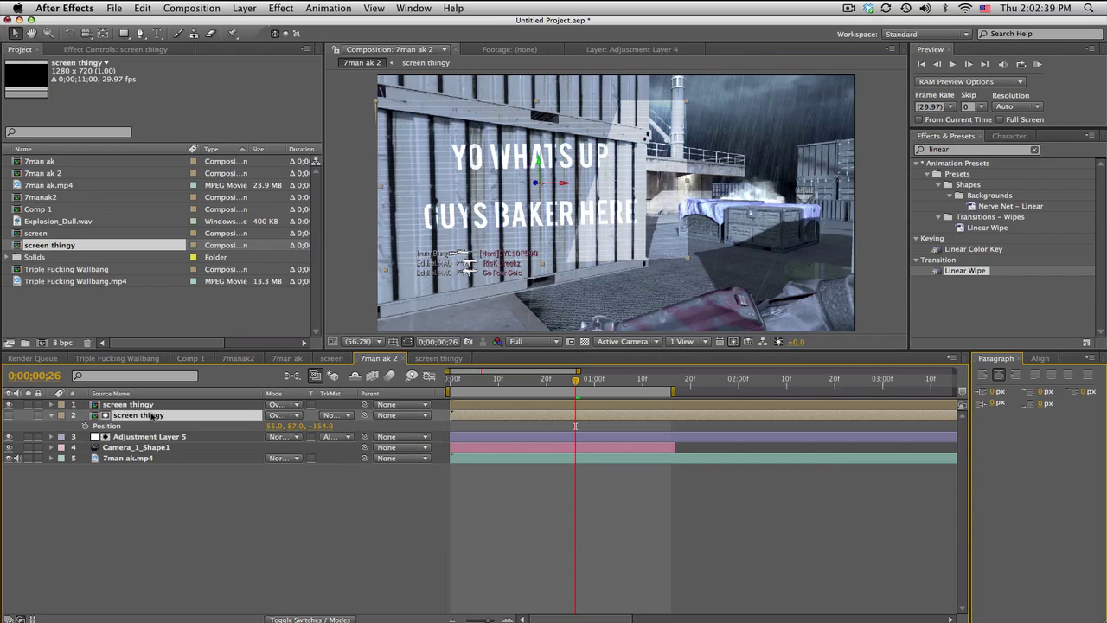
pyautogui.click(9, 415)
pyautogui.click(131, 407)
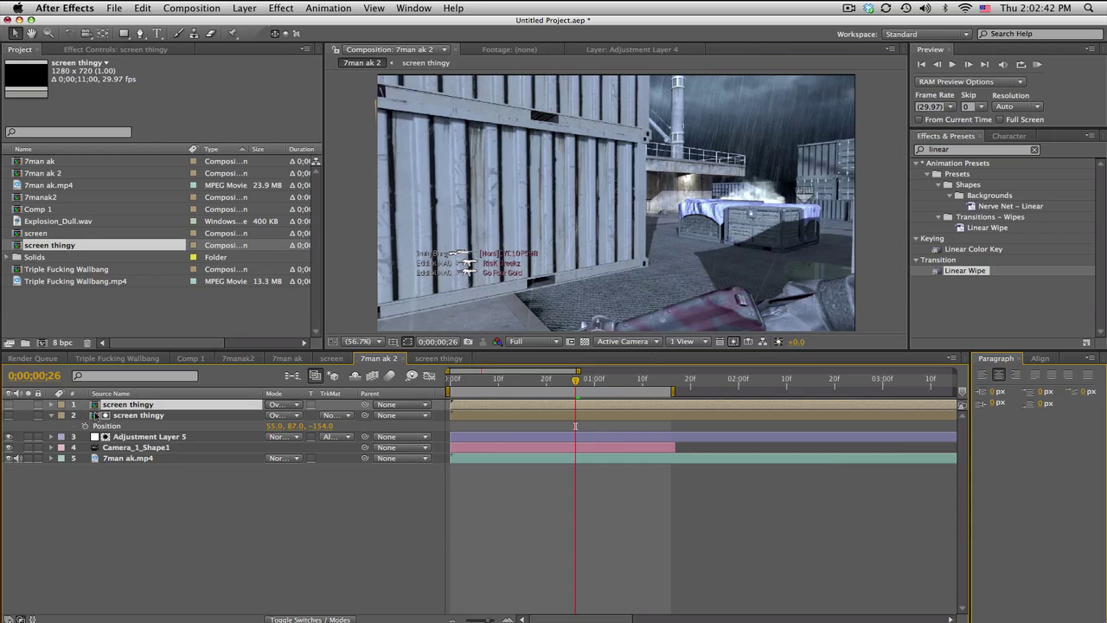
pyautogui.click(150, 437)
pyautogui.click(925, 151)
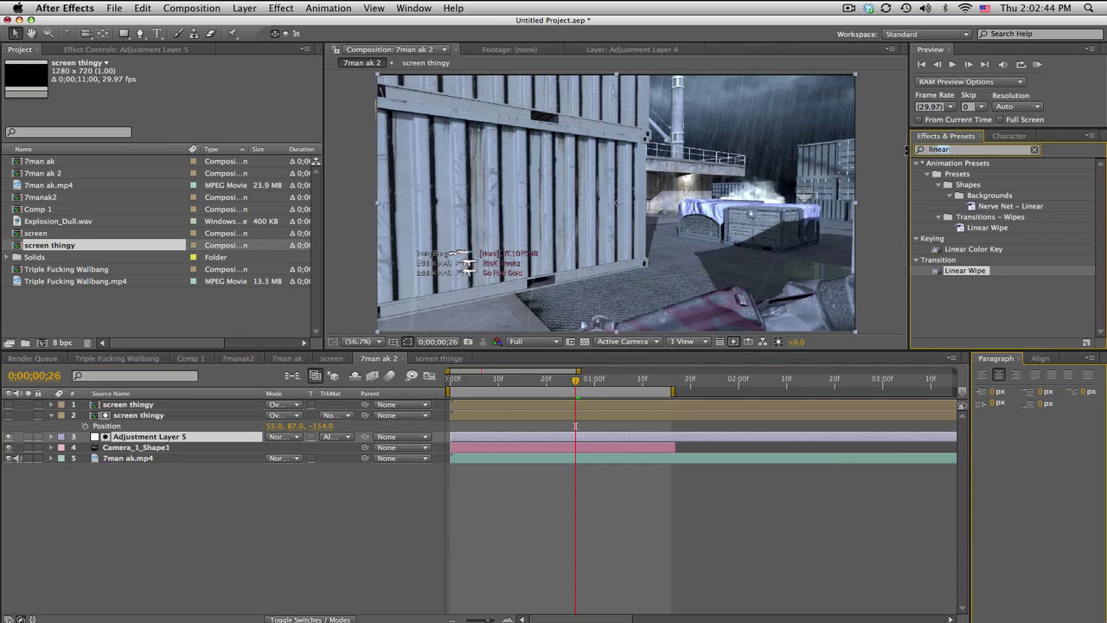
pyautogui.write('level')
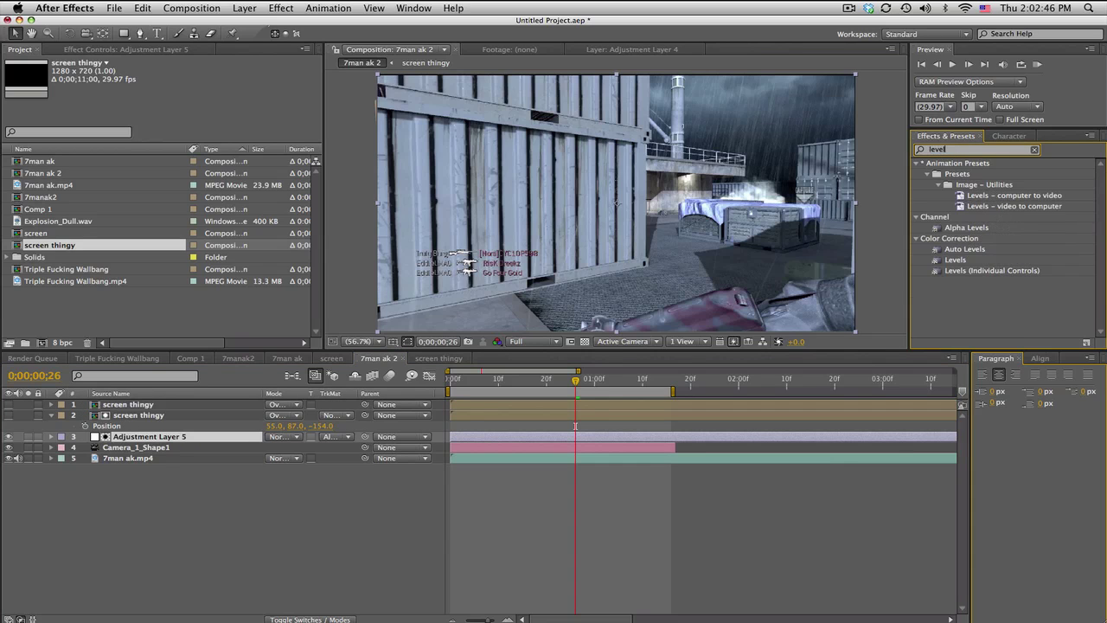
pyautogui.moveTo(956, 261); pyautogui.dragTo(173, 437)
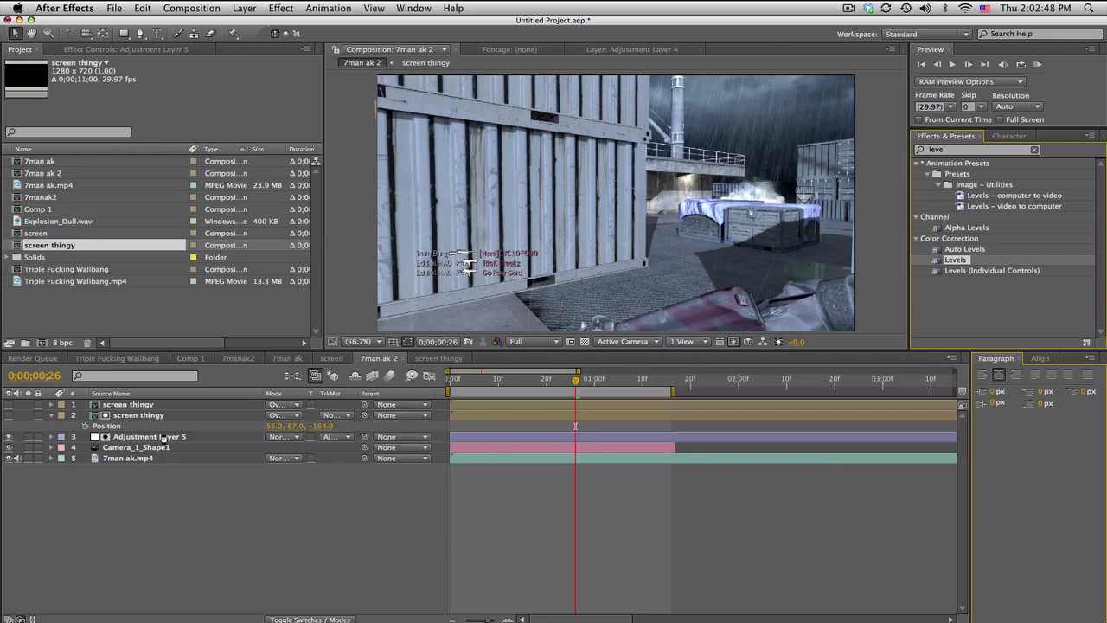
pyautogui.moveTo(119, 161); pyautogui.dragTo(108, 161)
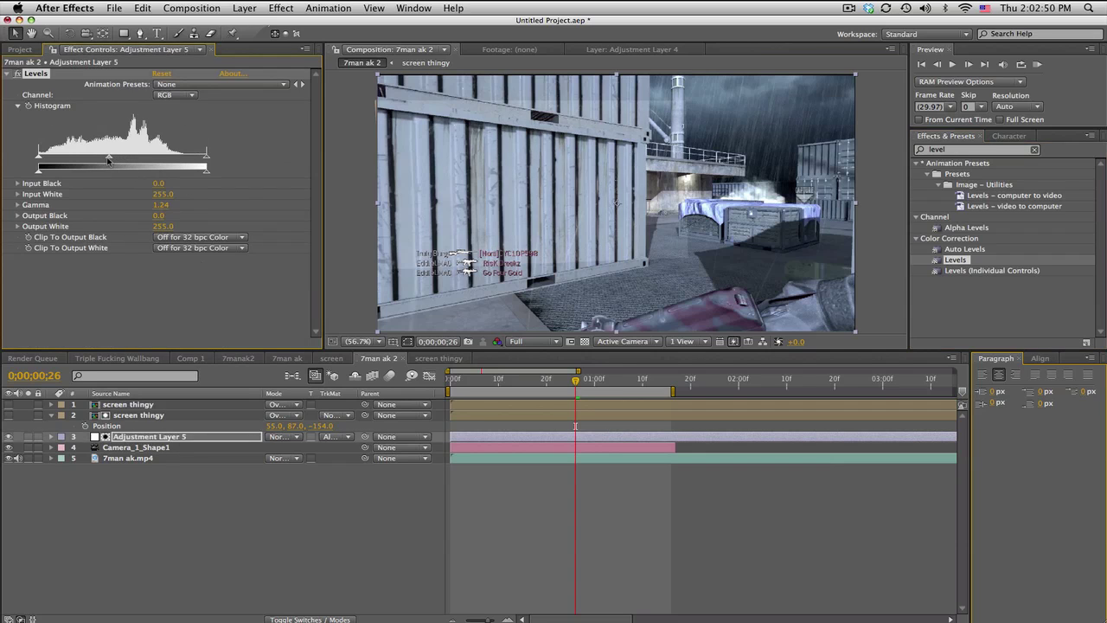
pyautogui.click(551, 381)
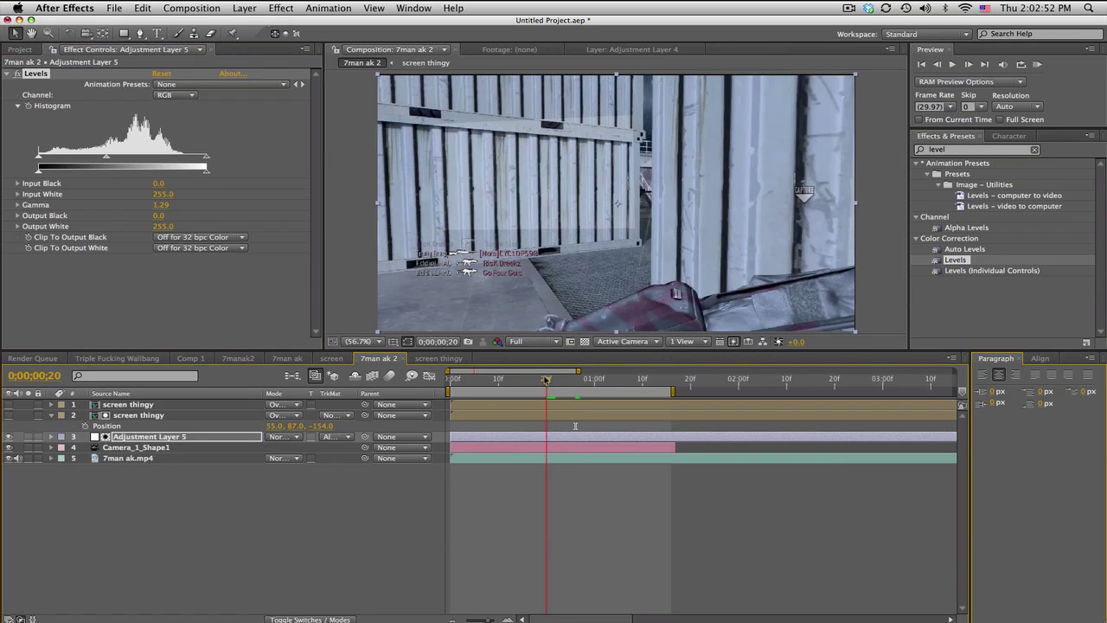
pyautogui.click(556, 380)
pyautogui.click(175, 94)
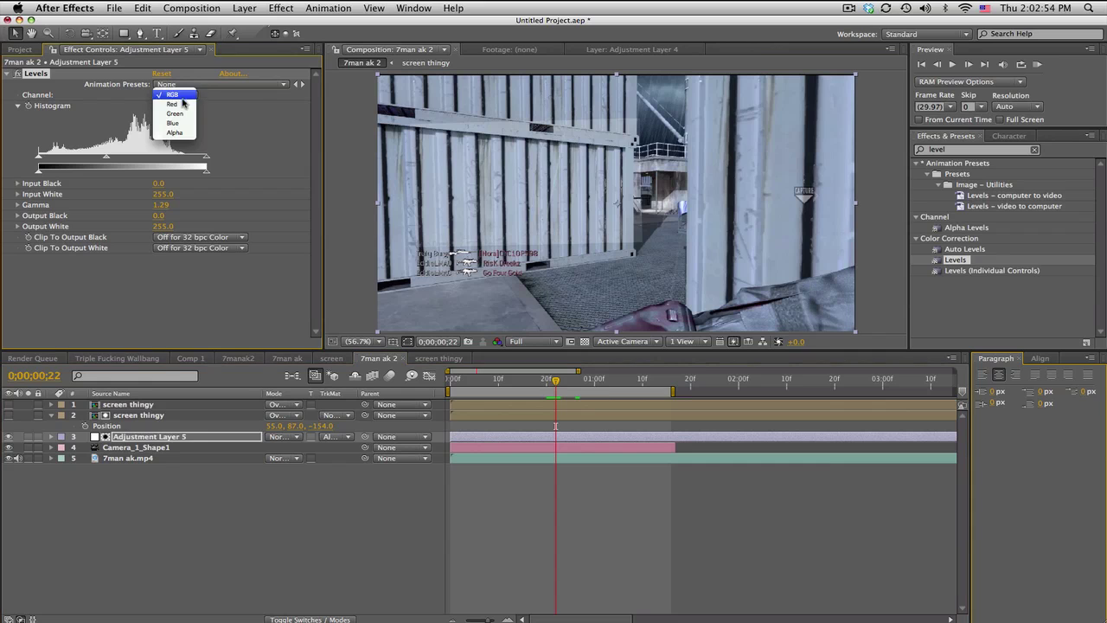
pyautogui.click(174, 123)
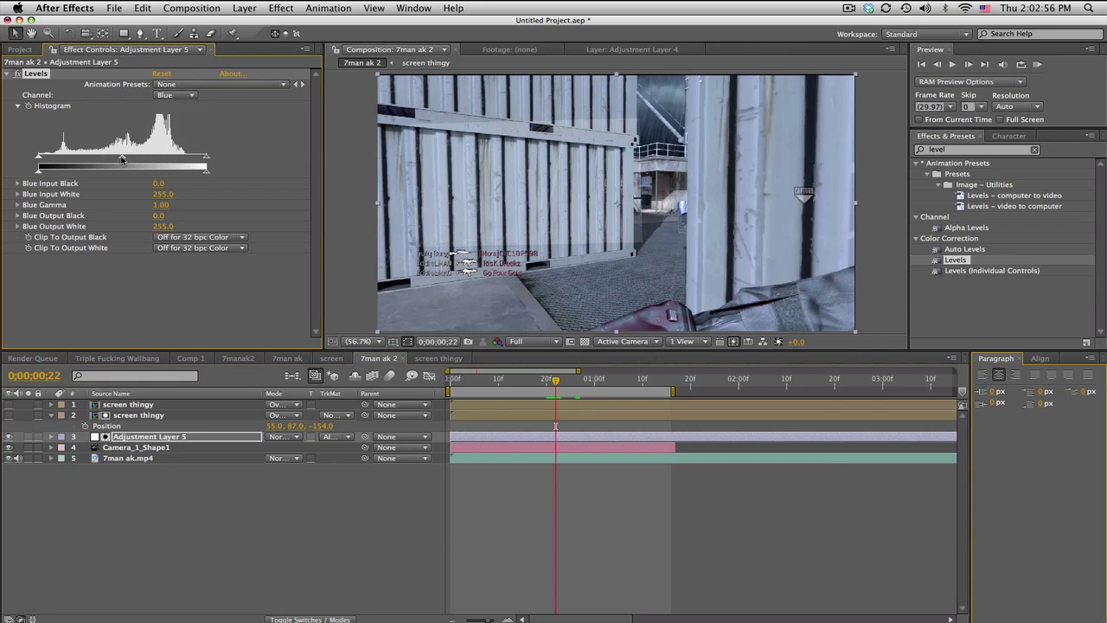
pyautogui.moveTo(122, 159); pyautogui.dragTo(108, 159)
pyautogui.moveTo(566, 386)
pyautogui.mouseDown()
pyautogui.moveTo(622, 380)
pyautogui.moveTo(561, 381)
pyautogui.mouseUp()
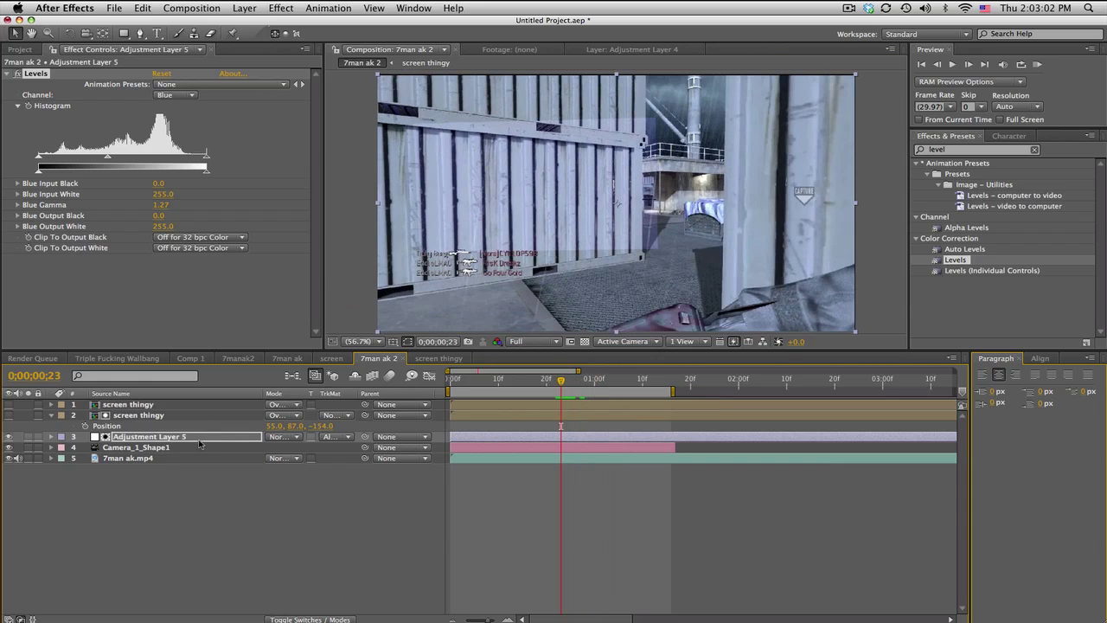
pyautogui.press('space')
pyautogui.press('space')
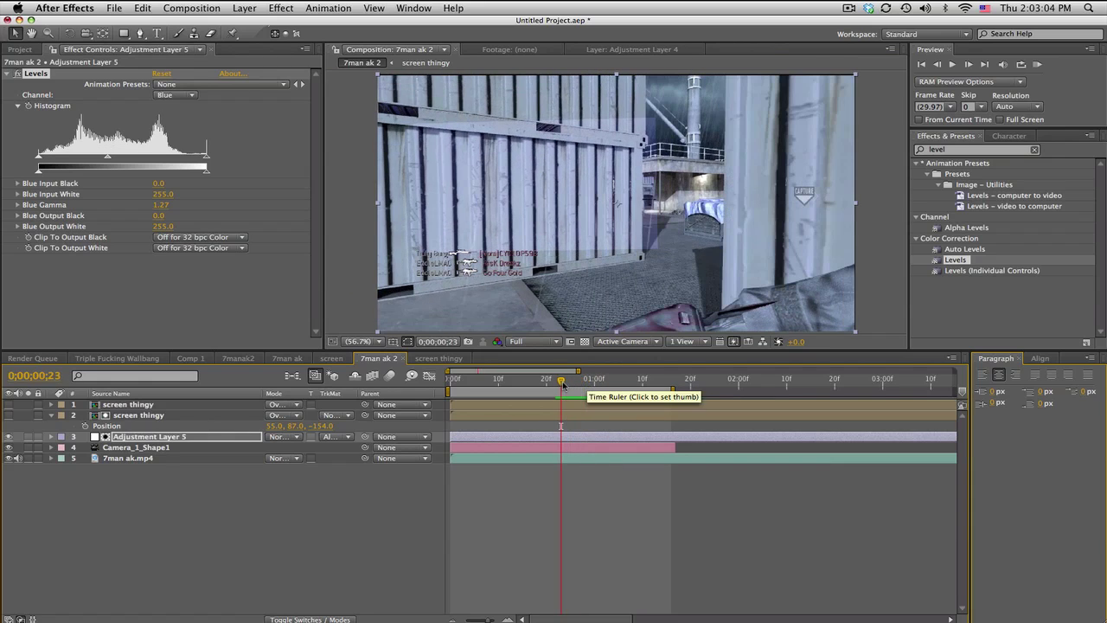
pyautogui.click(966, 149)
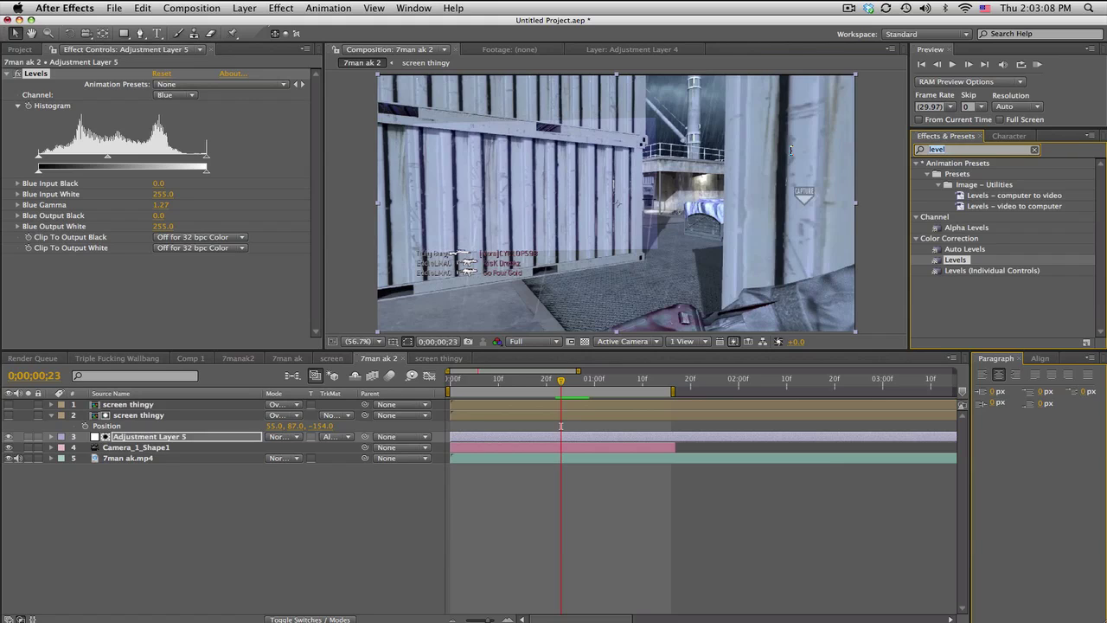
# Apply Turbulent Displace to Adjustment Layer 5 with Amount 25 and Size 50.
pyautogui.write('turb')
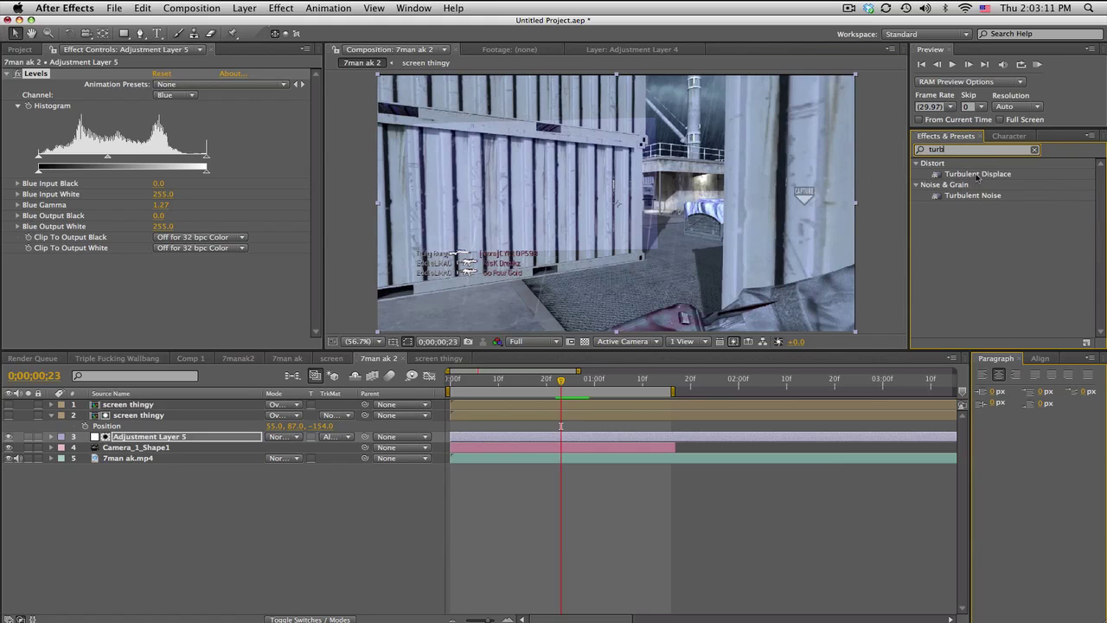
pyautogui.moveTo(977, 177)
pyautogui.mouseDown()
pyautogui.moveTo(485, 199)
pyautogui.moveTo(97, 316)
pyautogui.mouseUp()
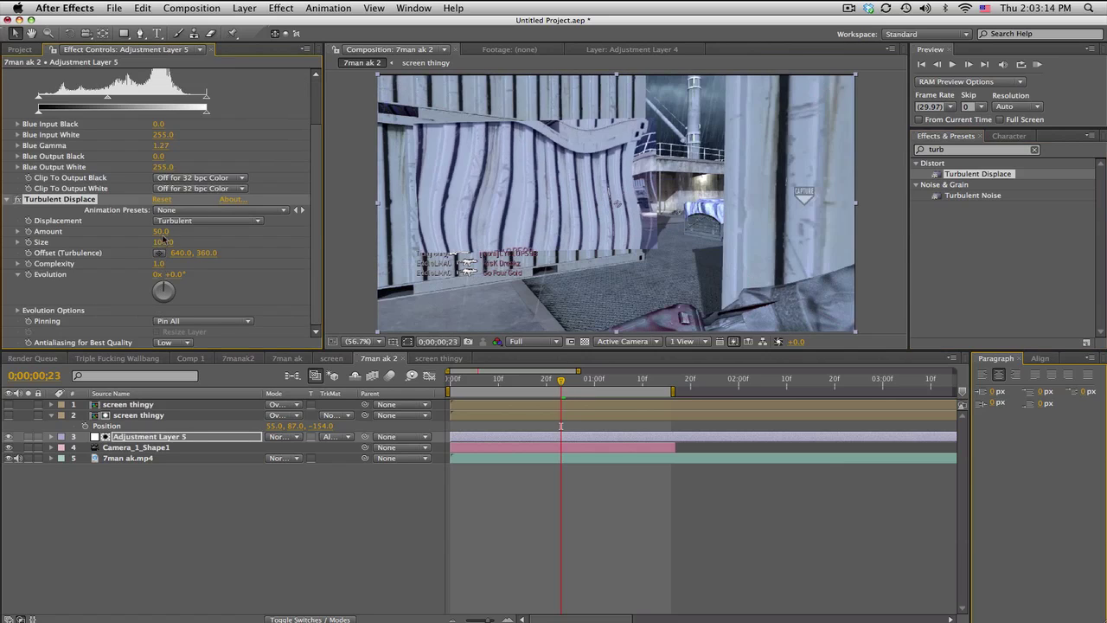
pyautogui.click(161, 231)
pyautogui.write('25')
pyautogui.press('Tab')
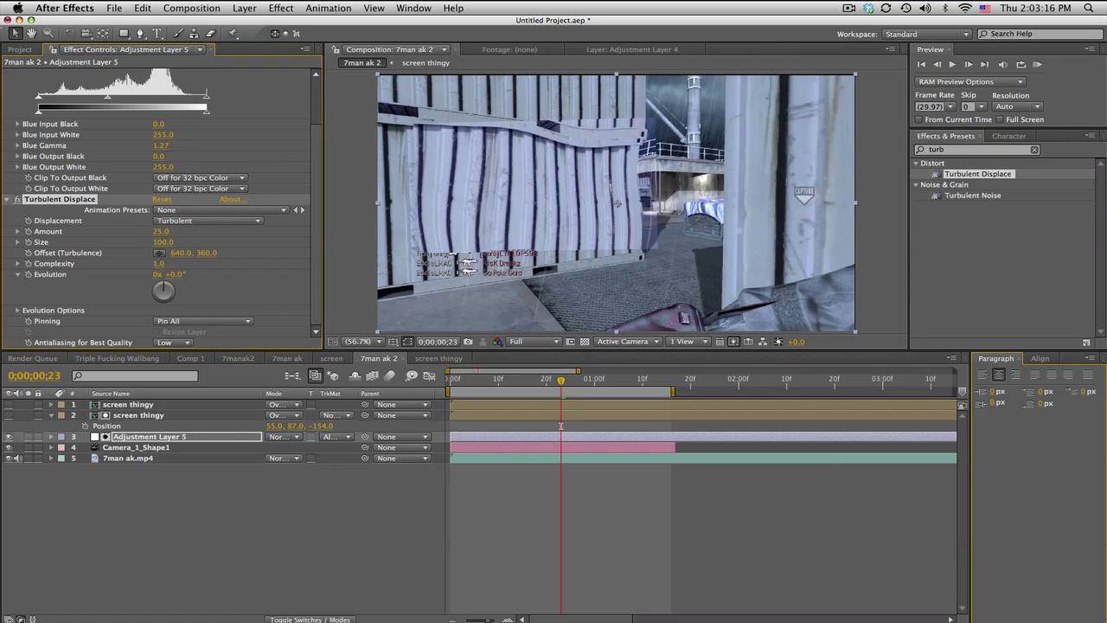
pyautogui.write('50')
pyautogui.press('Return')
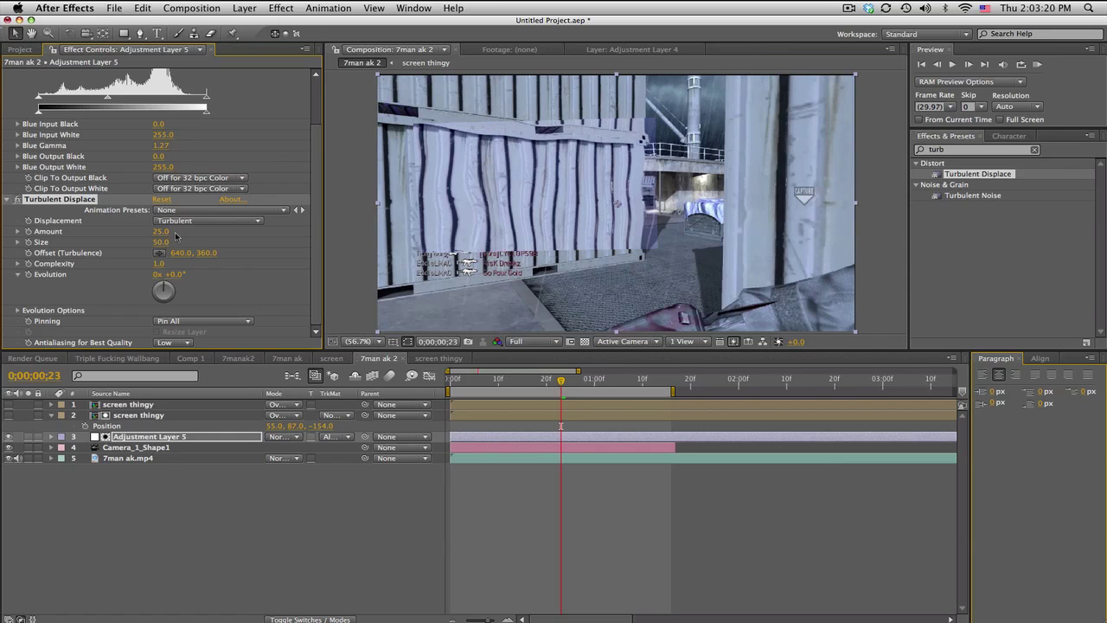
# Keyframe Evolution from frame 2 to a higher value at the work area end.
pyautogui.click(493, 381)
pyautogui.click(477, 381)
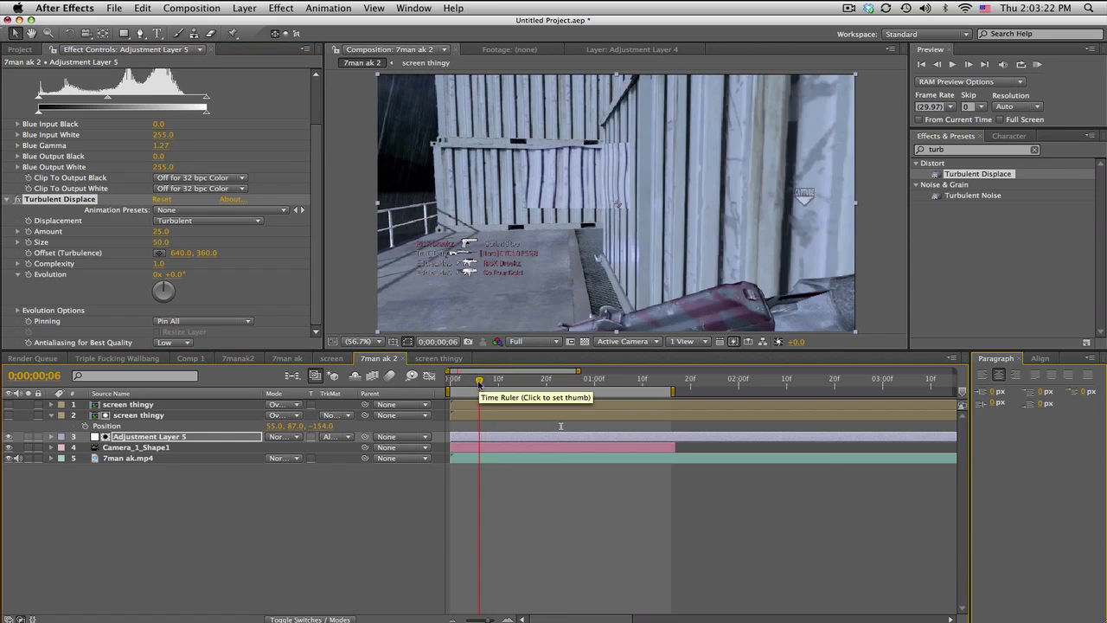
pyautogui.click(461, 380)
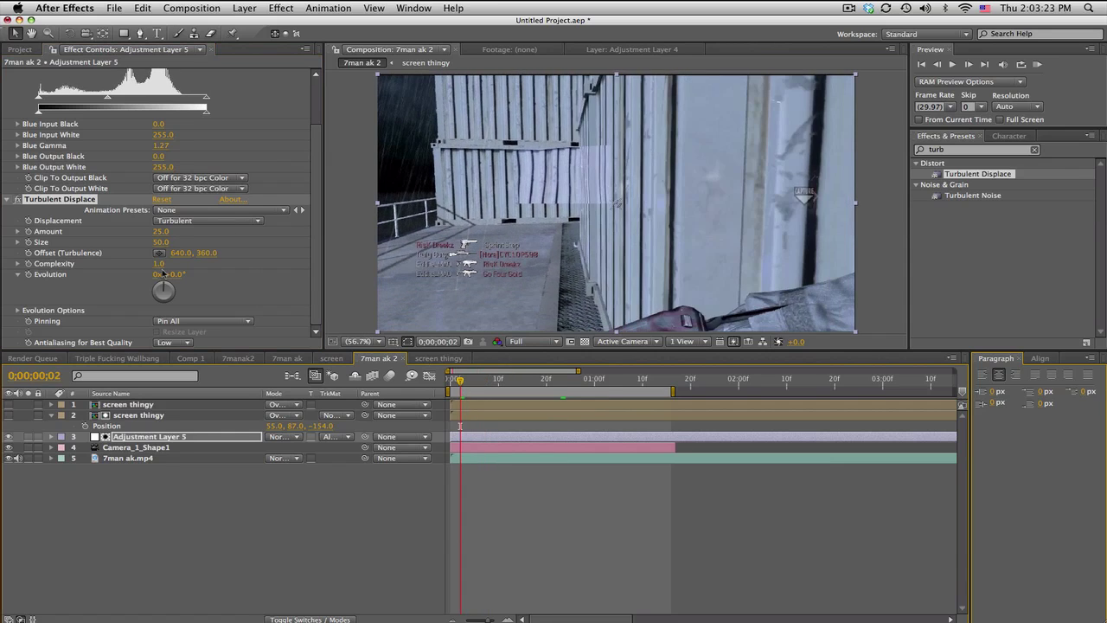
pyautogui.click(27, 274)
pyautogui.hotkey('shift', 'End')
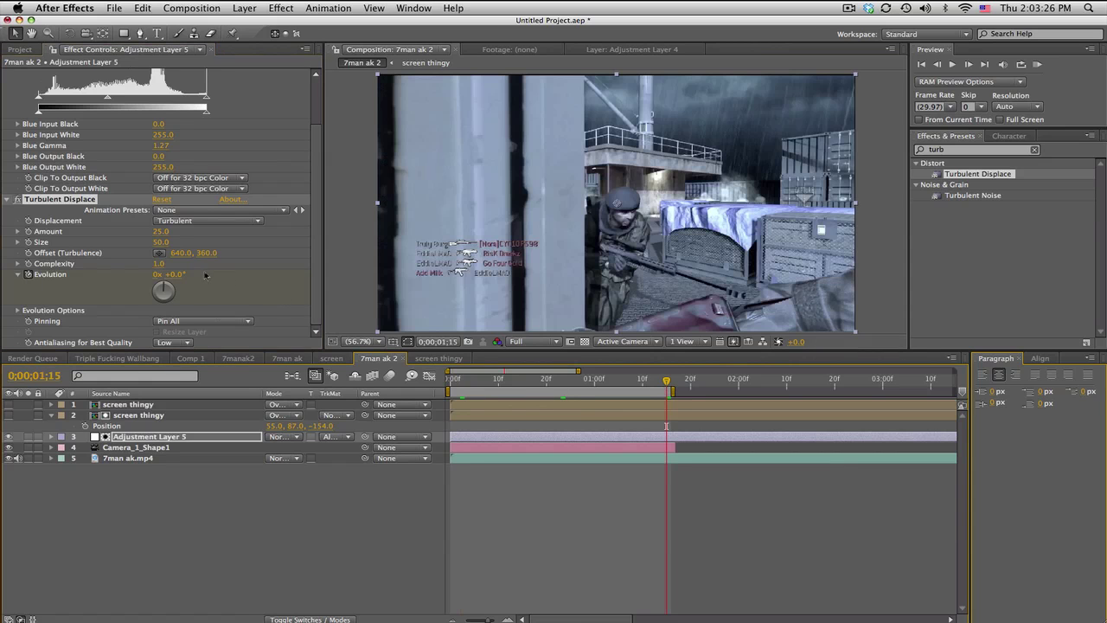
pyautogui.moveTo(179, 277); pyautogui.dragTo(329, 278)
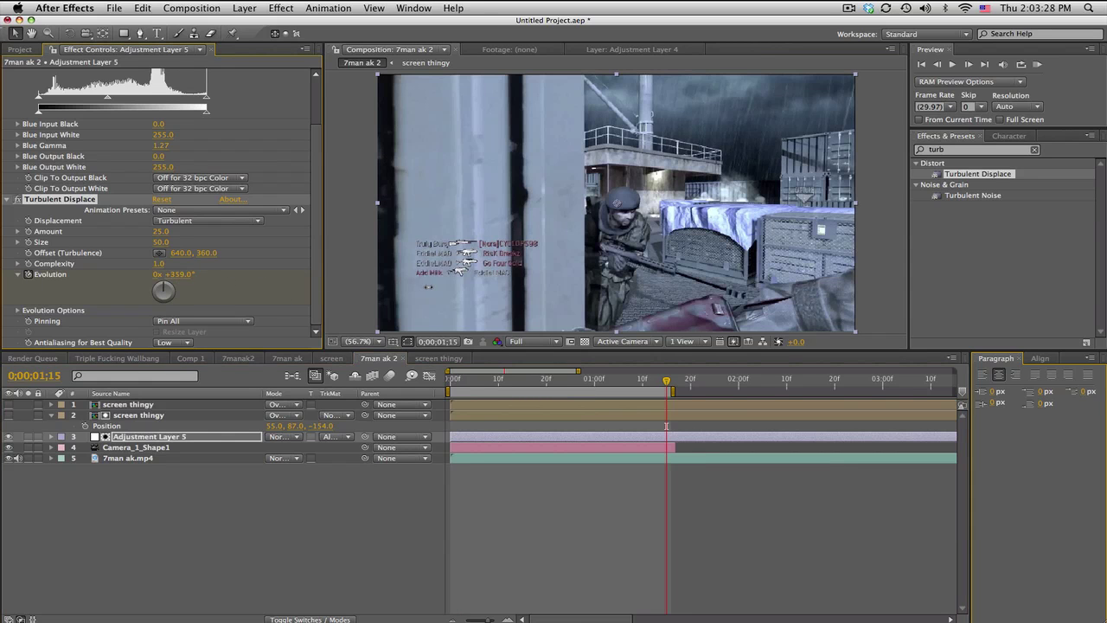
pyautogui.moveTo(484, 381); pyautogui.dragTo(547, 380)
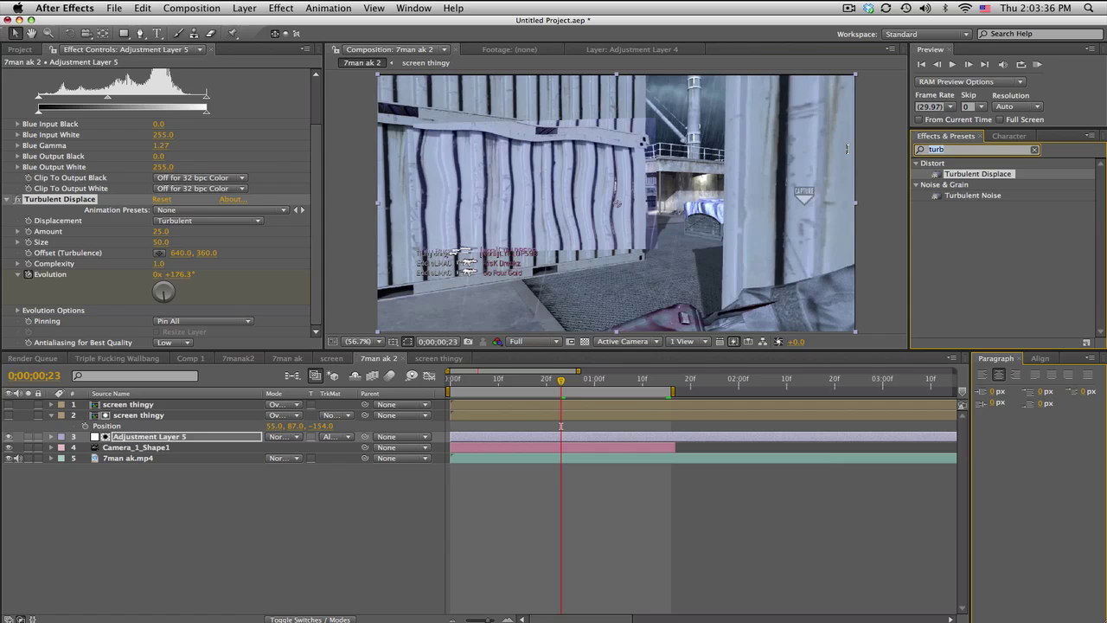
# Search 'looks', drop Magic Bullet Looks onto Adjustment Layer 5, and launch its Edit... editor.
pyautogui.press('BackSpace')
pyautogui.press('BackSpace')
pyautogui.press('BackSpace')
pyautogui.press('BackSpace')
pyautogui.write('looks')
pyautogui.moveTo(965, 176); pyautogui.dragTo(155, 259)
pyautogui.click(46, 322)
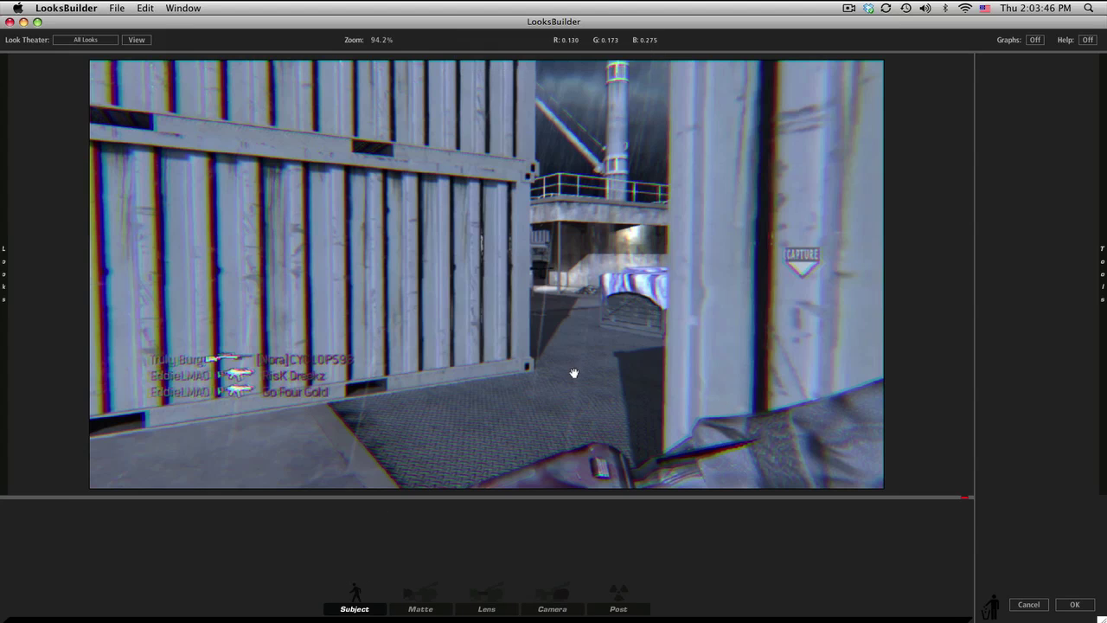
# Add Chromatic Aberration with Red/Cyan 2 and Blue/Yellow -2, then confirm with OK.
pyautogui.moveTo(1102, 274)
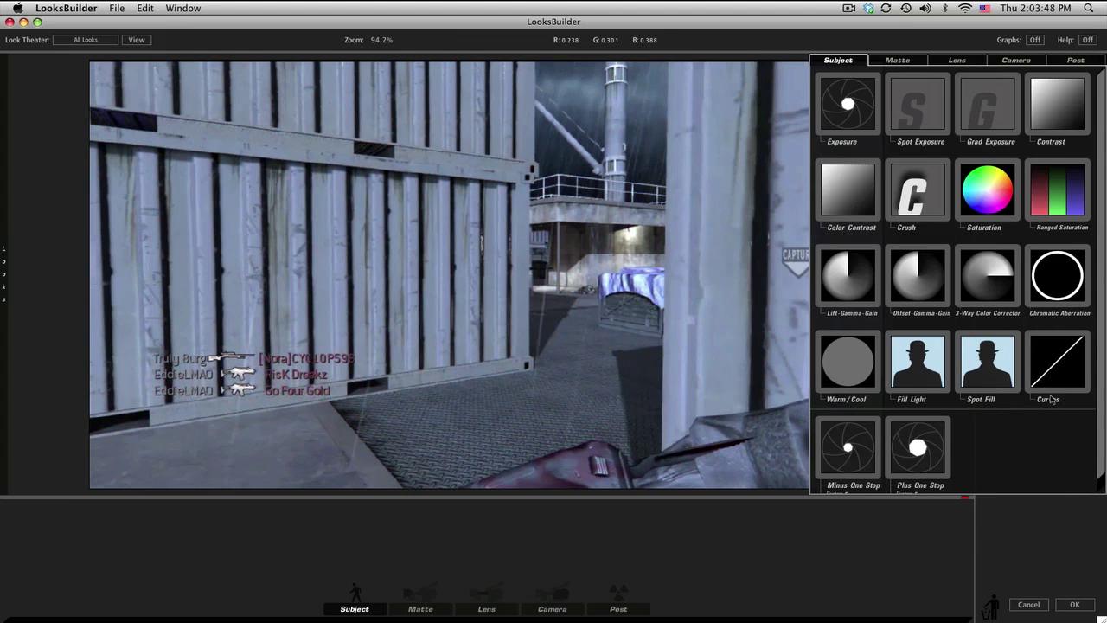
pyautogui.moveTo(1057, 274); pyautogui.dragTo(622, 519)
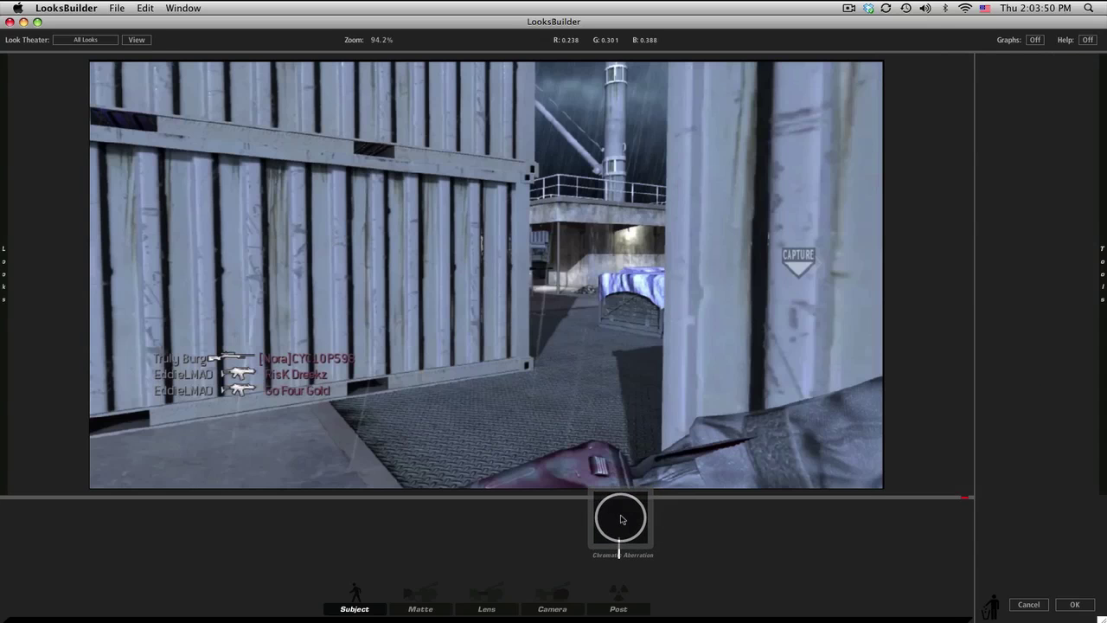
pyautogui.click(1068, 496)
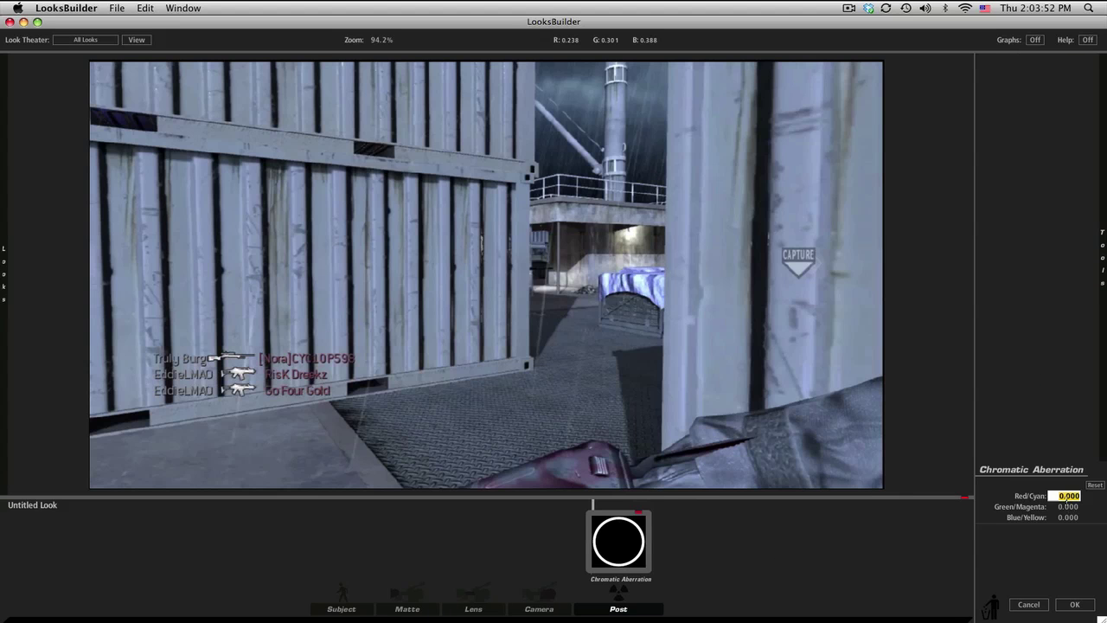
pyautogui.write('2')
pyautogui.press('Return')
pyautogui.click(1069, 517)
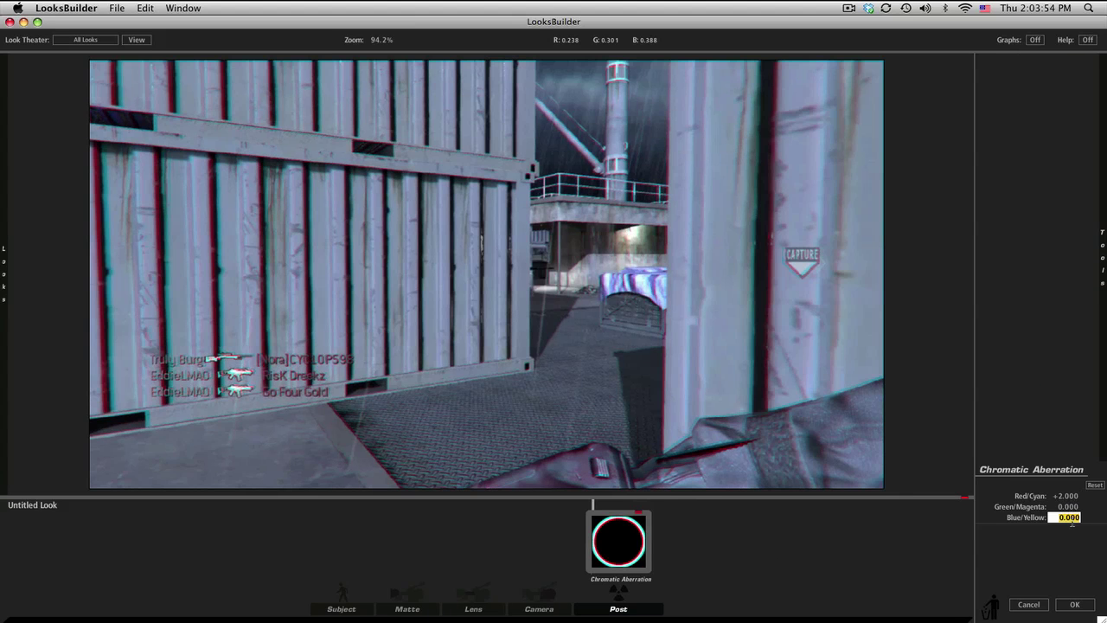
pyautogui.write('-2')
pyautogui.press('Return')
pyautogui.click(1076, 605)
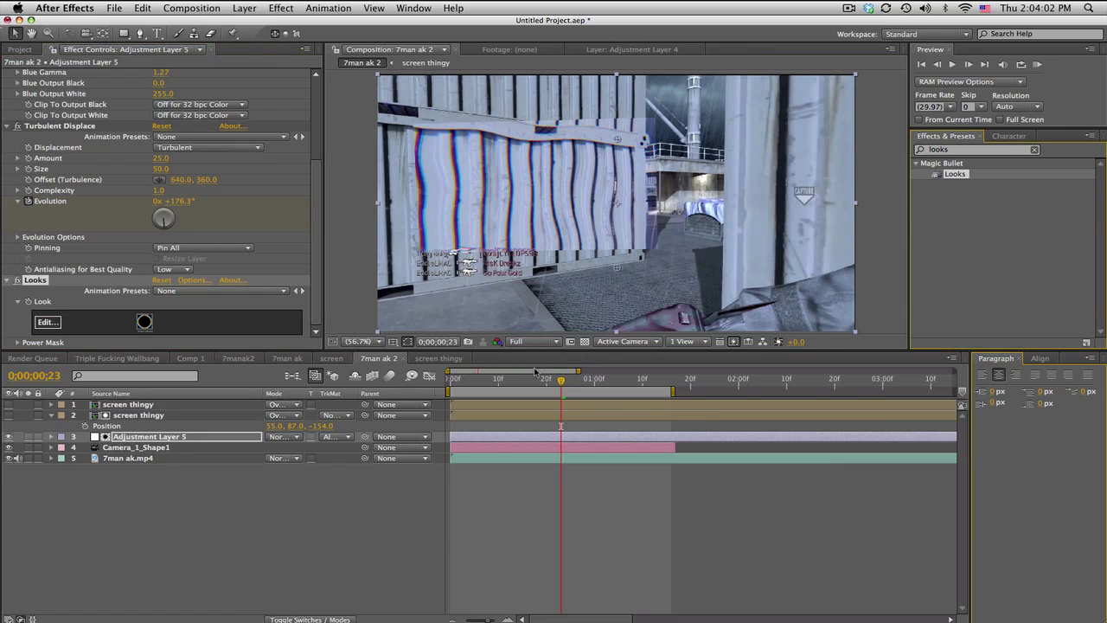
# Preview the RGB split, then make the top screen thingy layer visible and preview the text.
pyautogui.moveTo(517, 380); pyautogui.dragTo(532, 381)
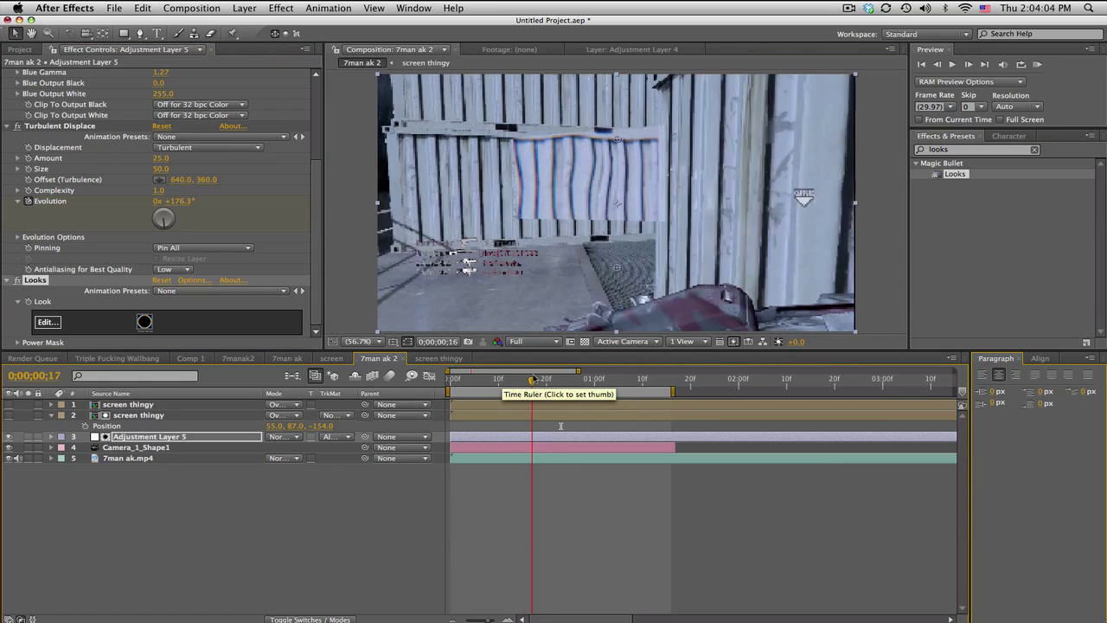
pyautogui.moveTo(561, 425); pyautogui.dragTo(594, 426)
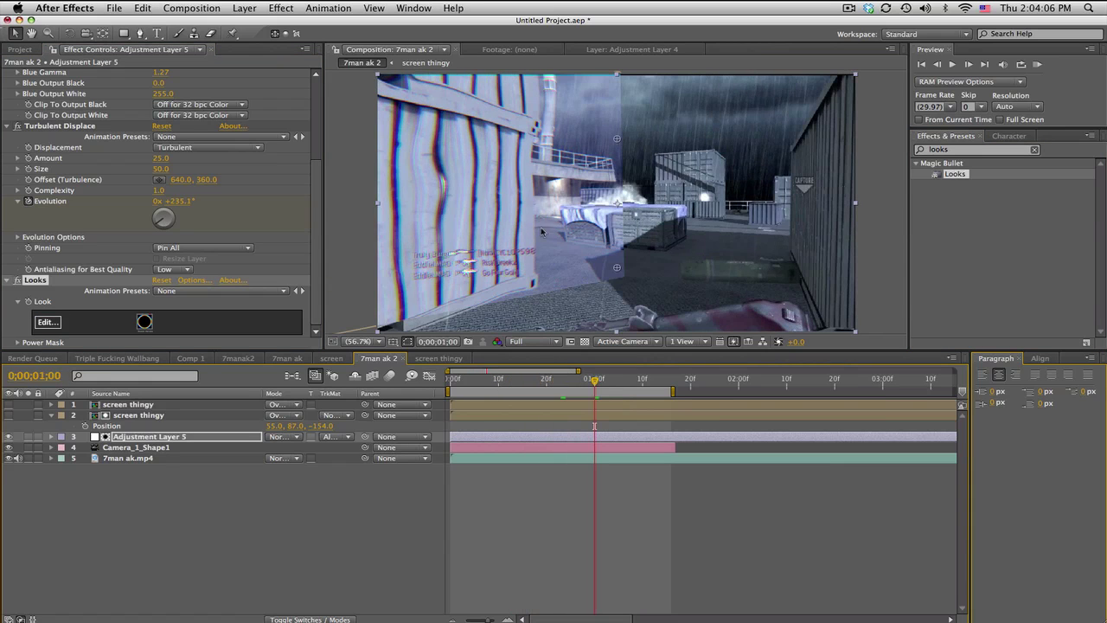
pyautogui.moveTo(569, 384)
pyautogui.mouseDown()
pyautogui.moveTo(524, 381)
pyautogui.moveTo(580, 380)
pyautogui.mouseUp()
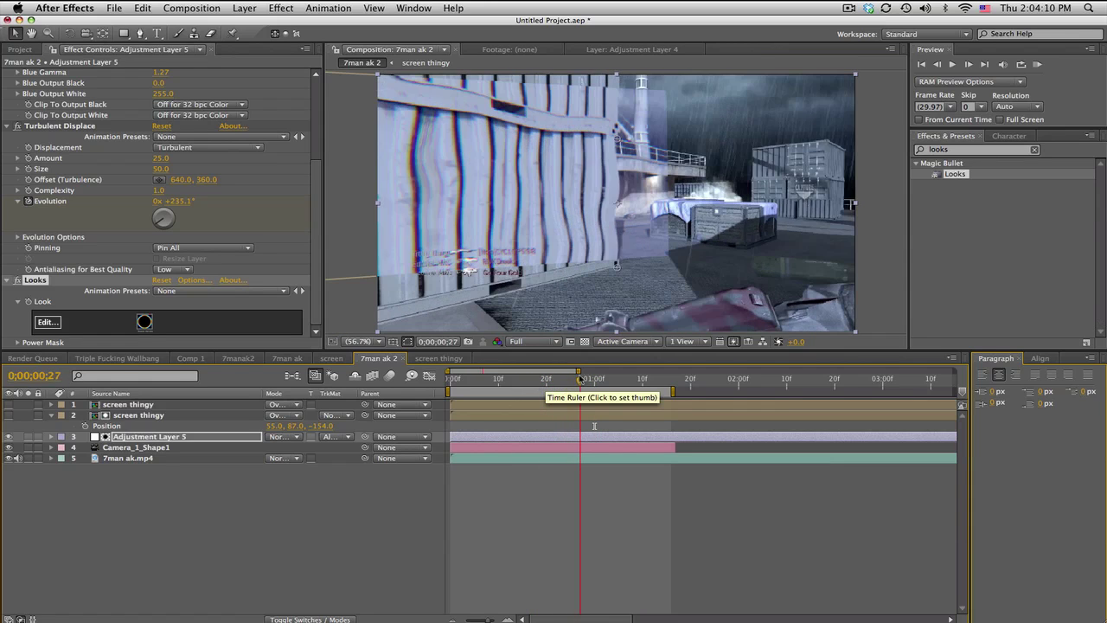
pyautogui.click(9, 404)
pyautogui.click(533, 381)
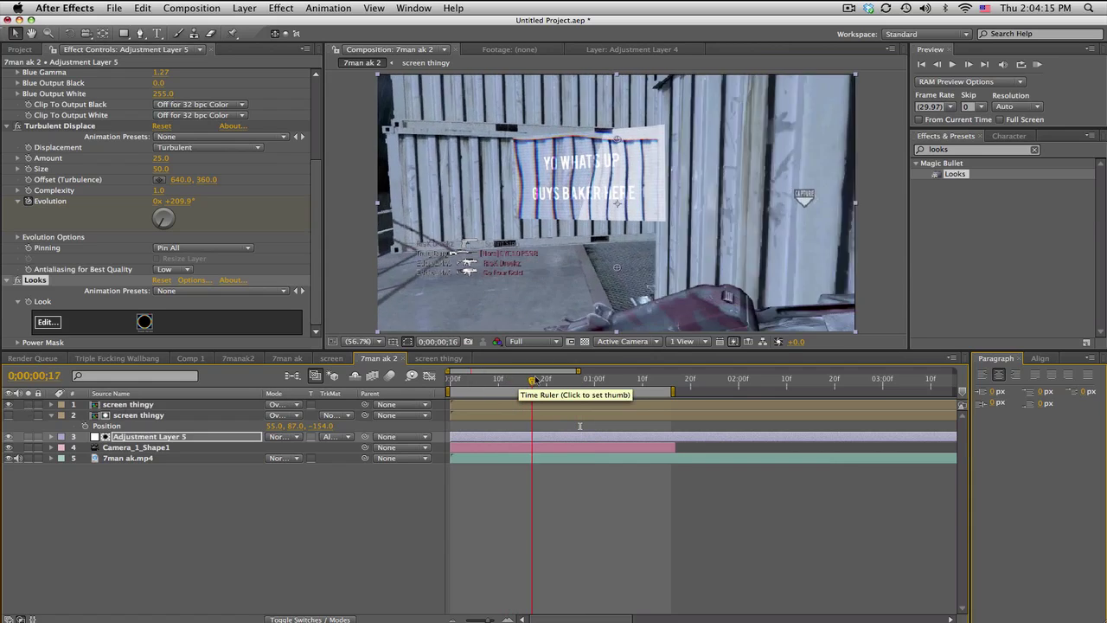
pyautogui.moveTo(532, 381)
pyautogui.mouseDown()
pyautogui.moveTo(639, 380)
pyautogui.moveTo(453, 380)
pyautogui.moveTo(551, 379)
pyautogui.mouseUp()
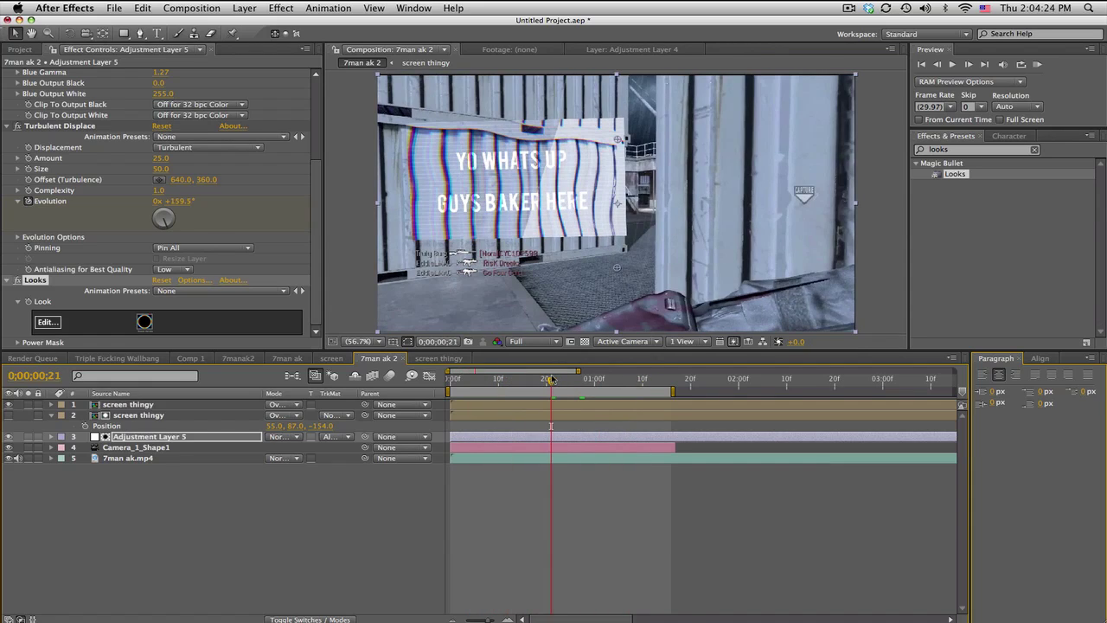
# Reselect Adjustment Layer 5 and scrub ahead to 0;00;01;05 to check the effect.
pyautogui.click(183, 416)
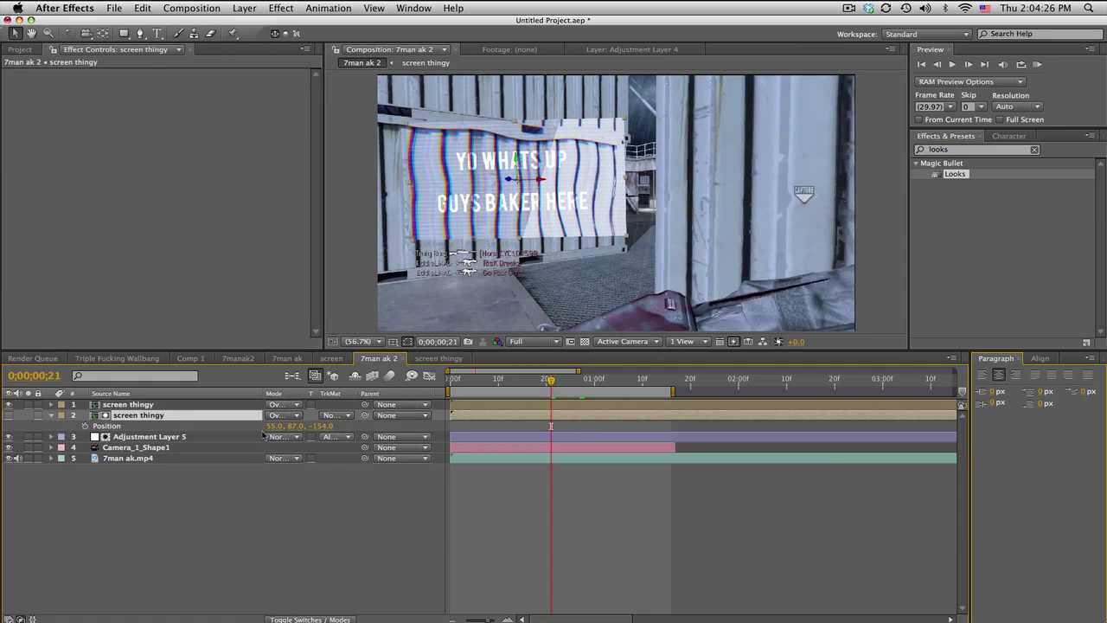
pyautogui.click(229, 439)
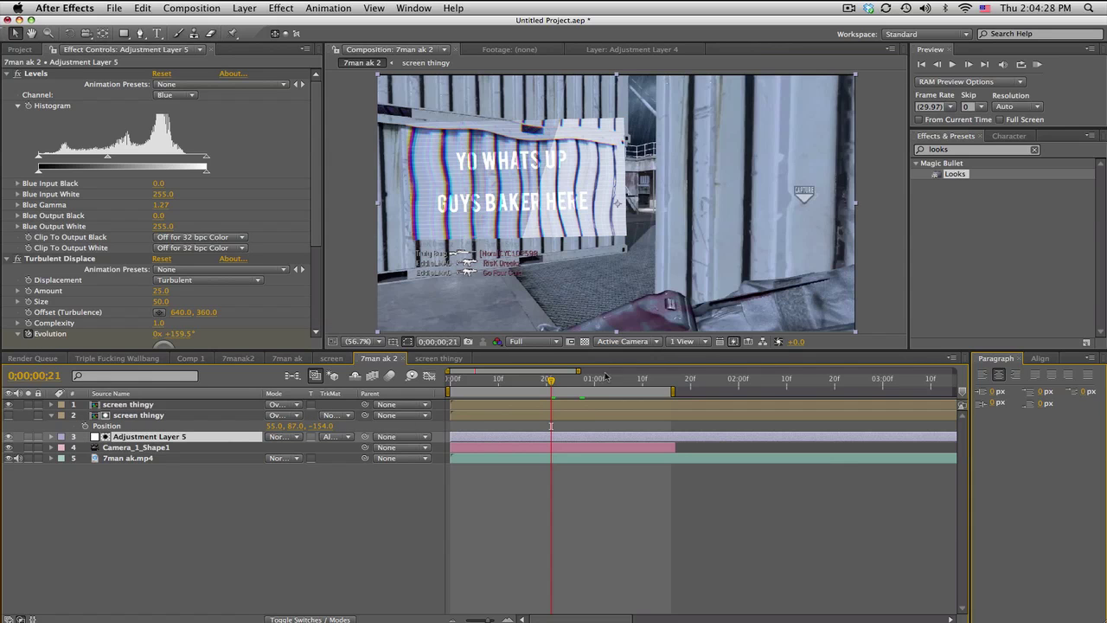
pyautogui.moveTo(550, 381); pyautogui.dragTo(580, 381)
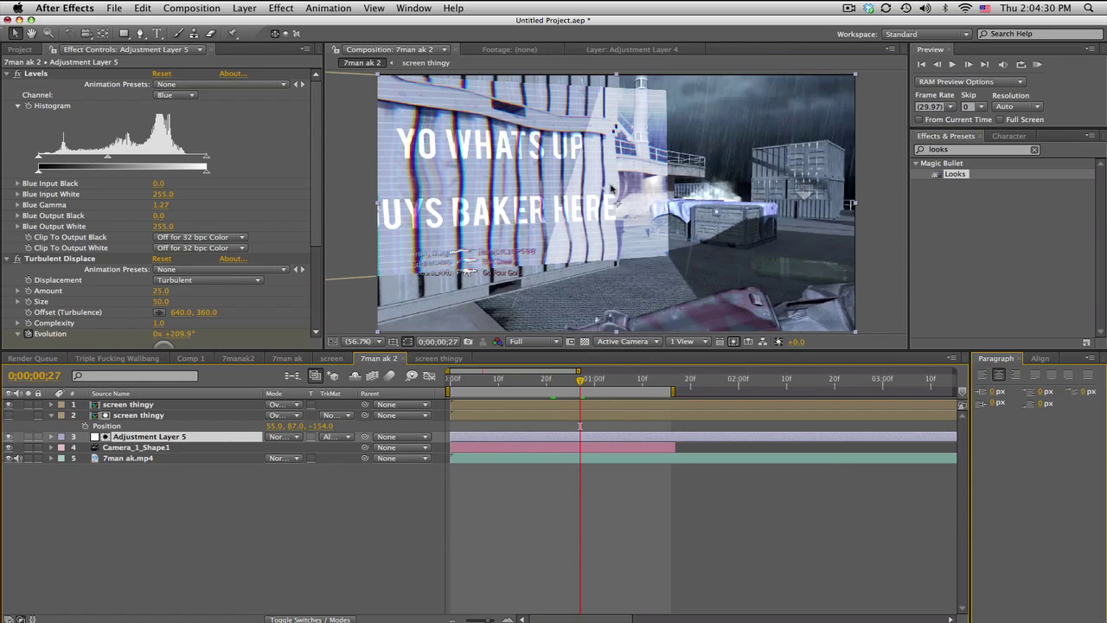
pyautogui.click(618, 381)
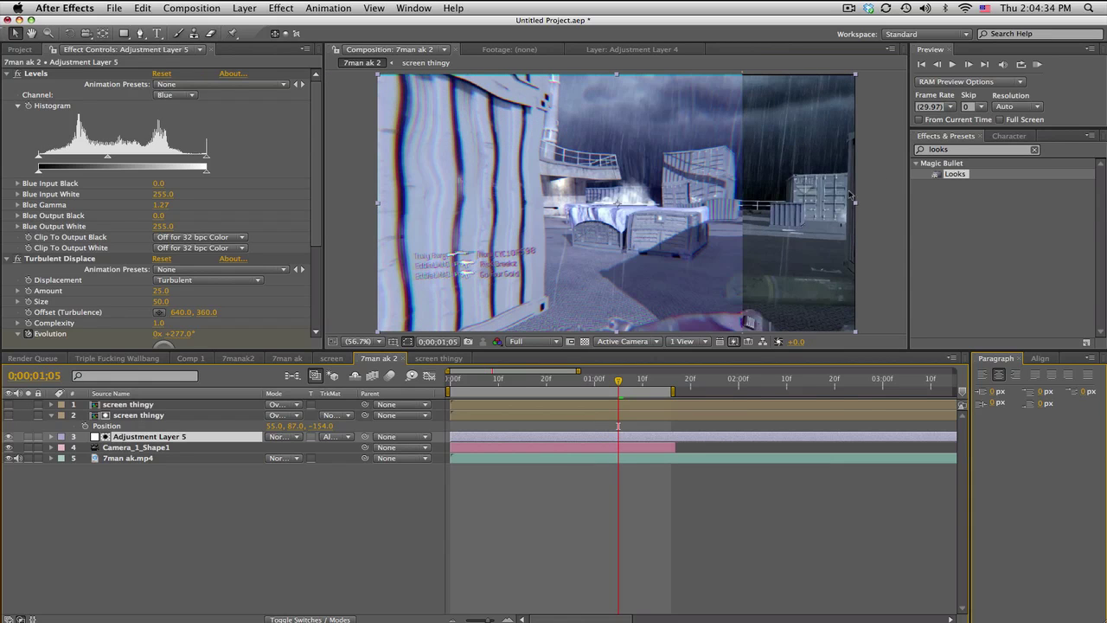
# Search 'find', add Find Edges to Adjustment Layer 5, and enable its Invert option.
pyautogui.click(945, 150)
pyautogui.doubleClick(945, 150)
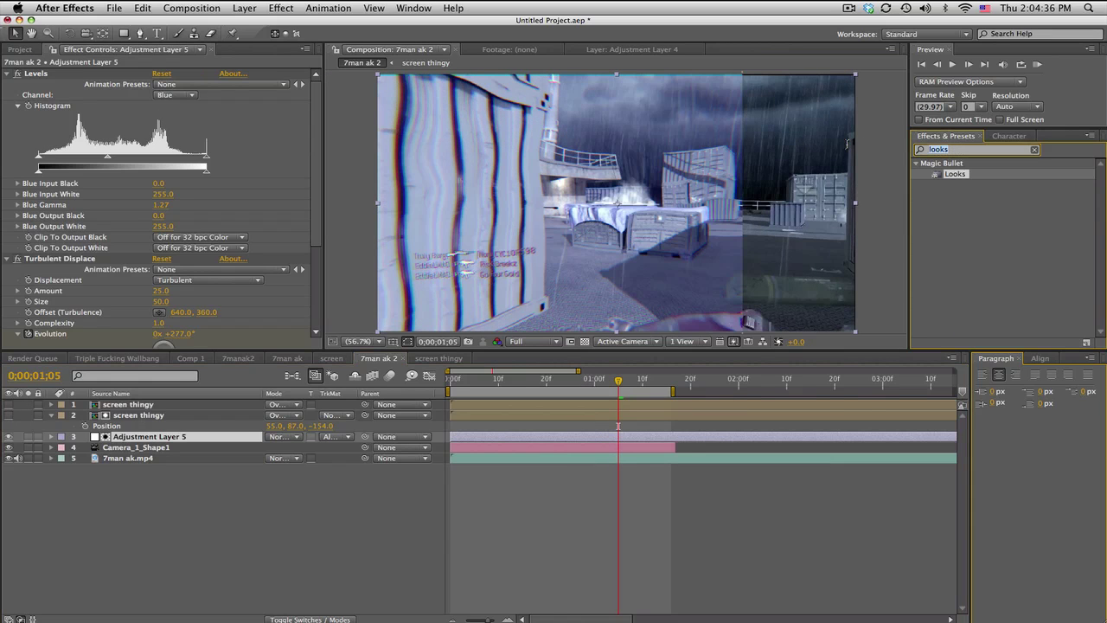
pyautogui.write('find')
pyautogui.moveTo(963, 174); pyautogui.dragTo(313, 319)
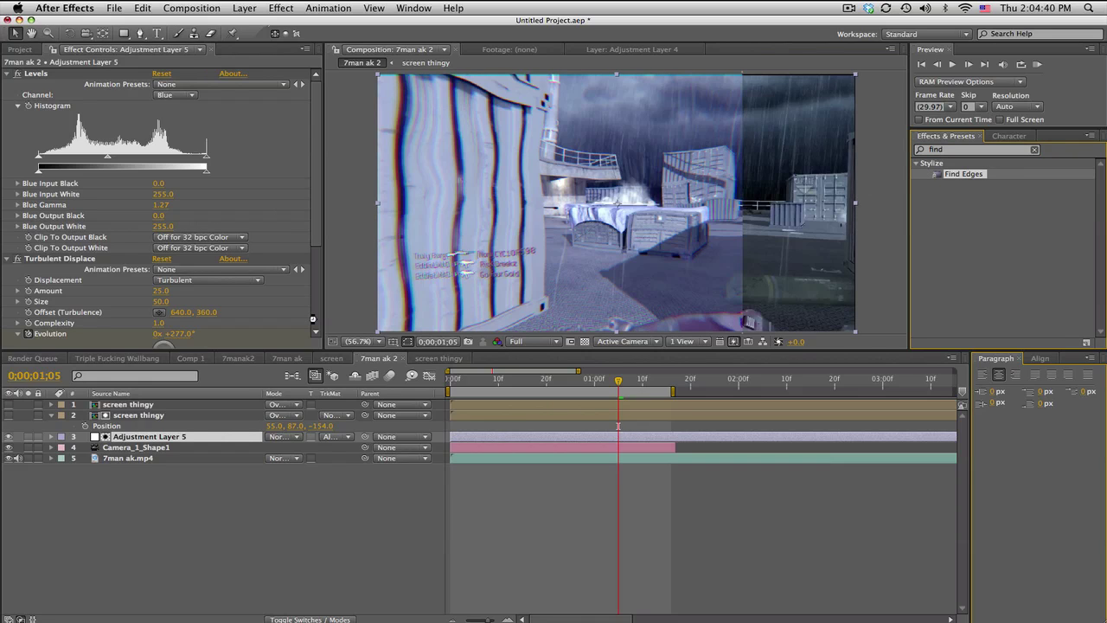
pyautogui.moveTo(313, 320); pyautogui.dragTo(299, 292)
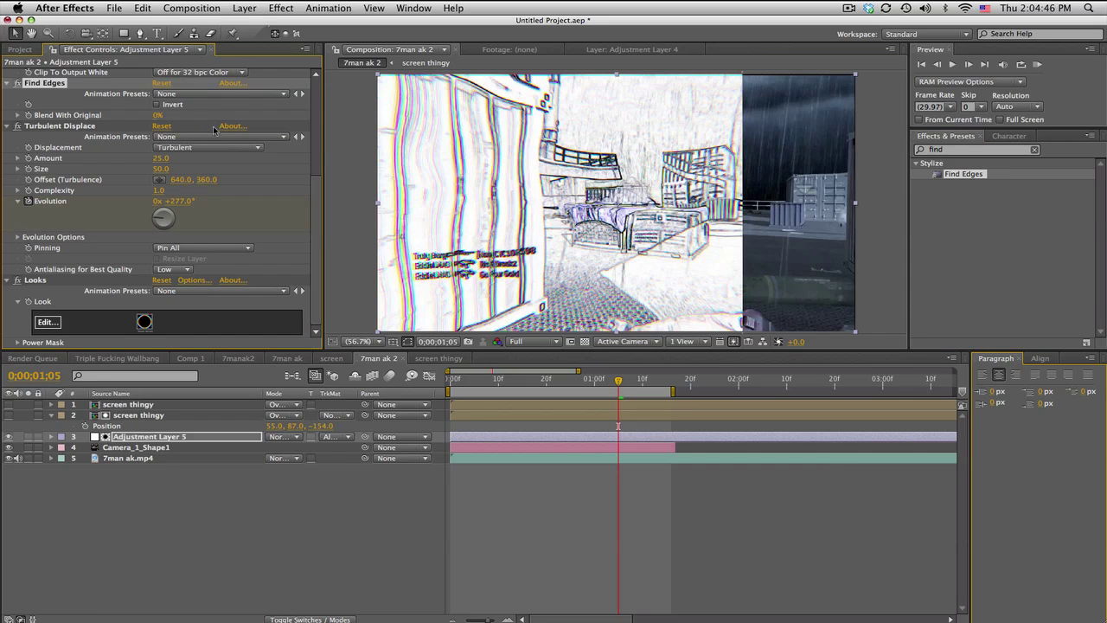
pyautogui.click(157, 105)
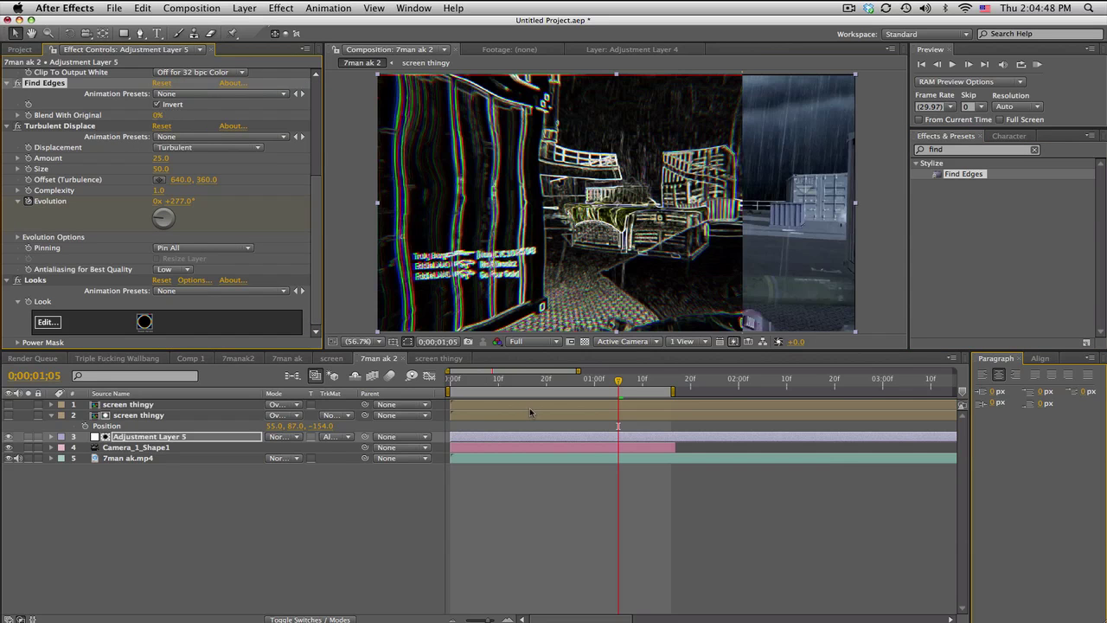
pyautogui.moveTo(523, 379); pyautogui.dragTo(547, 381)
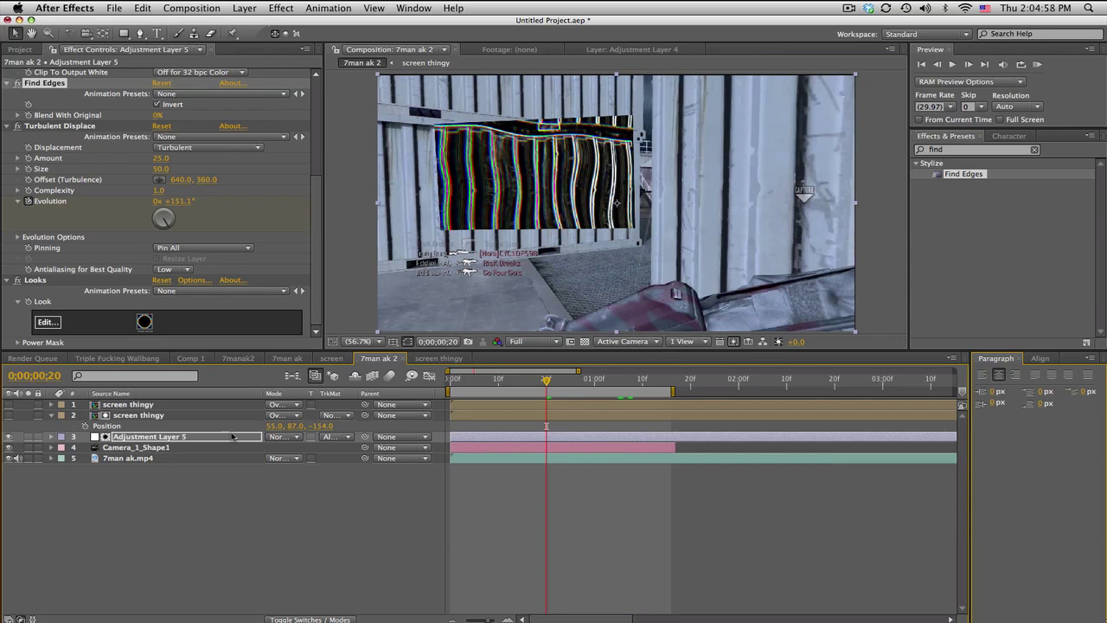
# At frame 0;00;00;27, create a text layer reading 'WHATS UP'.
pyautogui.click(219, 416)
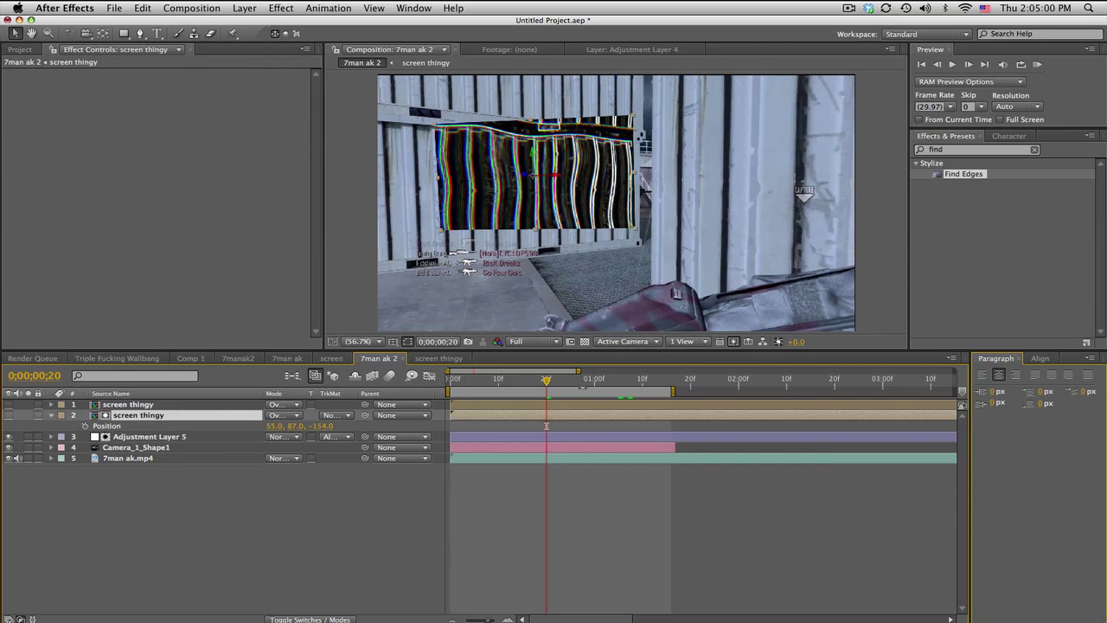
pyautogui.click(581, 382)
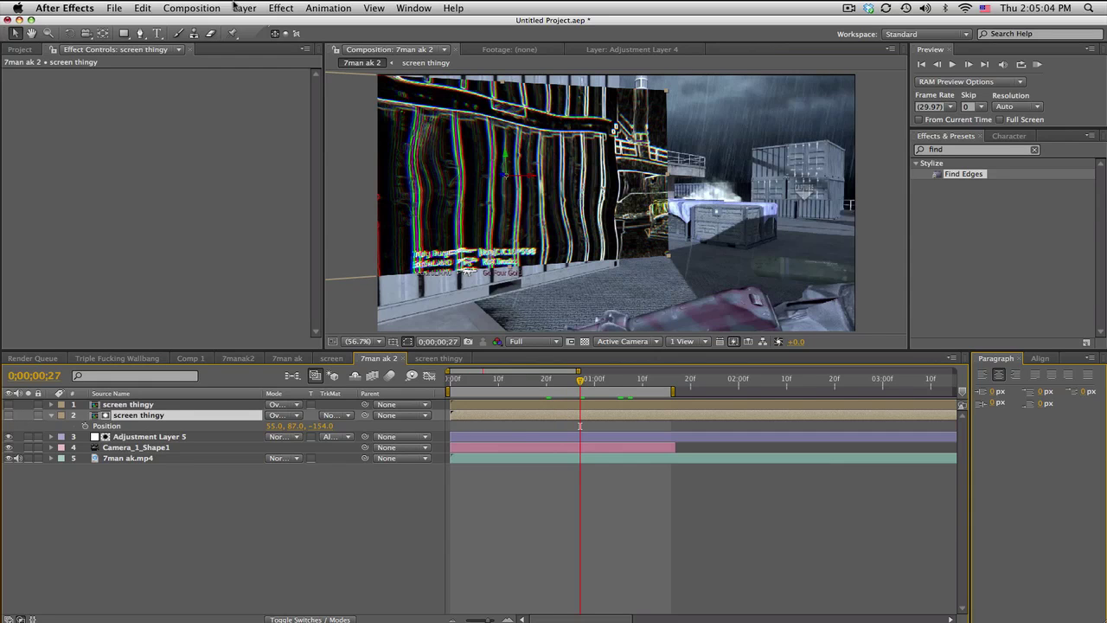
pyautogui.click(156, 33)
pyautogui.click(620, 291)
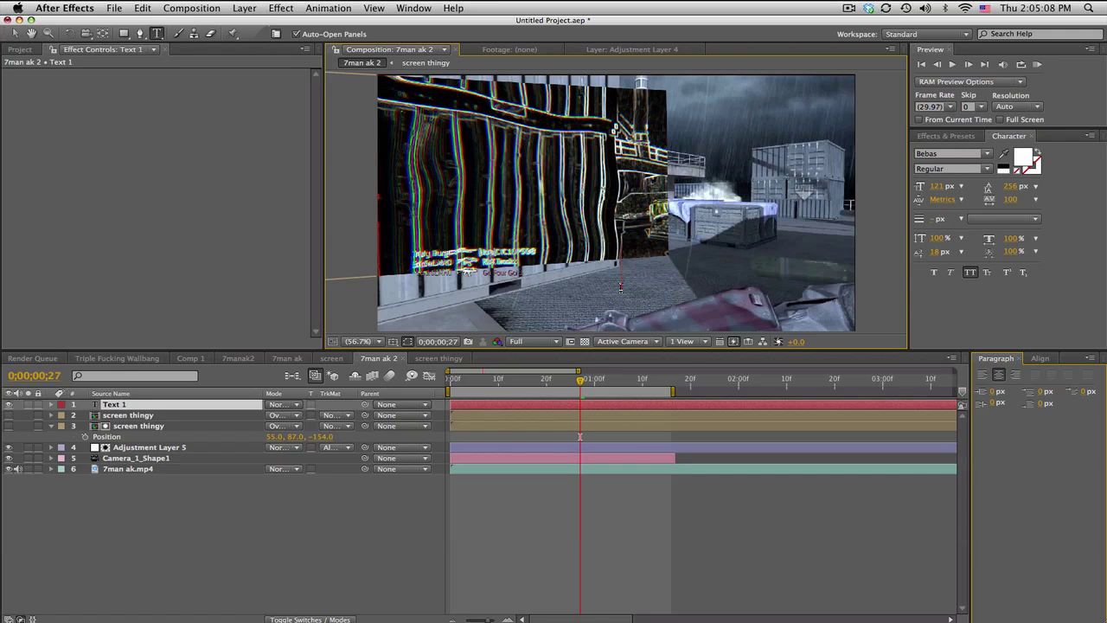
pyautogui.write('WHATS UP')
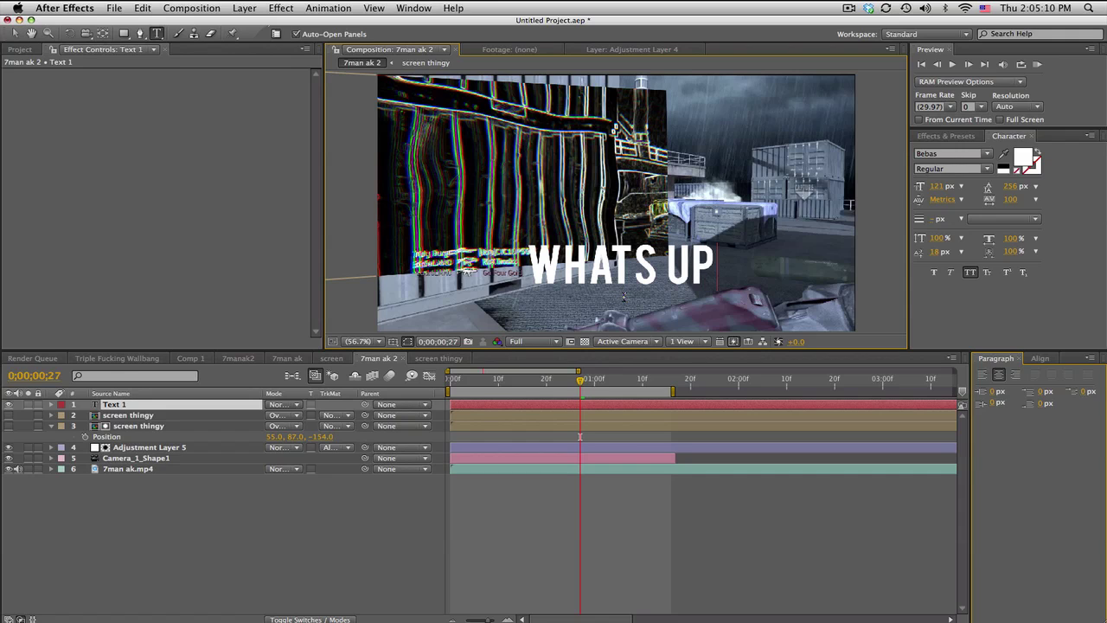
pyautogui.click(235, 404)
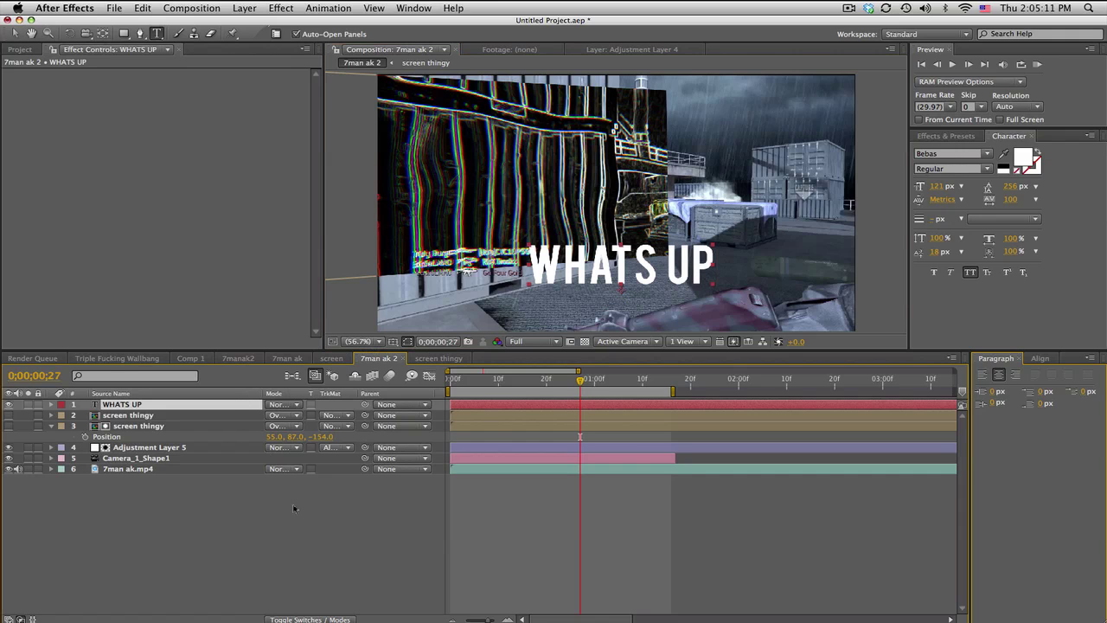
# Make the WHATS UP layer 3D and paste screen thingy's position onto it.
pyautogui.click(346, 619)
pyautogui.click(338, 404)
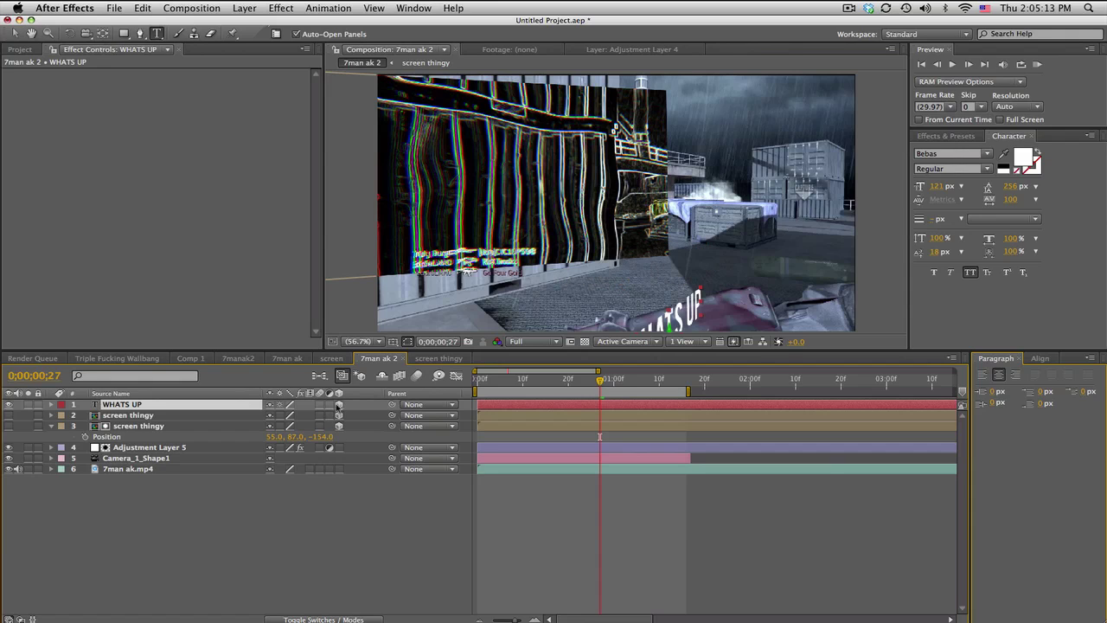
pyautogui.click(239, 427)
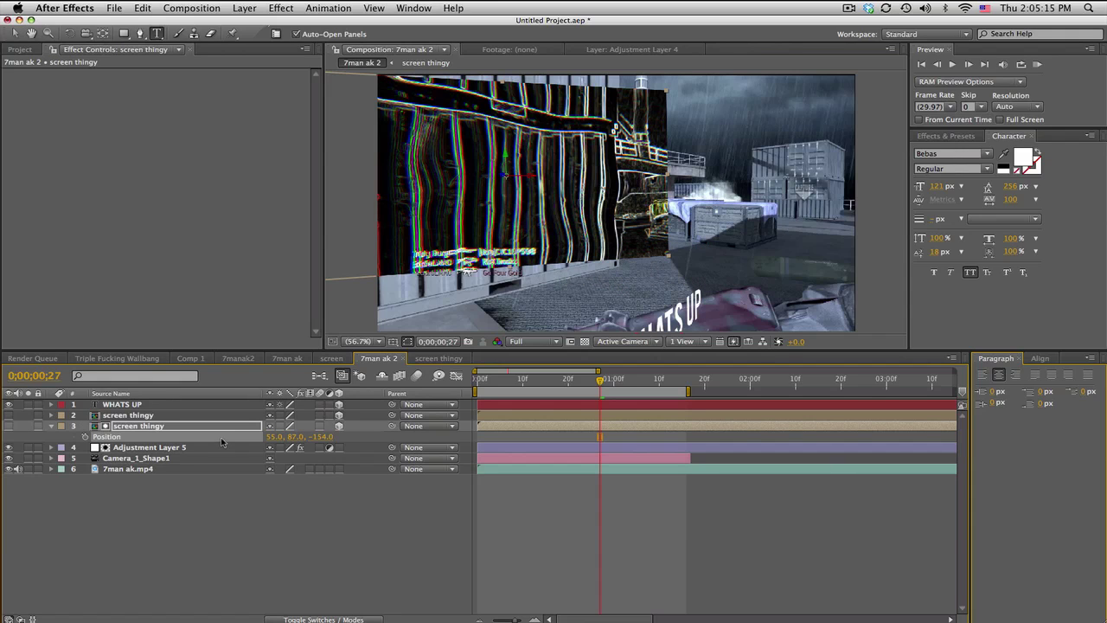
pyautogui.click(185, 407)
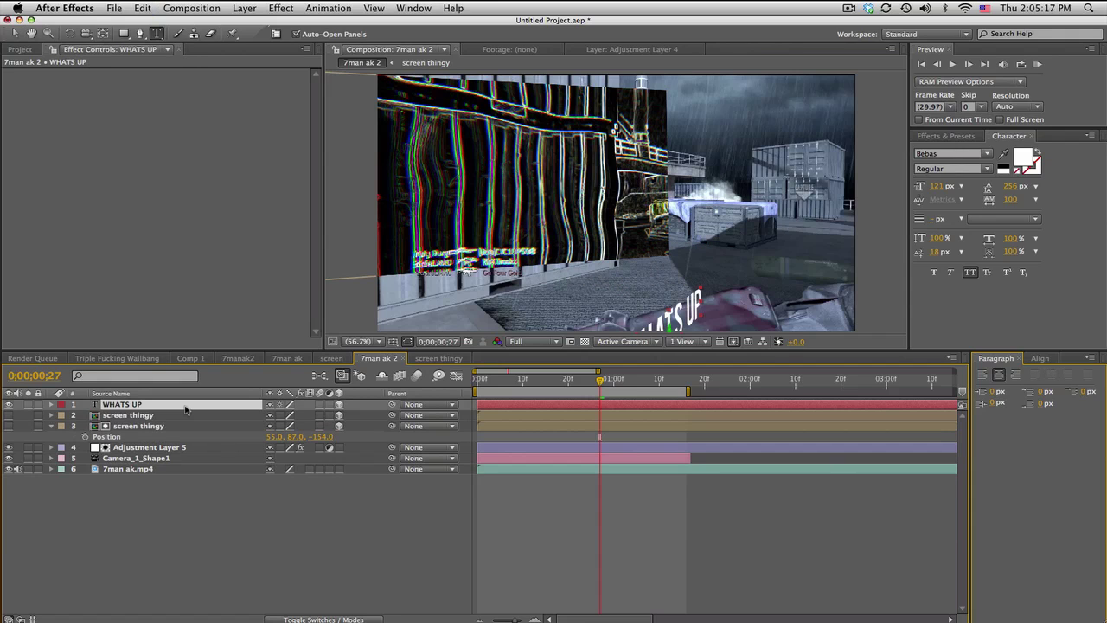
pyautogui.hotkey('alt', 'shift', 'p')
pyautogui.hotkey('ctrl', 'v')
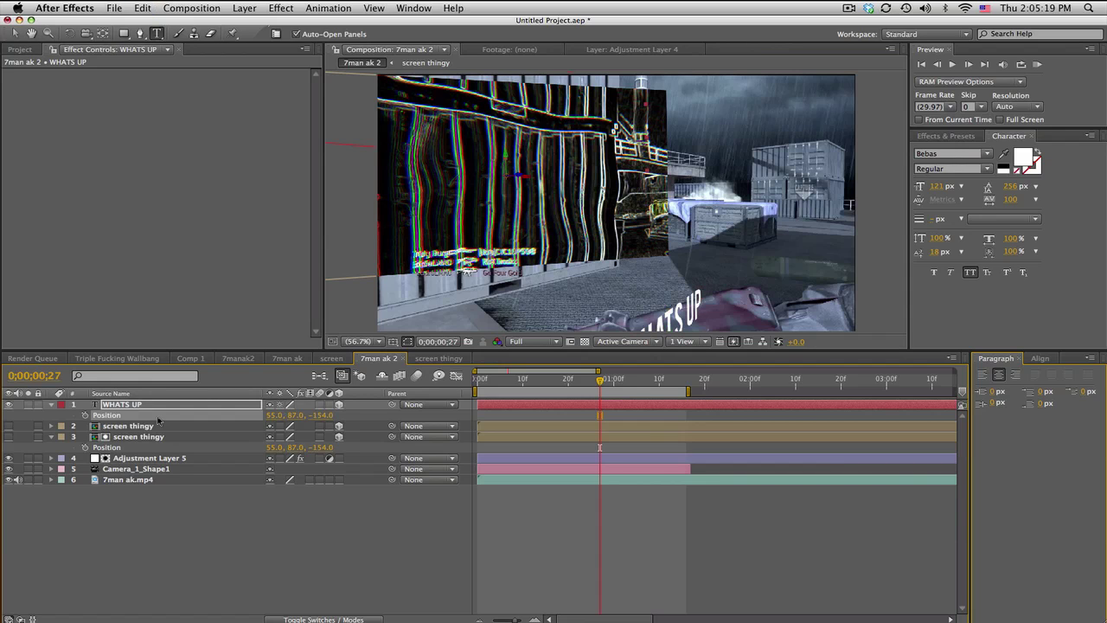
# Rotate the text to -31° on Y, set Position Y to 175, and hide the layer.
pyautogui.press('r')
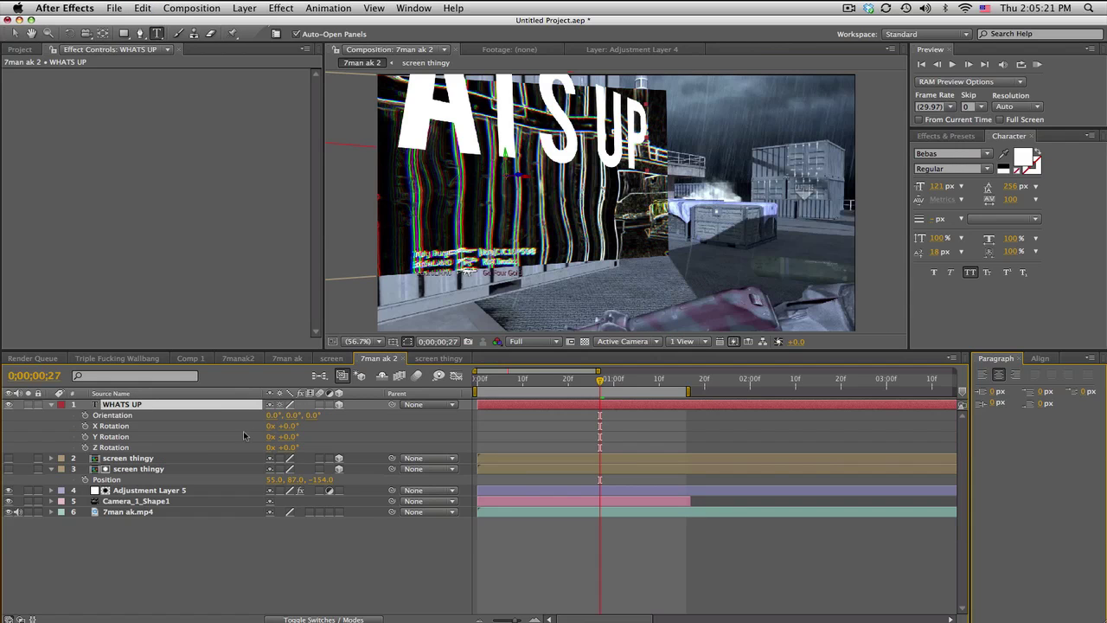
pyautogui.moveTo(283, 437); pyautogui.dragTo(356, 412)
pyautogui.click(227, 406)
pyautogui.press('p')
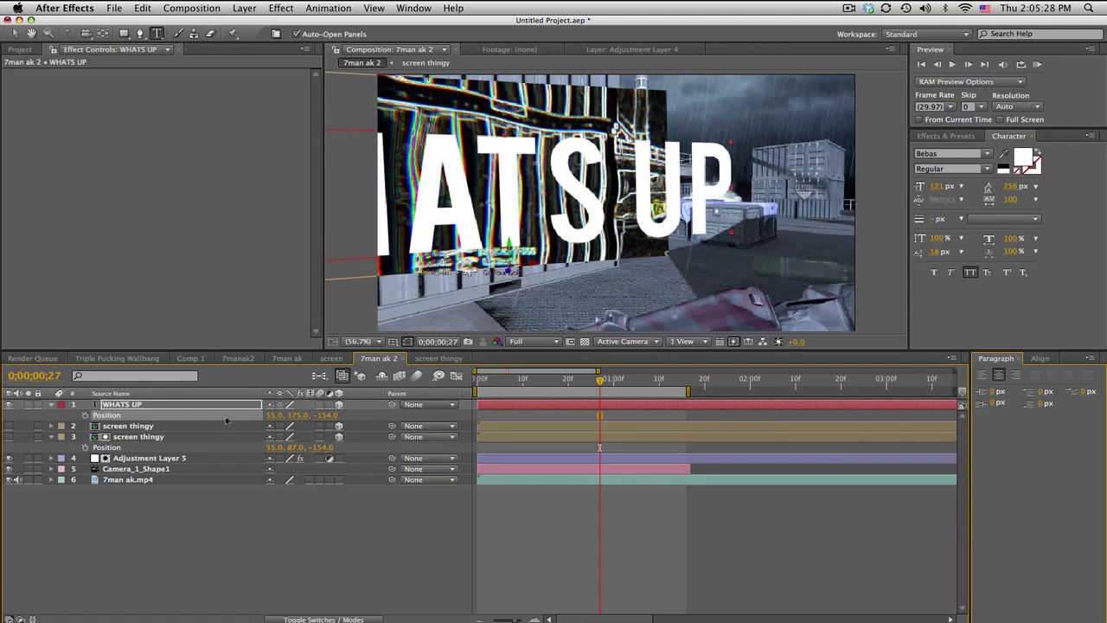
pyautogui.moveTo(139, 405); pyautogui.dragTo(136, 451)
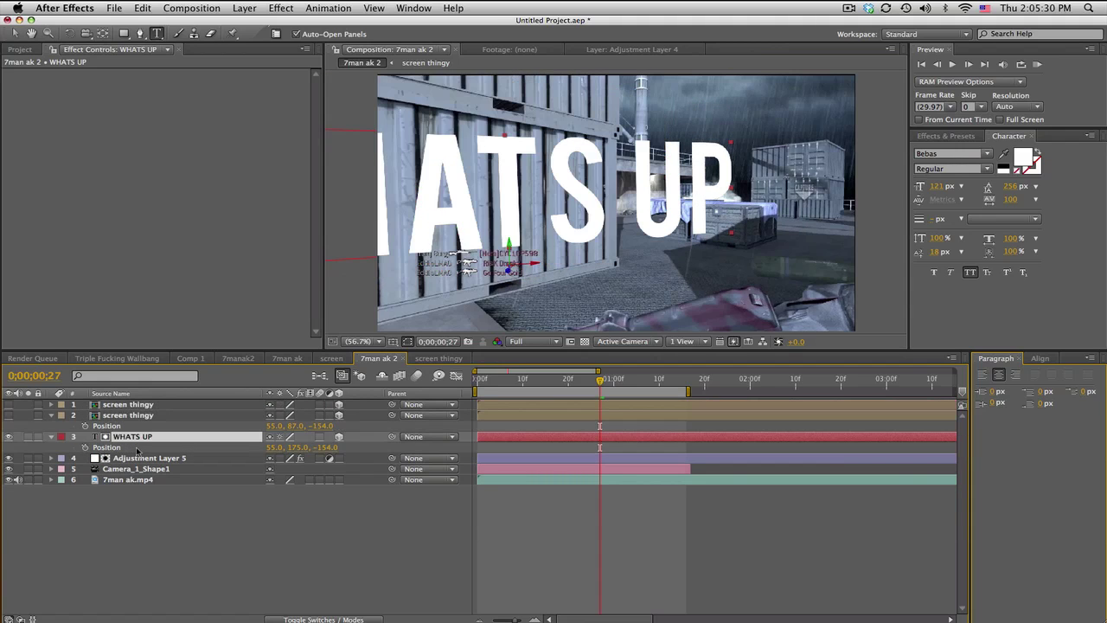
pyautogui.click(8, 436)
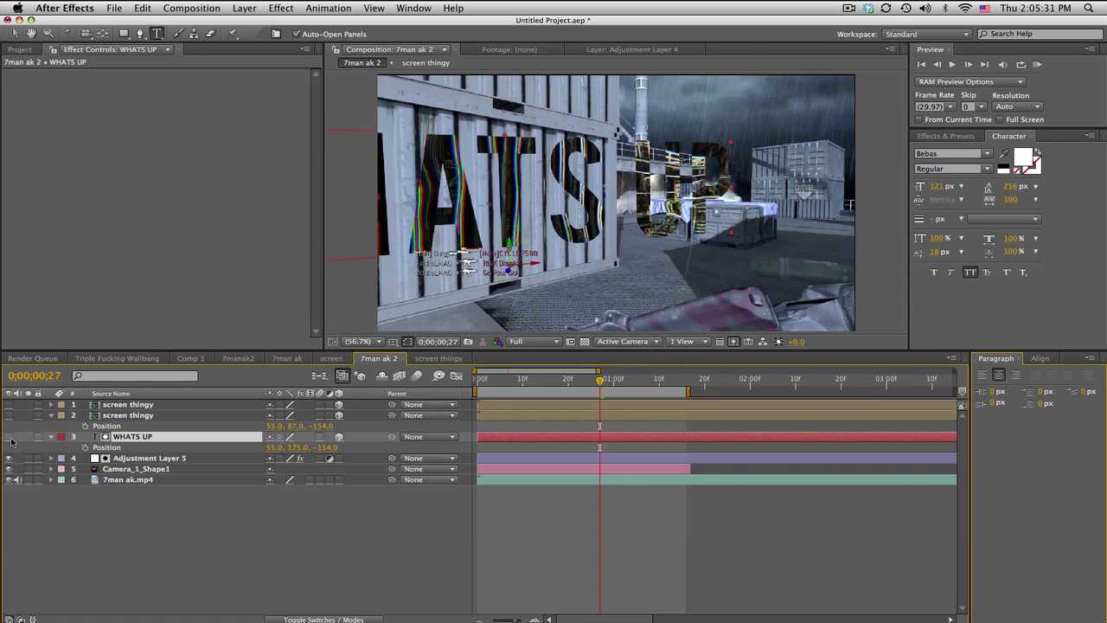
pyautogui.click(555, 384)
pyautogui.moveTo(555, 384); pyautogui.dragTo(506, 381)
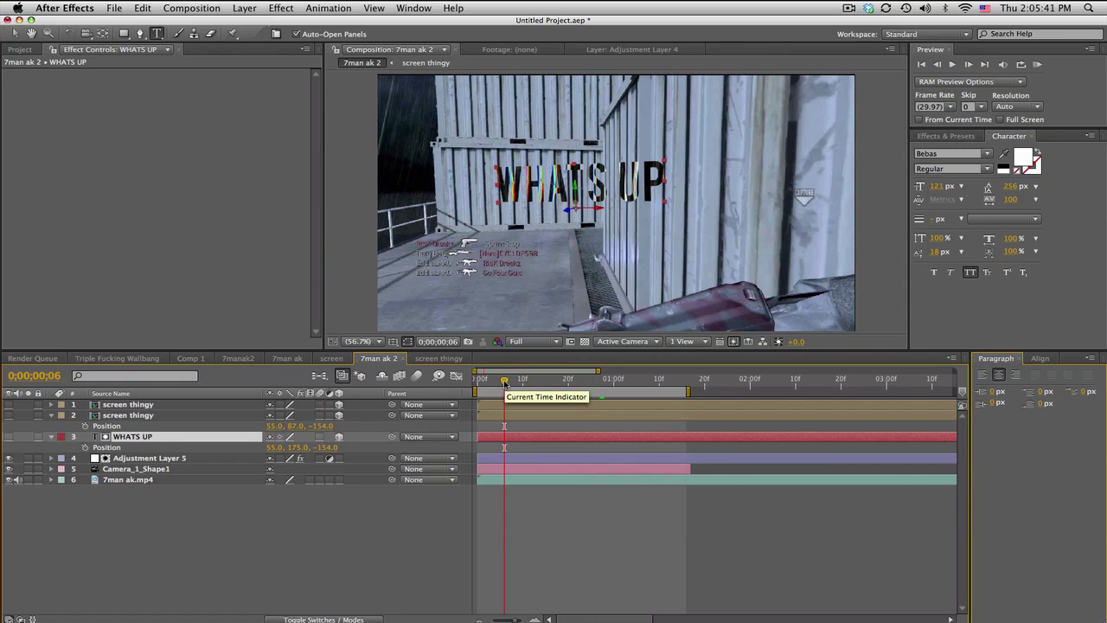
pyautogui.moveTo(507, 382); pyautogui.dragTo(623, 381)
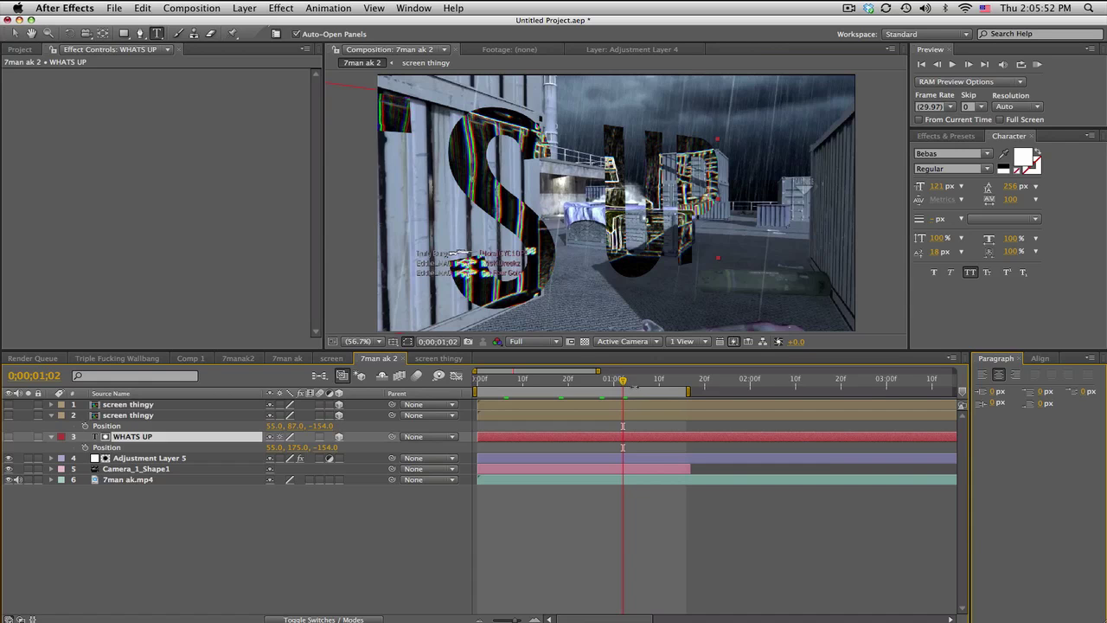
pyautogui.press('pagedown')
pyautogui.press('pagedown')
pyautogui.press('pagedown')
pyautogui.press('pagedown')
pyautogui.press('pagedown')
pyautogui.press('pagedown')
pyautogui.press('pagedown')
pyautogui.press('pageup')
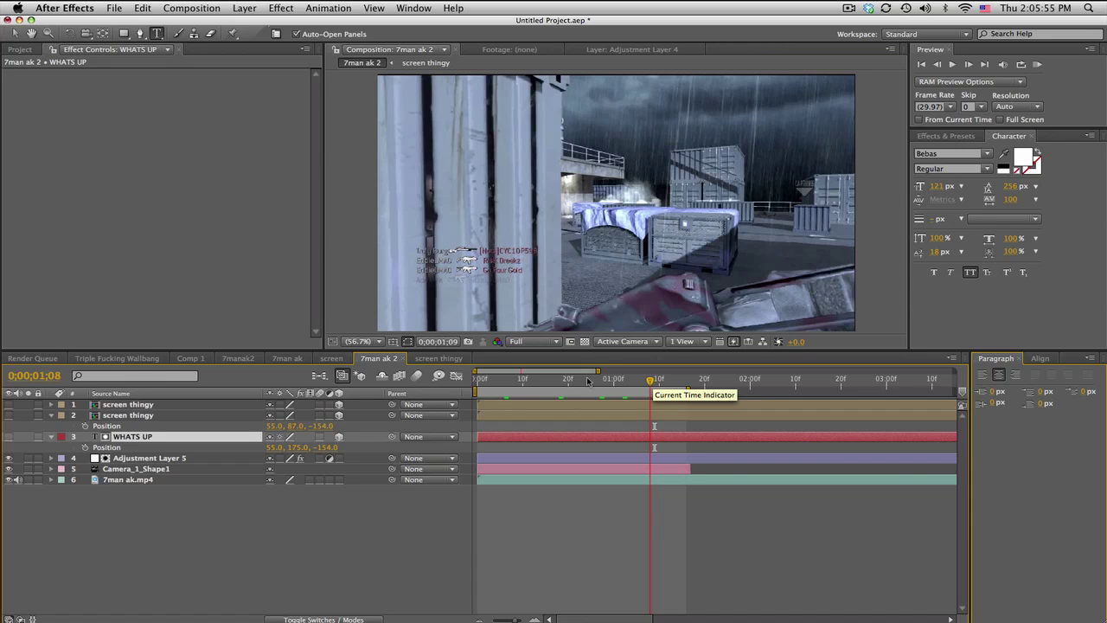
pyautogui.moveTo(581, 380)
pyautogui.mouseDown()
pyautogui.moveTo(554, 381)
pyautogui.moveTo(587, 381)
pyautogui.mouseUp()
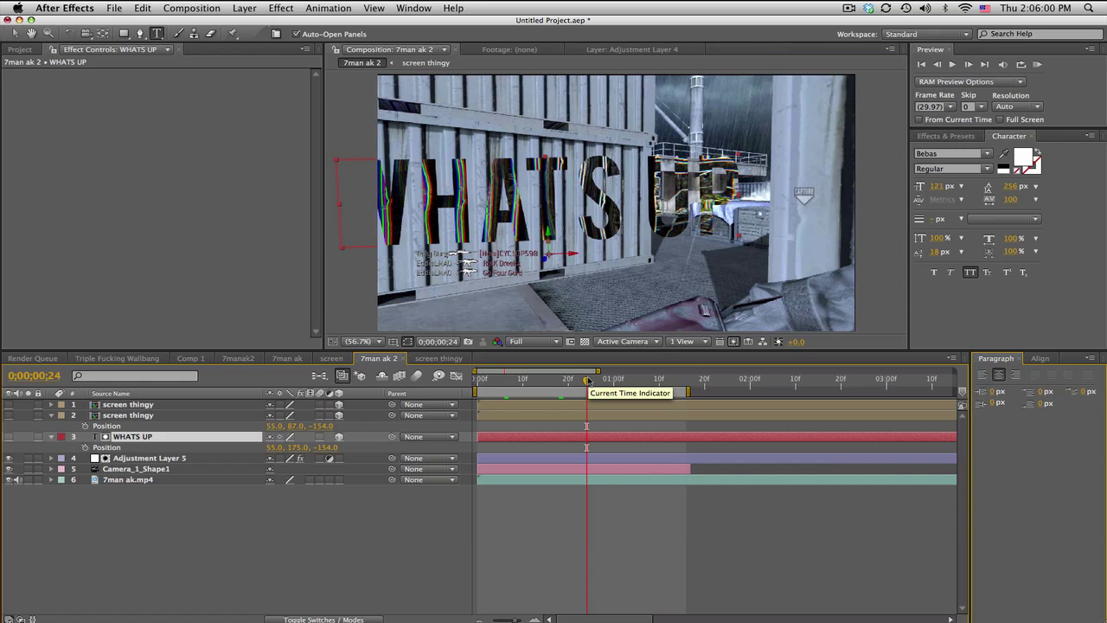
pyautogui.moveTo(587, 381); pyautogui.dragTo(610, 384)
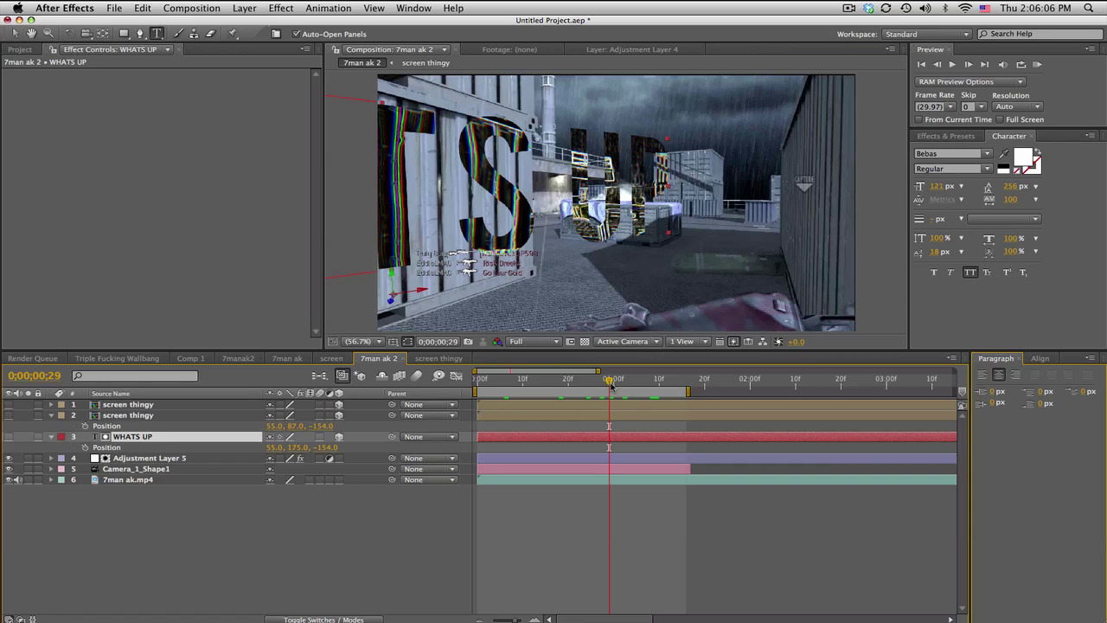